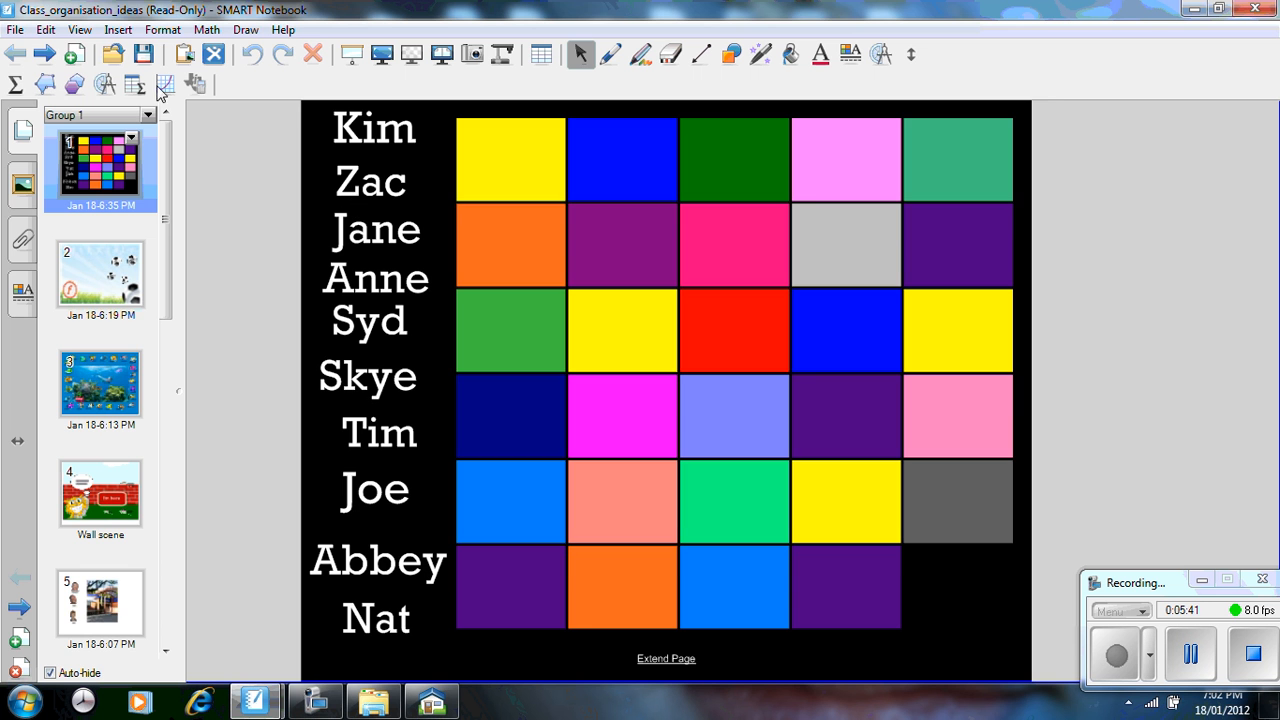
# Step: Add a blank page after the colour-grid page and insert a table with three columns and four rows
pyautogui.click(74, 54)
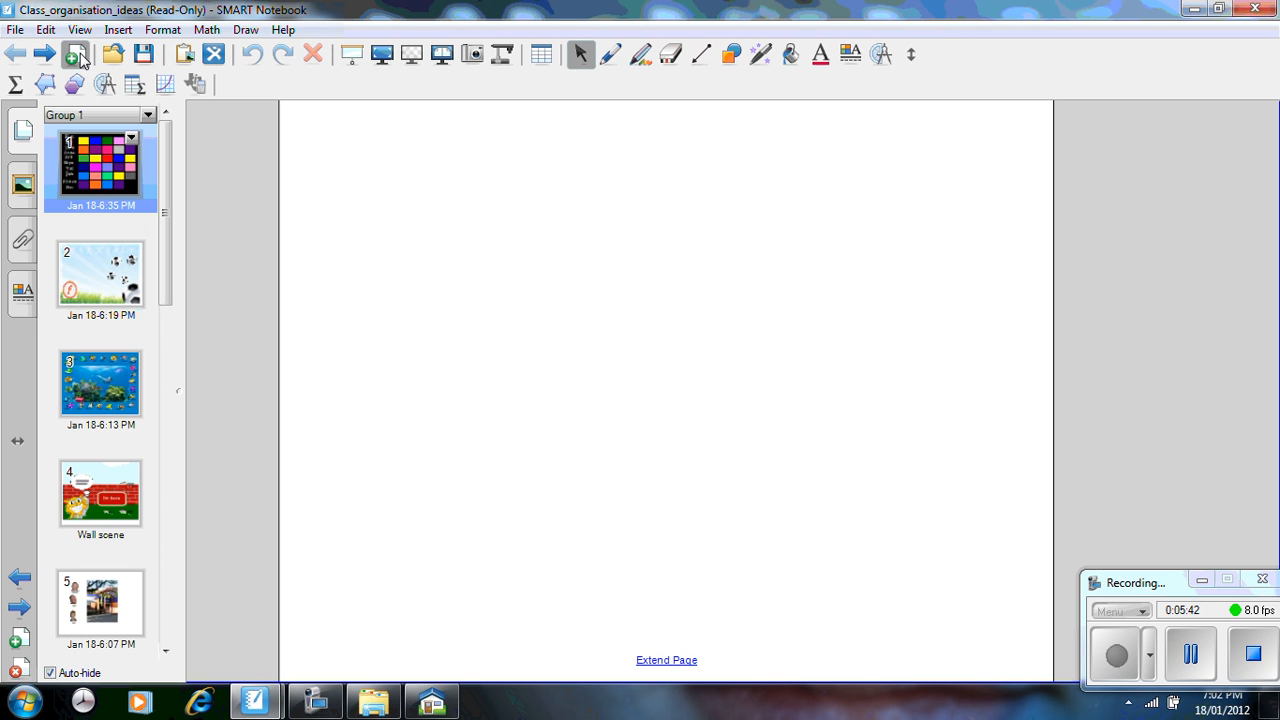
pyautogui.click(541, 54)
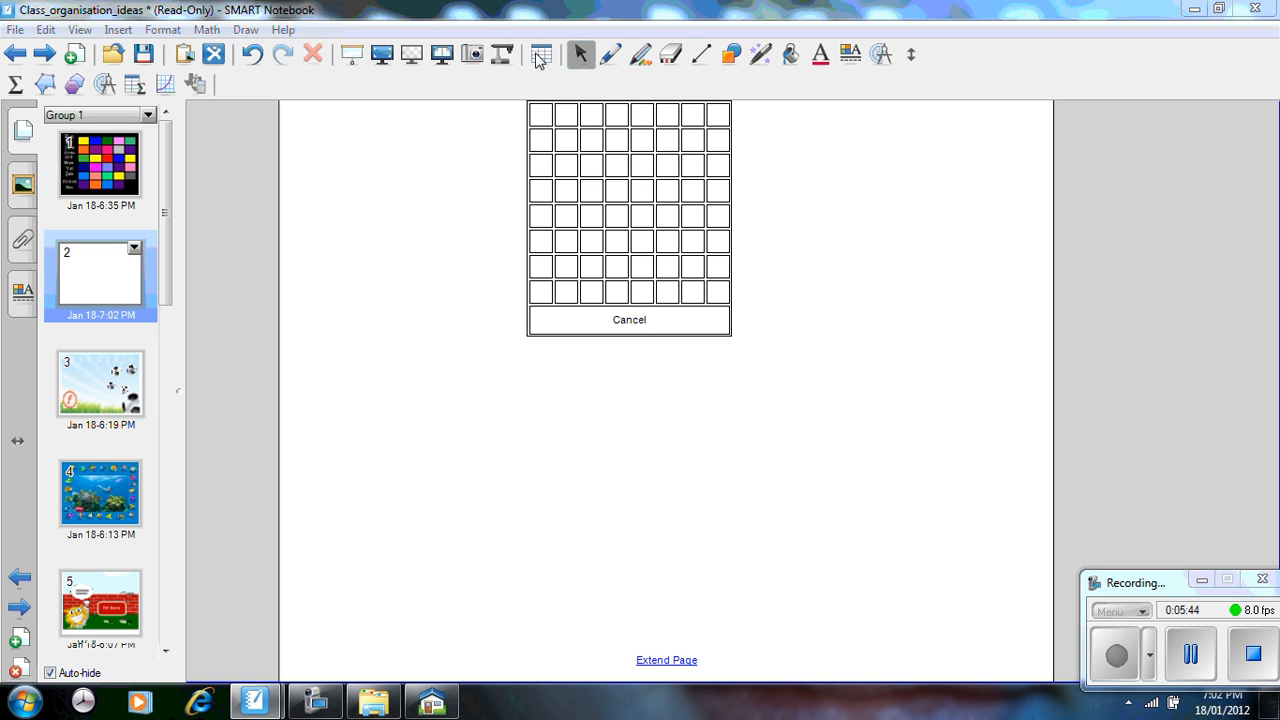
pyautogui.click(603, 193)
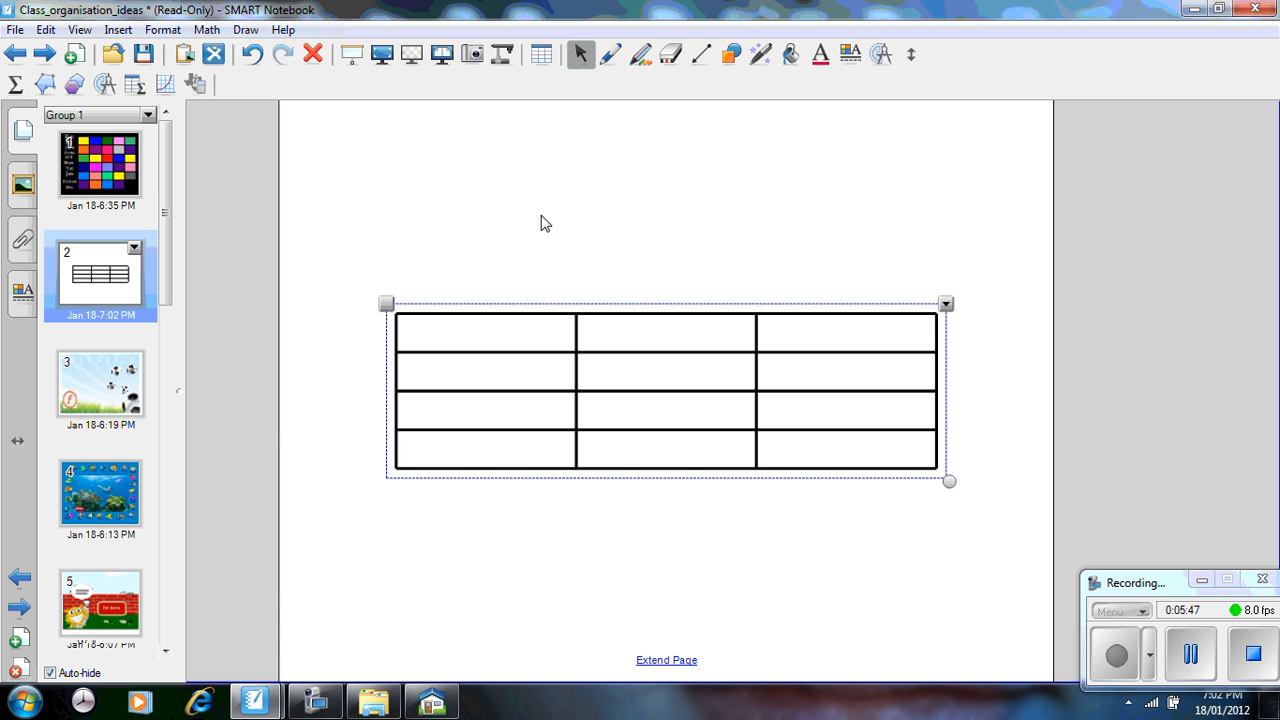
# Step: Increase the heights of the table's rows, including the last one, and make all rows the same height
pyautogui.moveTo(554, 350); pyautogui.dragTo(552, 506)
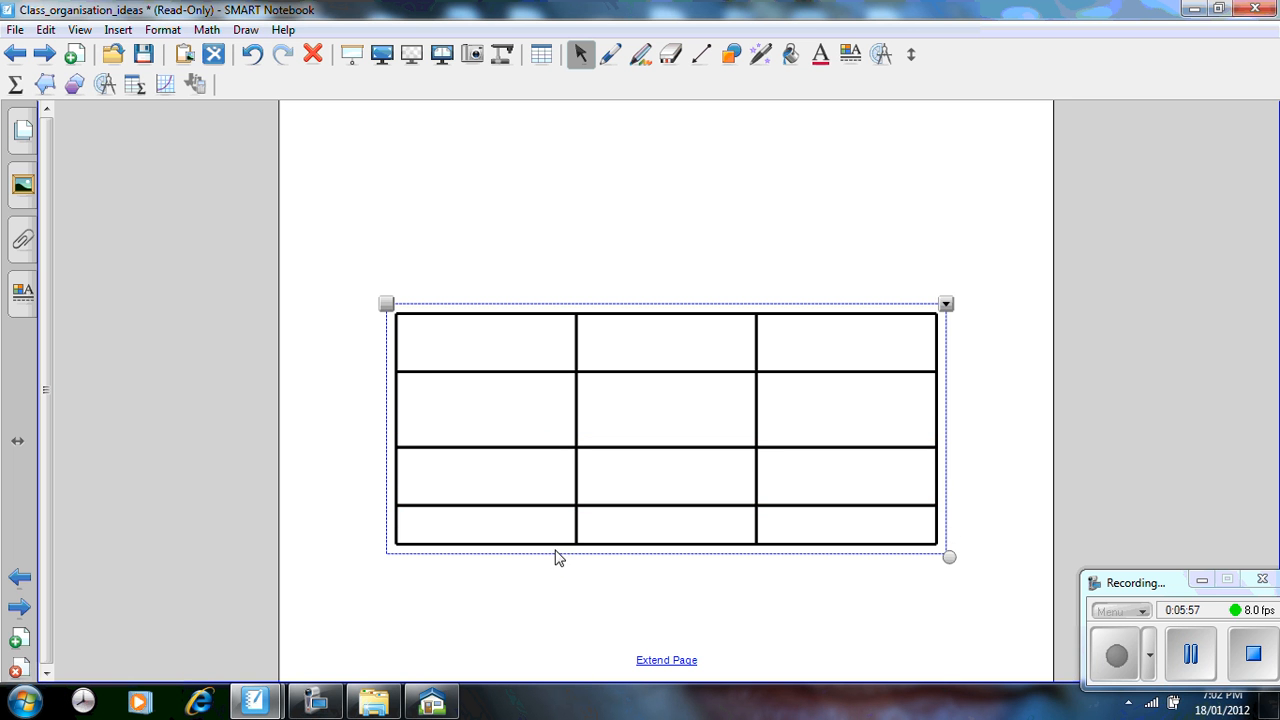
pyautogui.moveTo(555, 541); pyautogui.dragTo(560, 576)
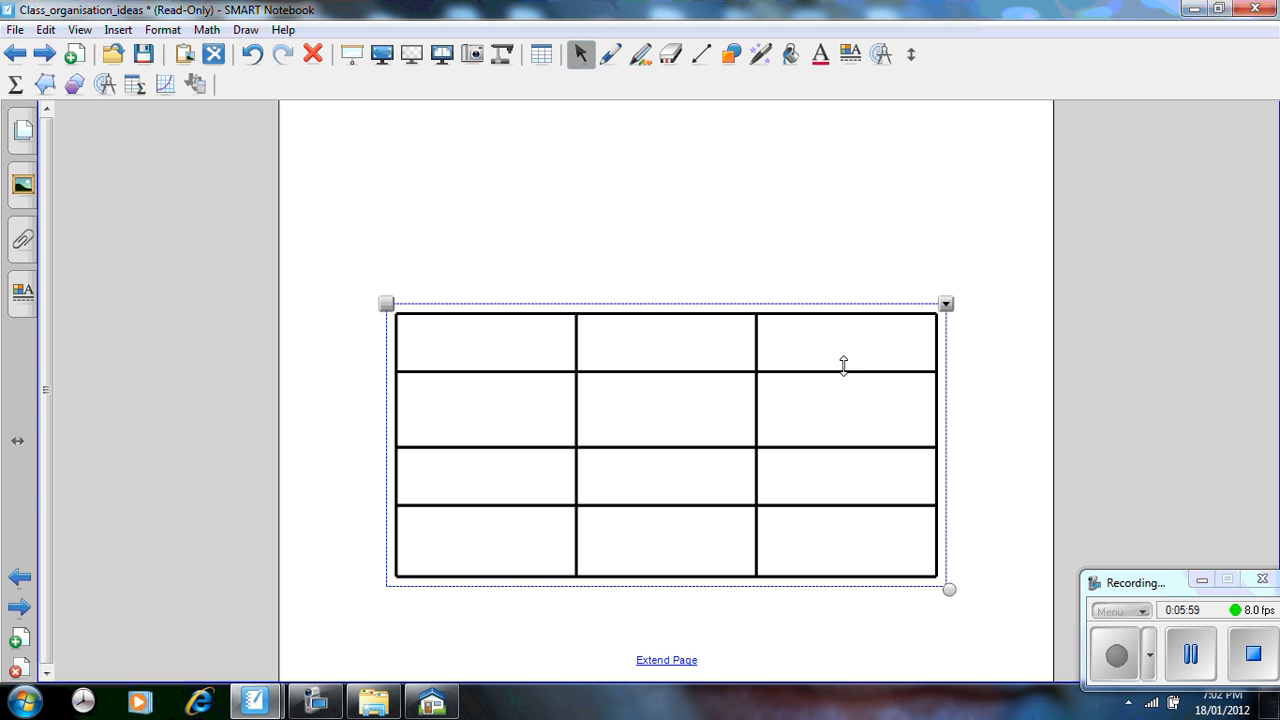
pyautogui.click(946, 304)
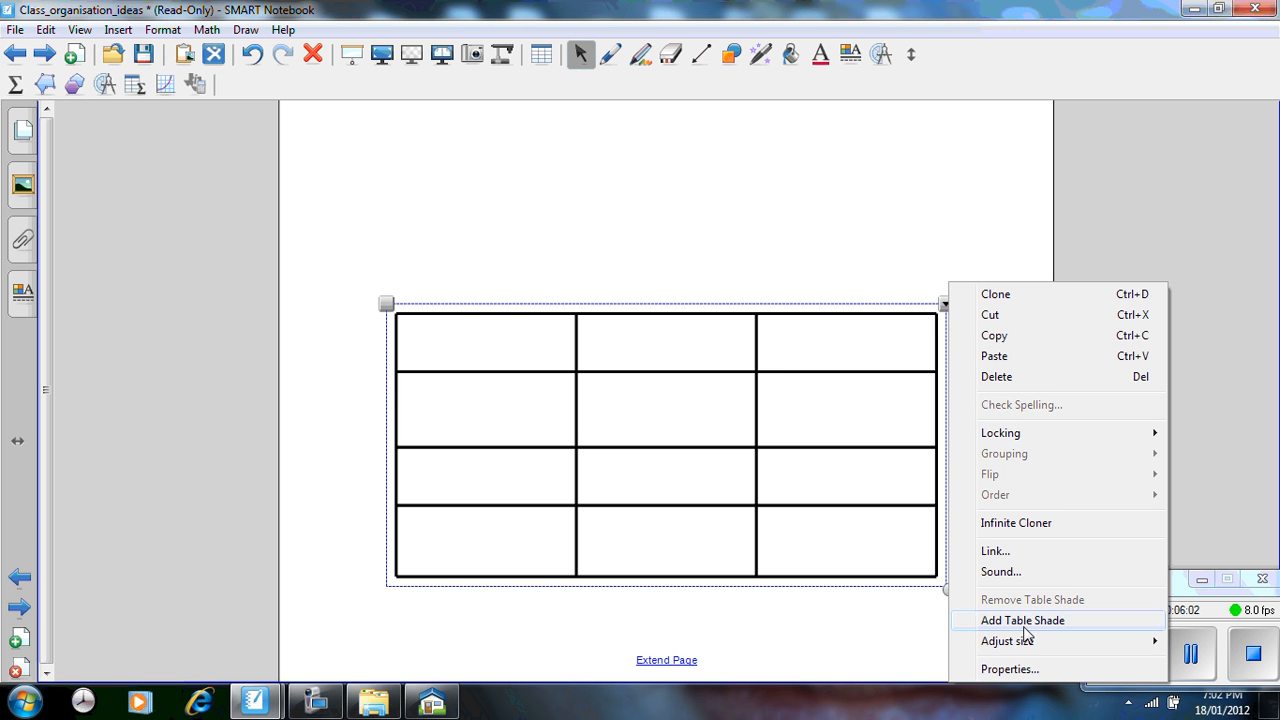
pyautogui.moveTo(1014, 640)
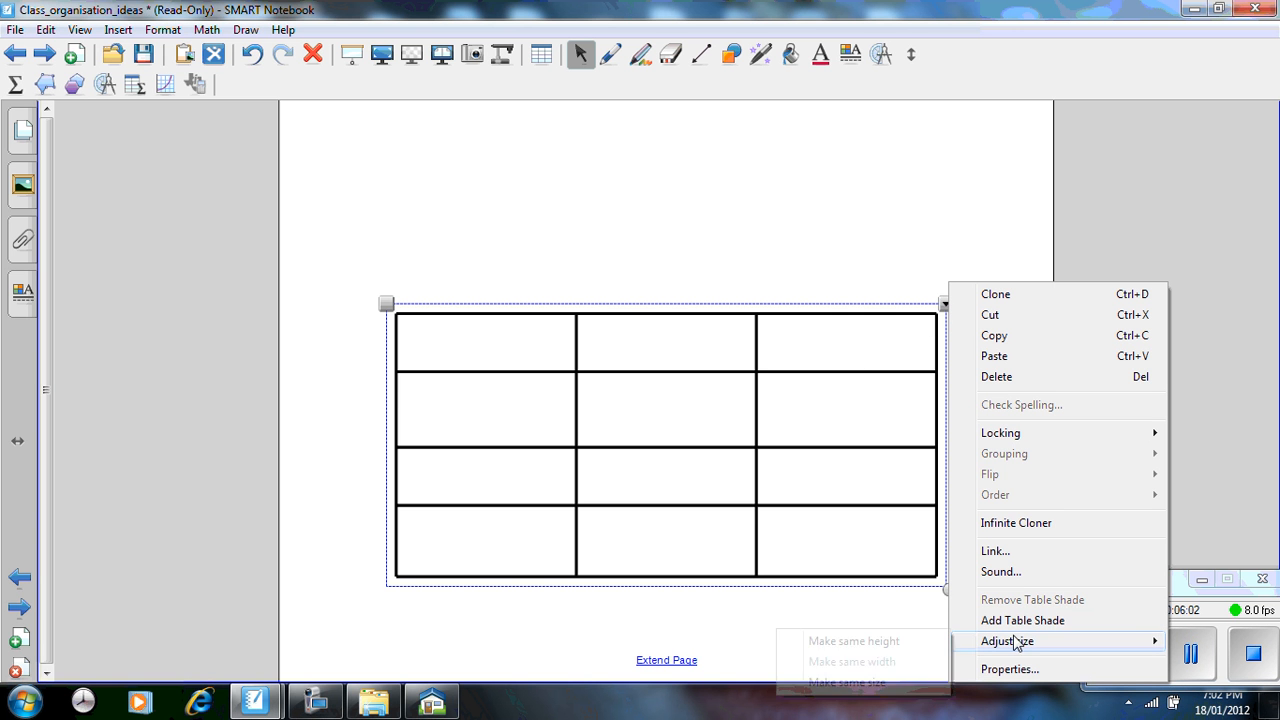
pyautogui.click(922, 641)
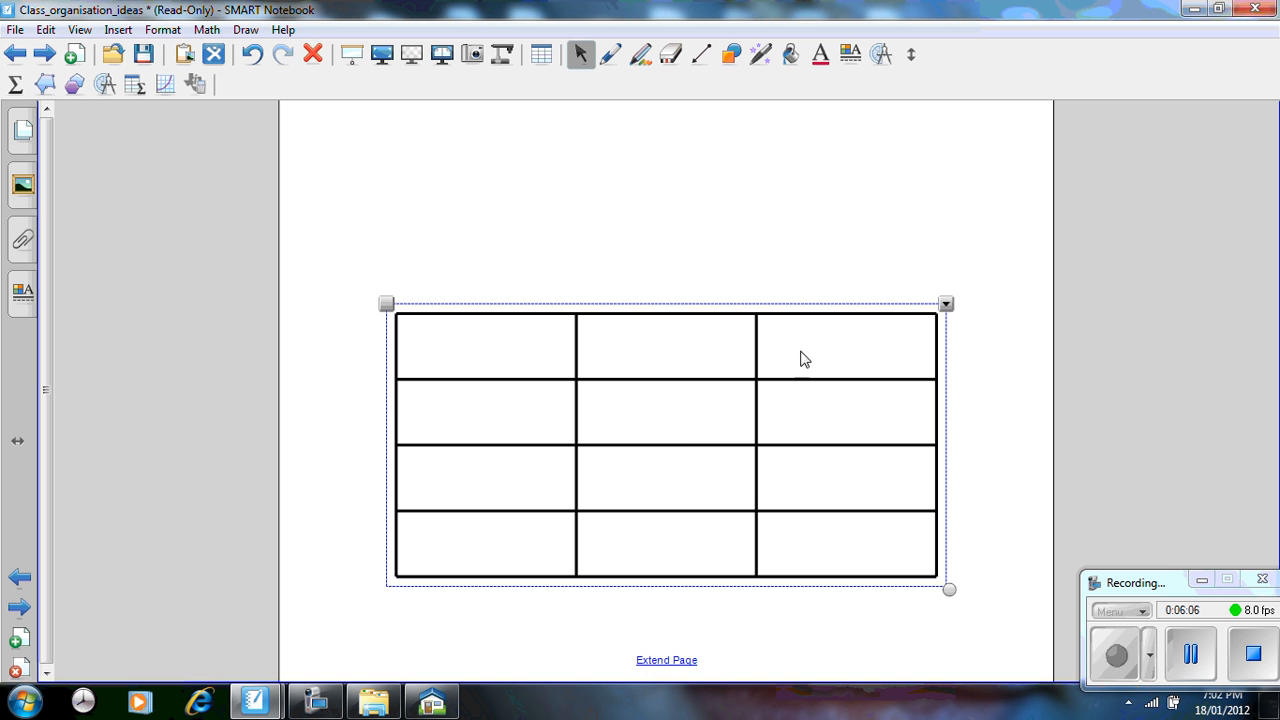
# Step: Move the whole table up and to the right on the page, leaving a wide margin beside its first column
pyautogui.click(947, 304)
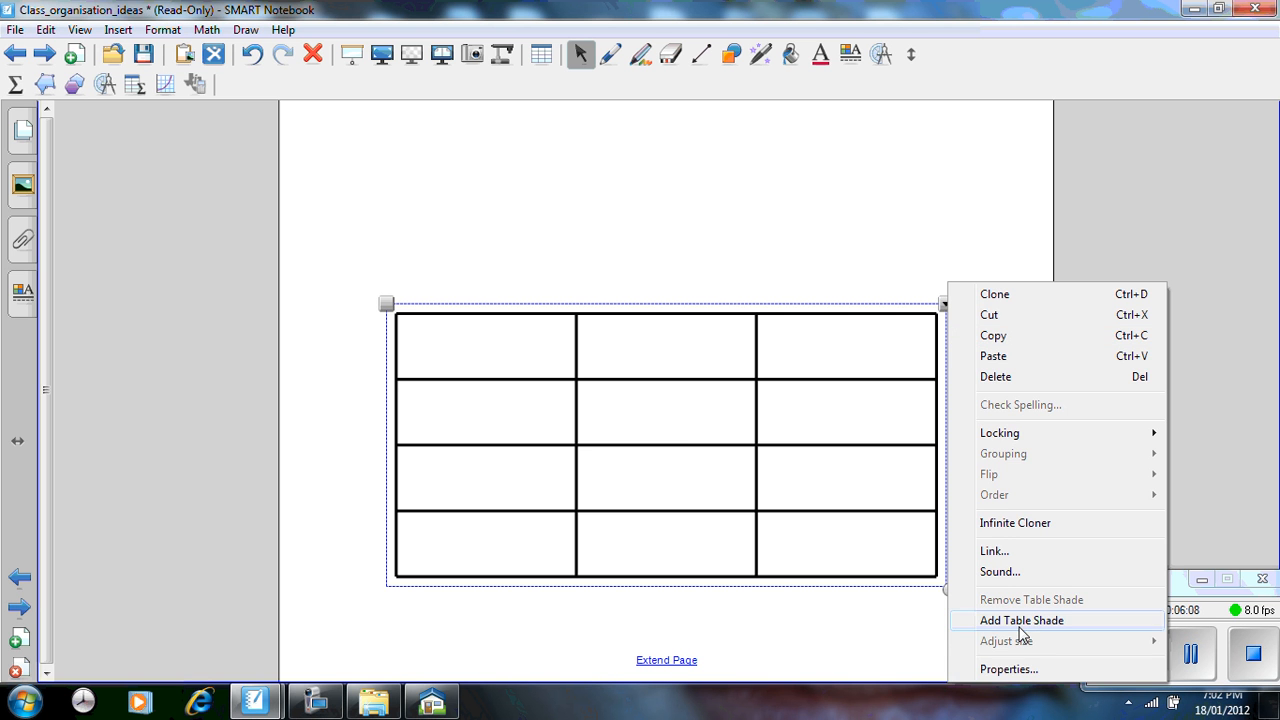
pyautogui.click(915, 639)
pyautogui.moveTo(368, 284); pyautogui.dragTo(885, 598)
pyautogui.moveTo(386, 305); pyautogui.dragTo(492, 170)
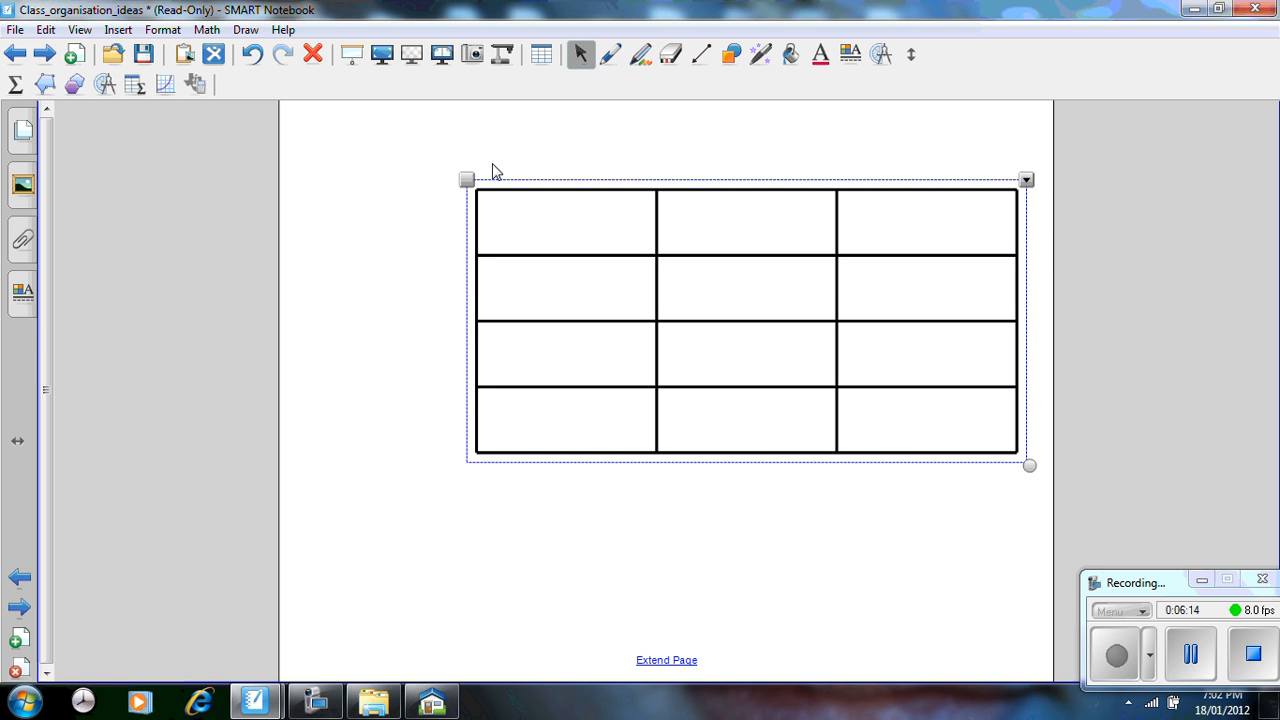
# Step: Fill the first cell of the table's first column with solid red
pyautogui.click(516, 210)
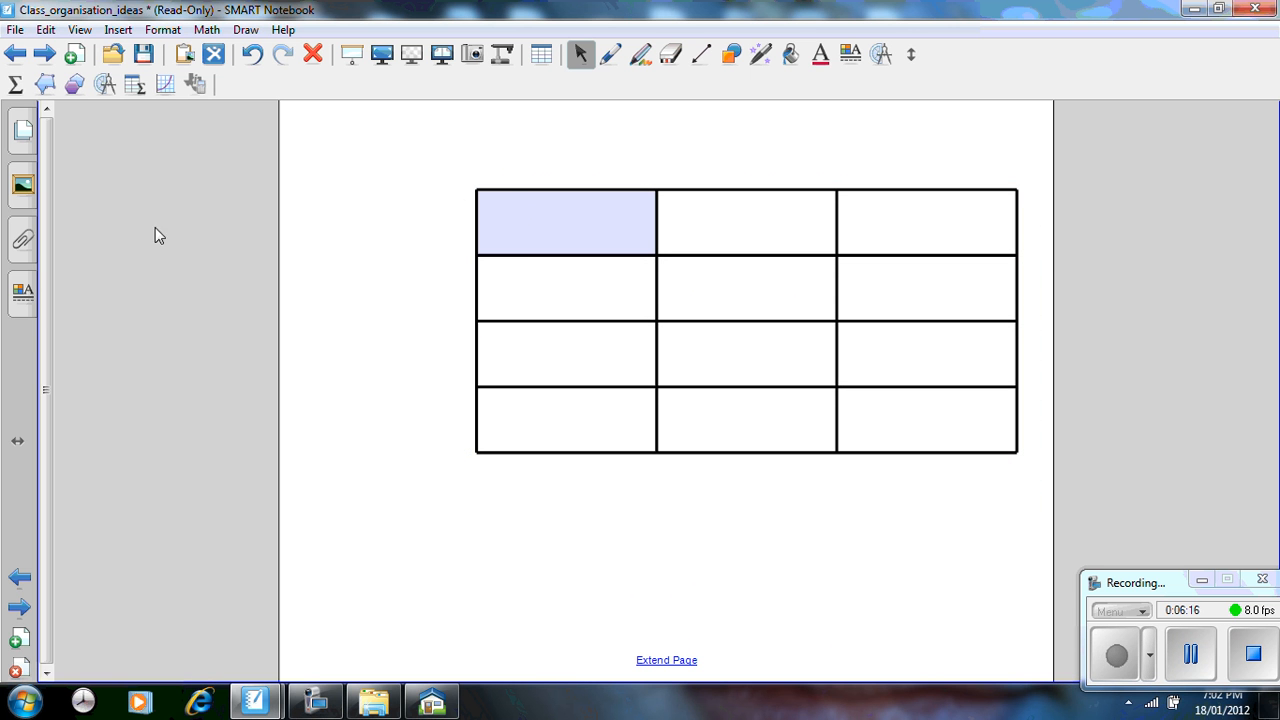
pyautogui.click(25, 295)
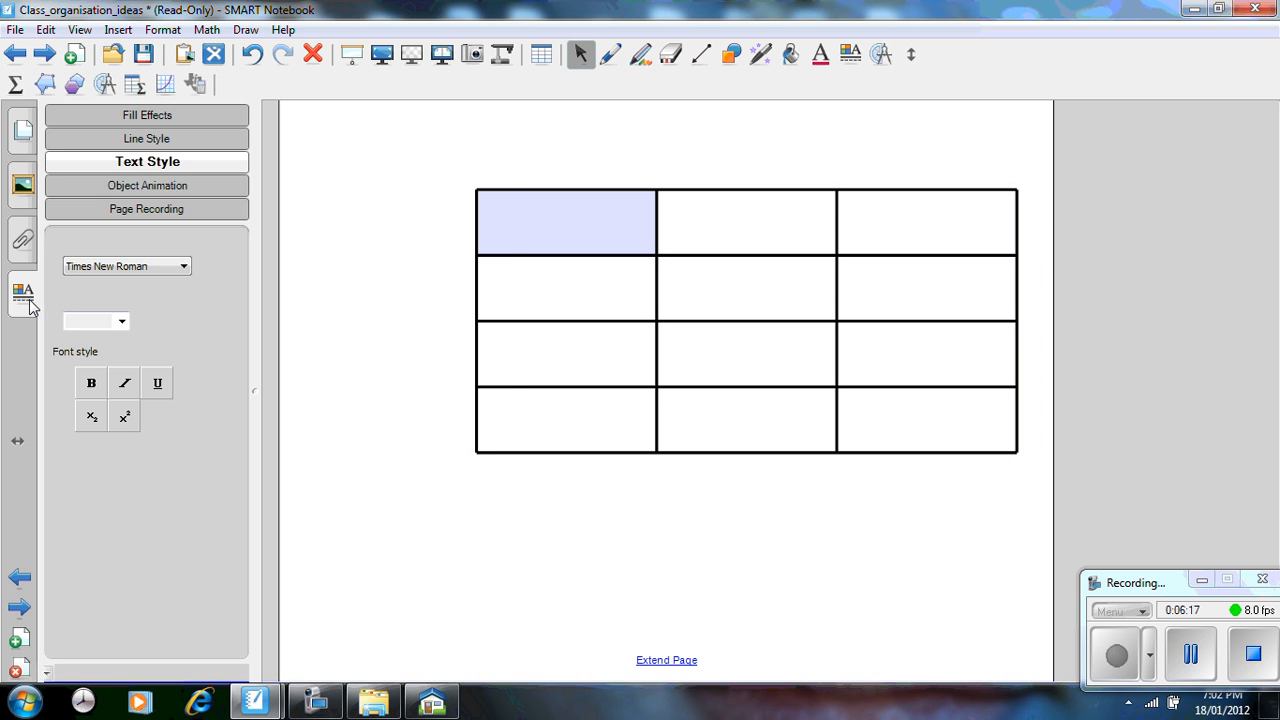
pyautogui.click(143, 114)
pyautogui.click(80, 487)
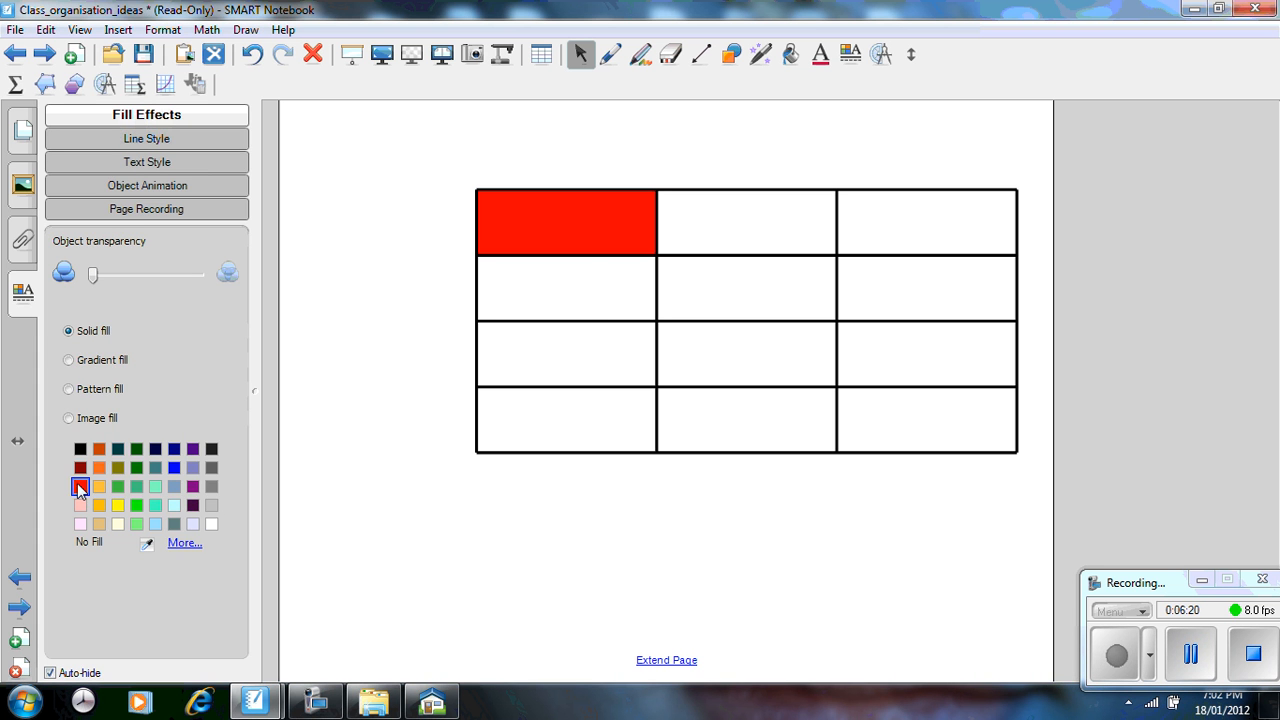
# Step: Fill the second cell of the table's first column with solid blue
pyautogui.click(588, 298)
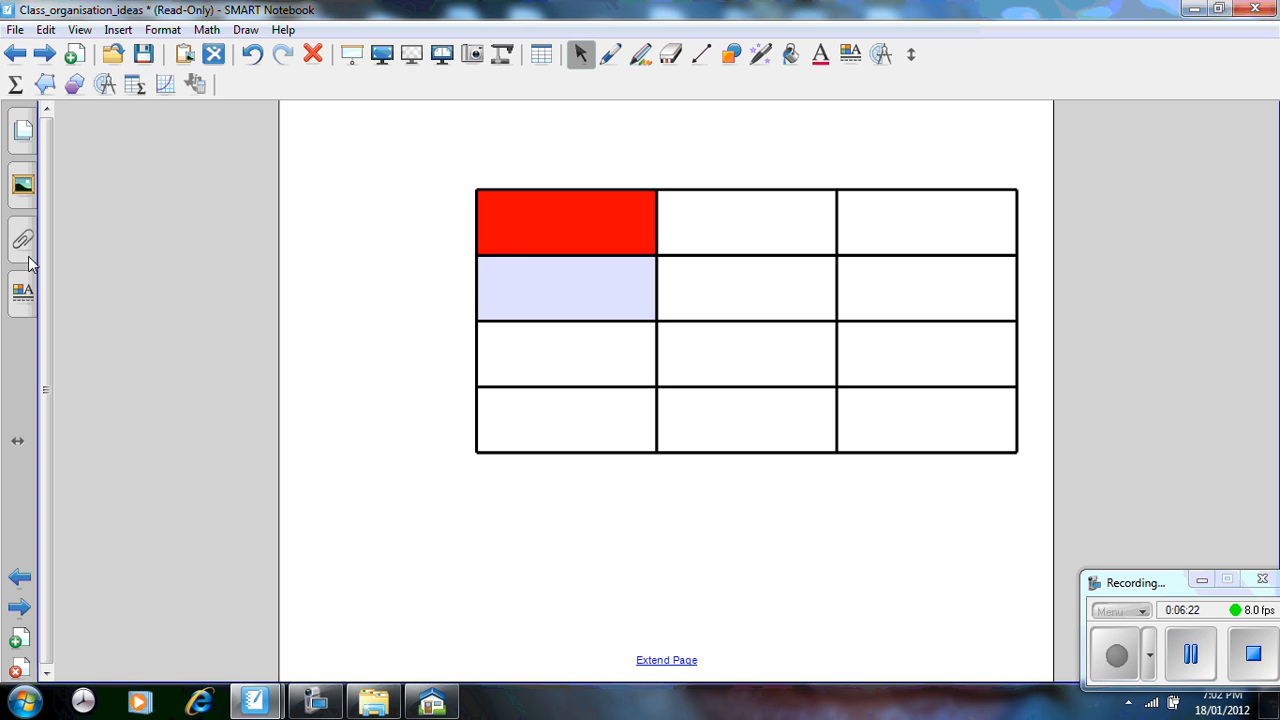
pyautogui.click(22, 296)
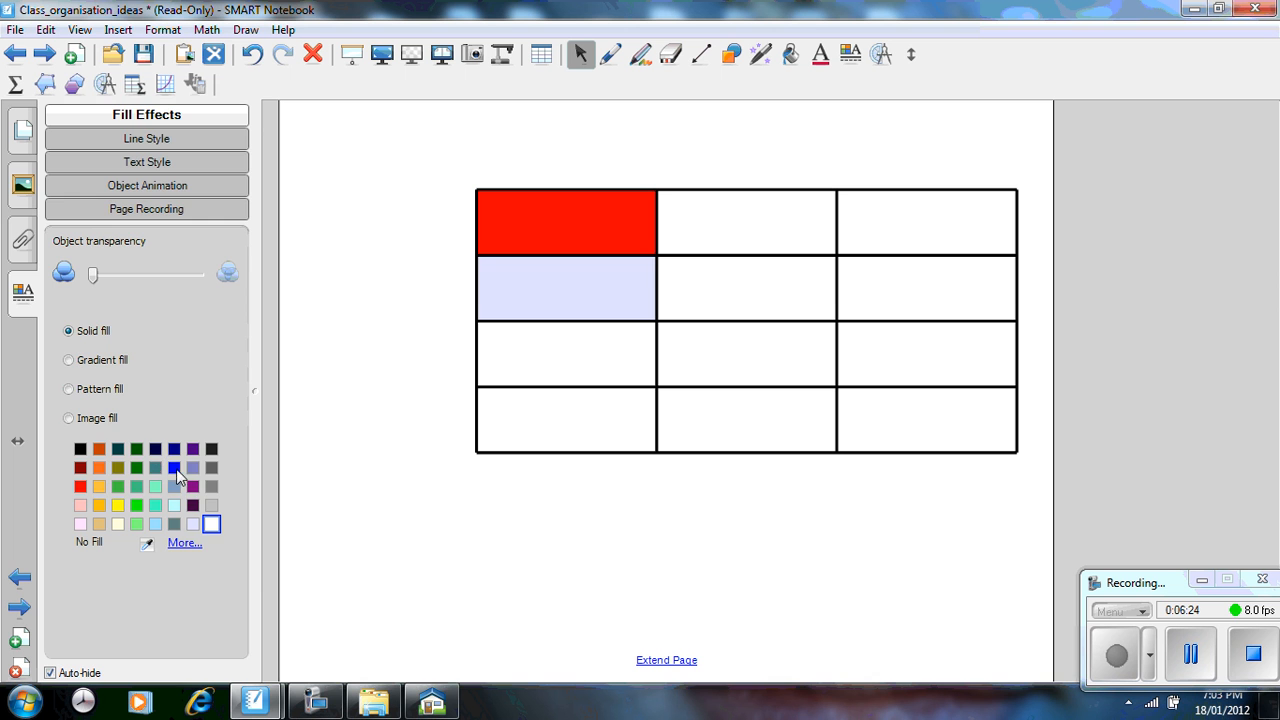
pyautogui.click(174, 468)
# Step: Add a text object with a student's first name and place it above and left of the red cell
pyautogui.click(432, 456)
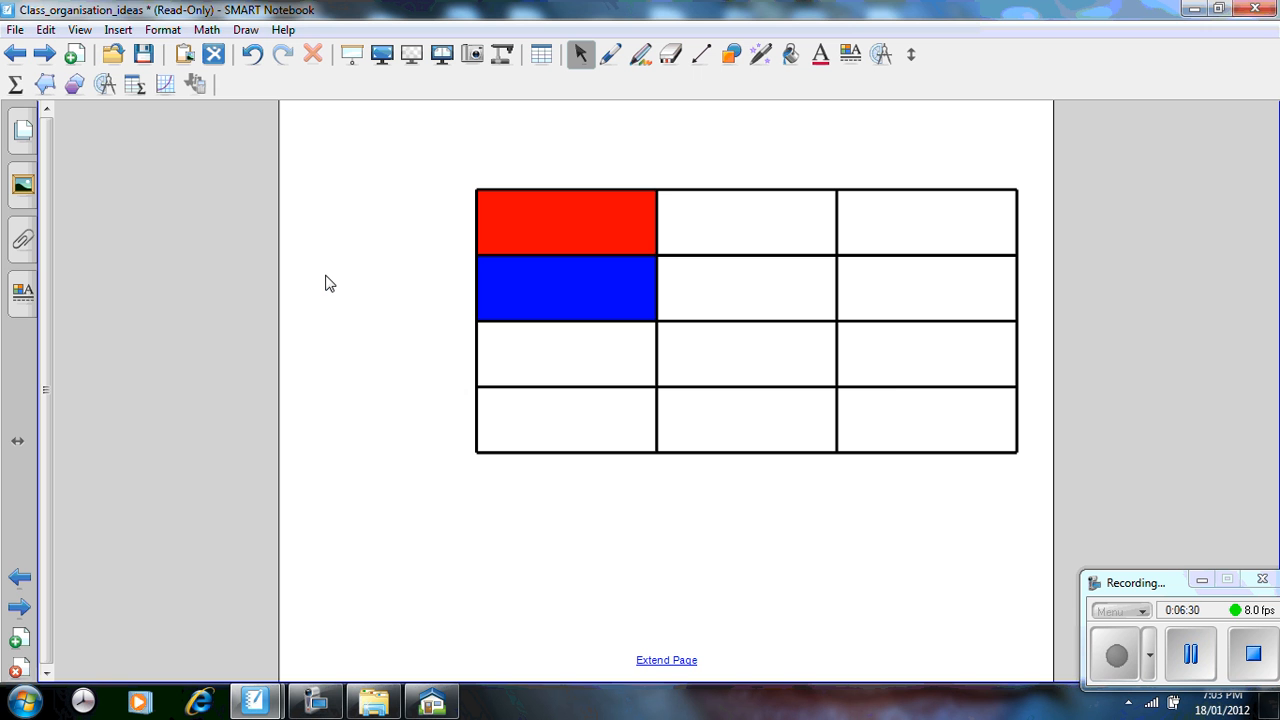
pyautogui.write('Fred')
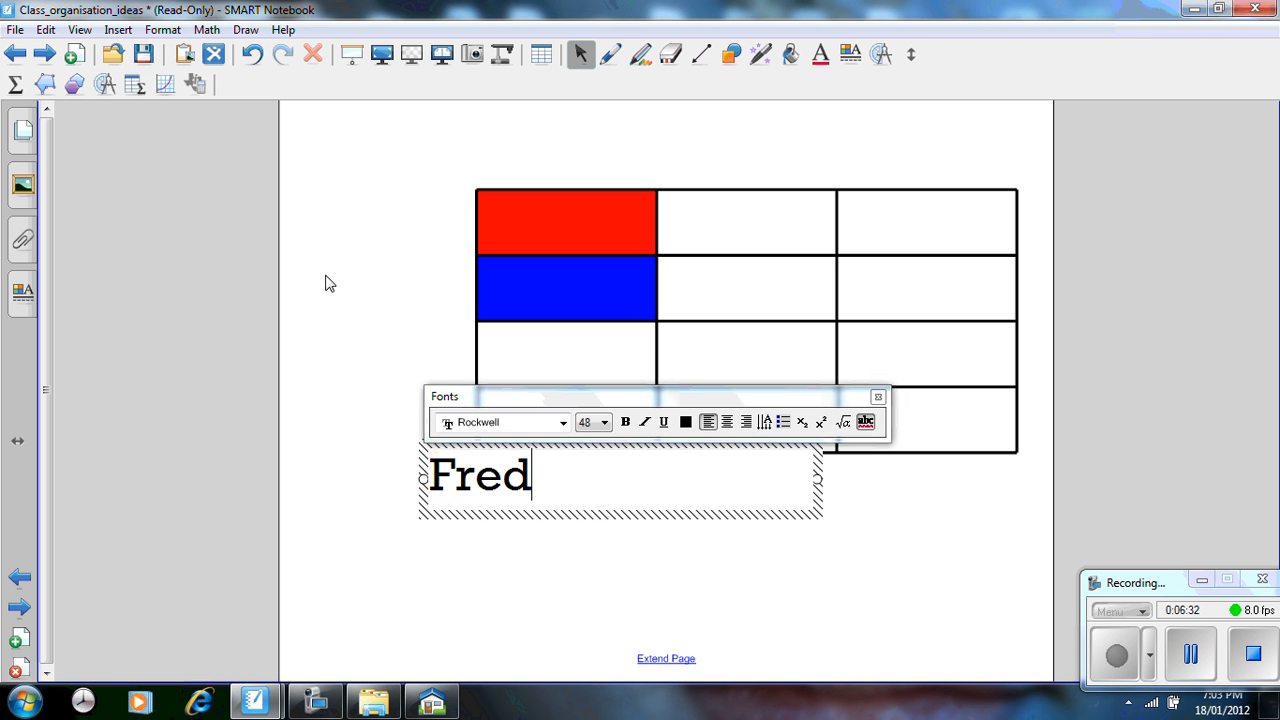
pyautogui.click(507, 598)
pyautogui.moveTo(474, 475); pyautogui.dragTo(356, 167)
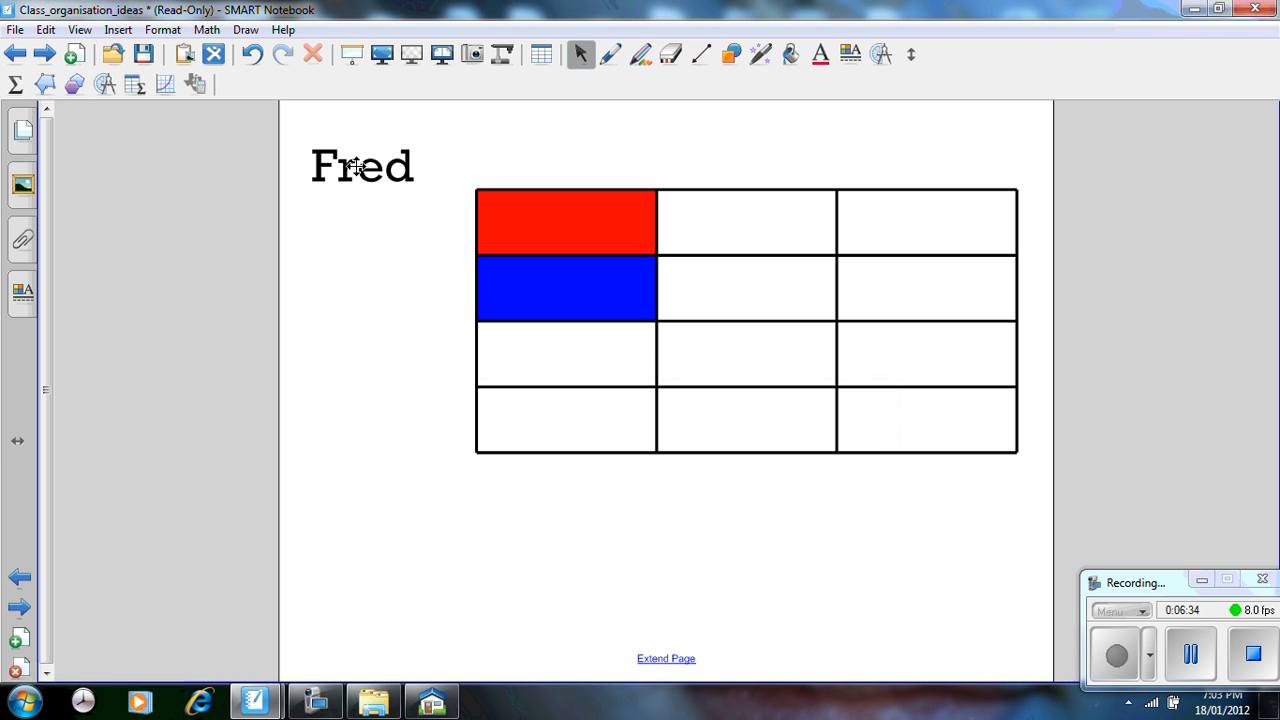
# Step: Add a second student's first name as a separate text object and place it directly below the first name
pyautogui.write('Anne')
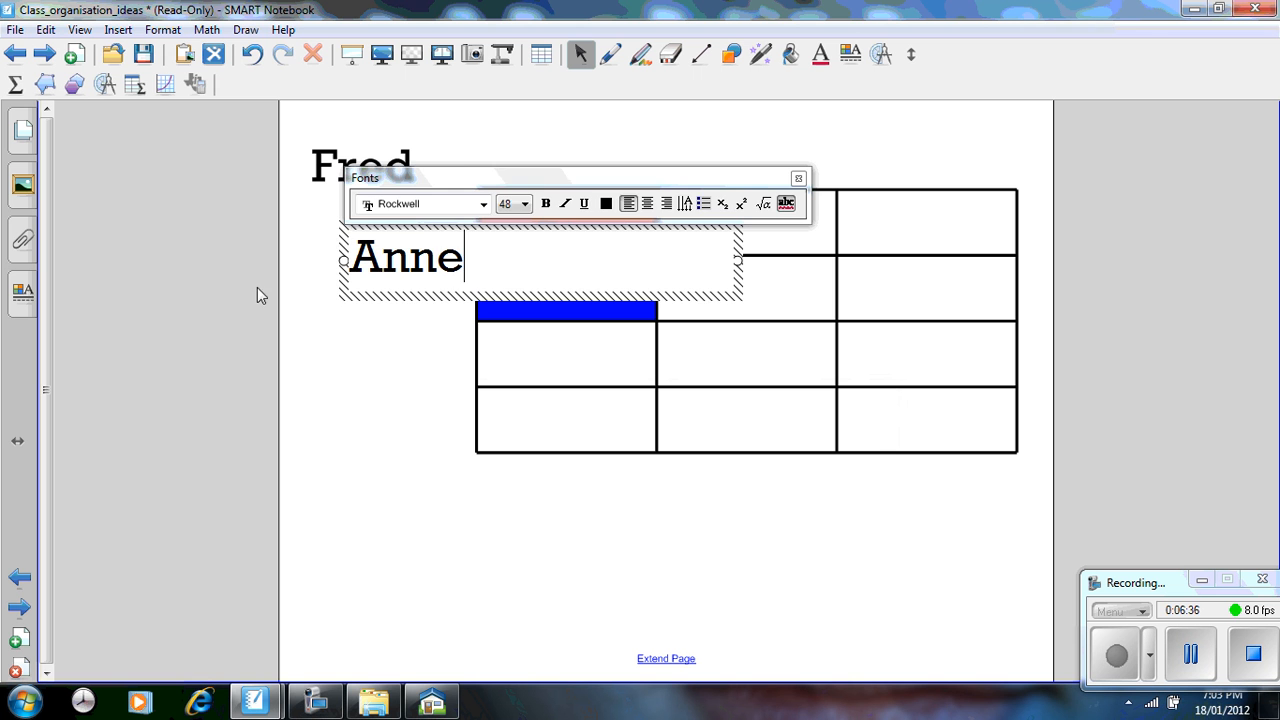
pyautogui.click(316, 358)
pyautogui.moveTo(388, 262); pyautogui.dragTo(334, 233)
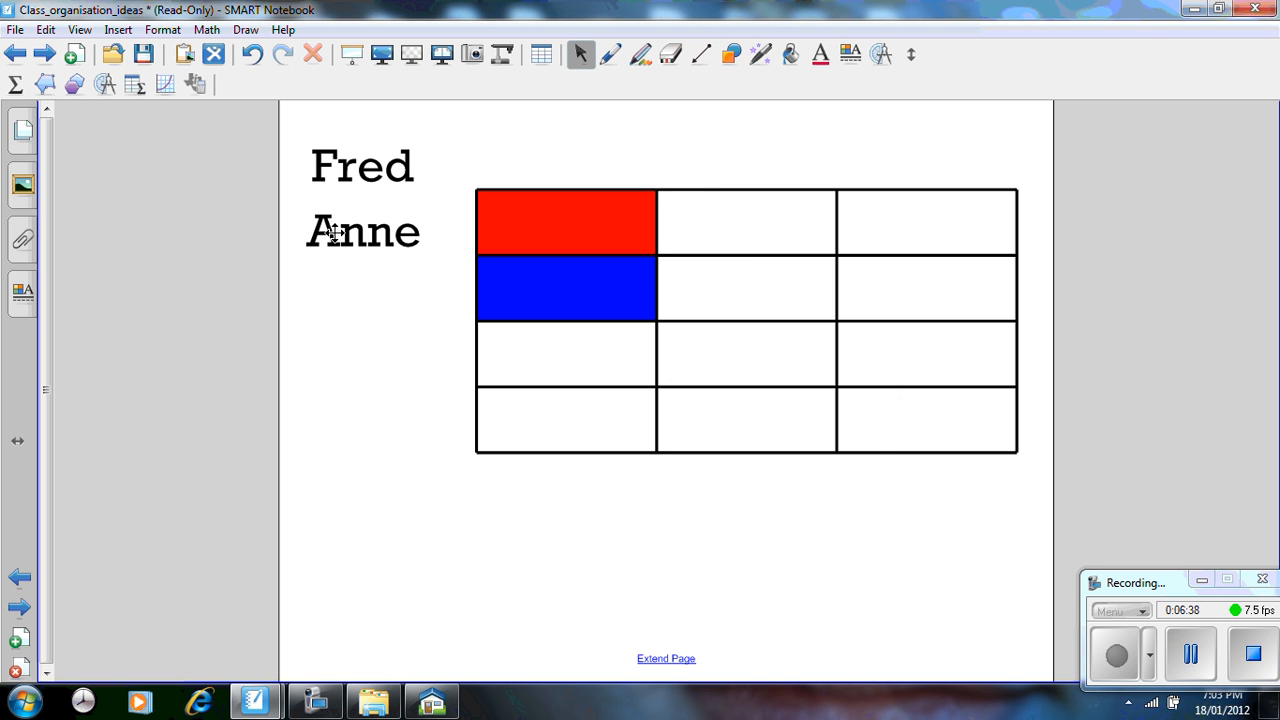
# Step: Change the text colour of the upper student name to white
pyautogui.doubleClick(391, 163)
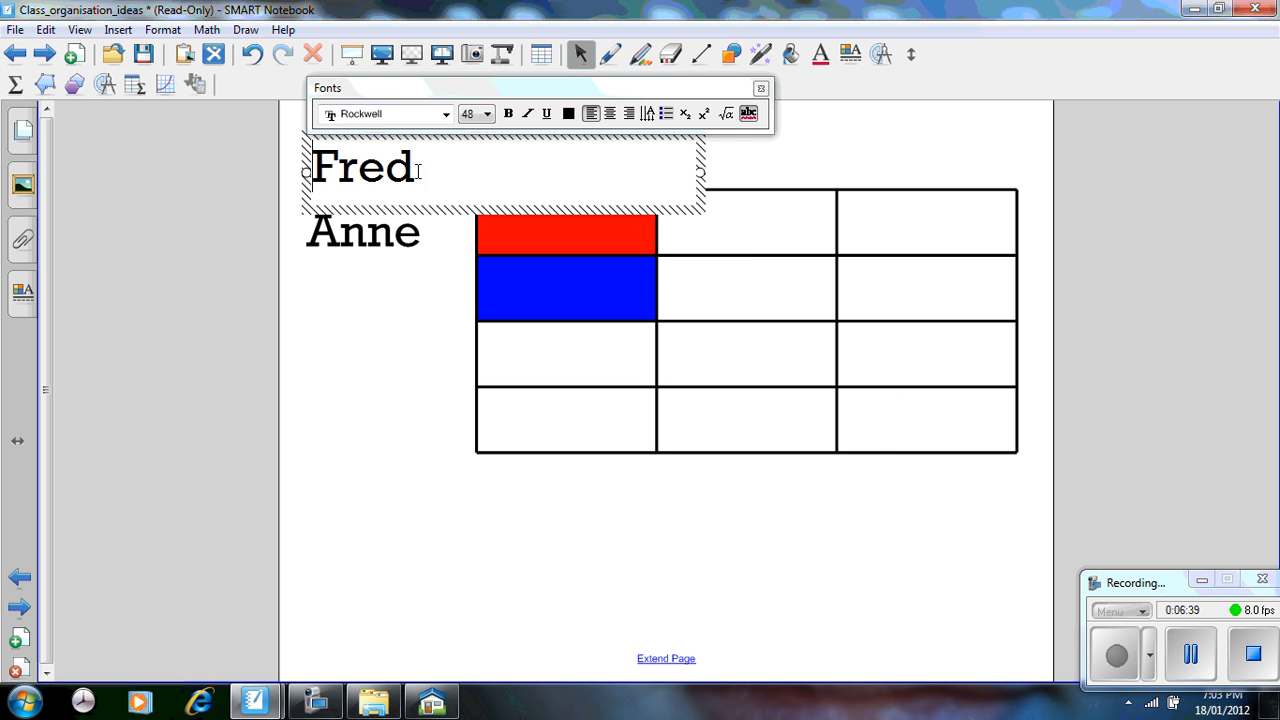
pyautogui.moveTo(417, 171); pyautogui.dragTo(281, 157)
pyautogui.click(568, 113)
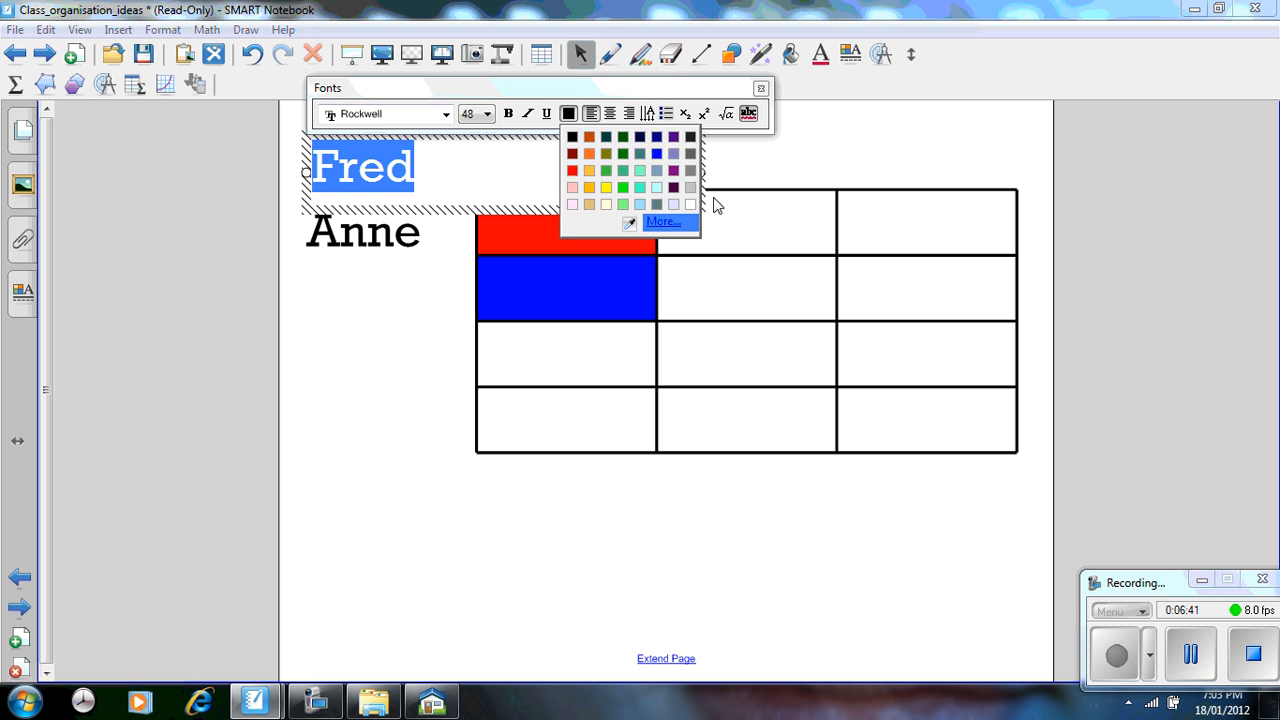
pyautogui.click(694, 206)
pyautogui.click(388, 279)
# Step: Change the text colour of the lower student name to white
pyautogui.doubleClick(400, 240)
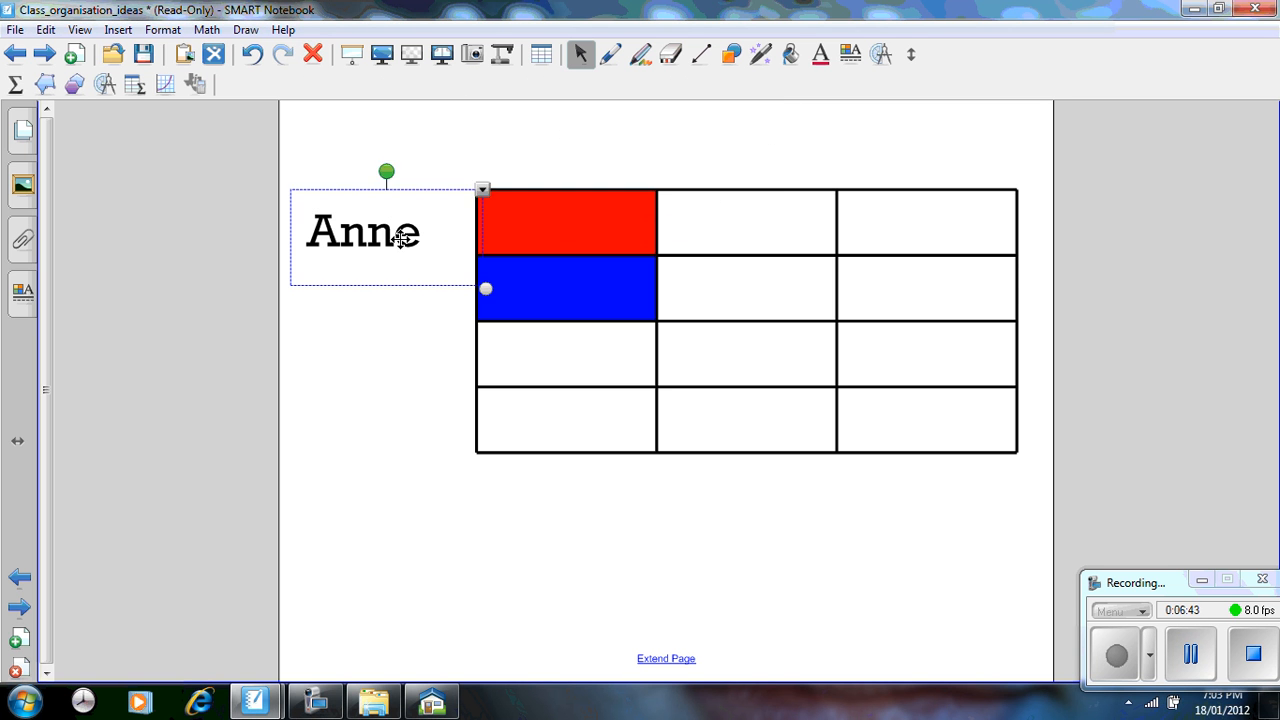
pyautogui.moveTo(436, 235); pyautogui.dragTo(367, 233)
pyautogui.click(564, 180)
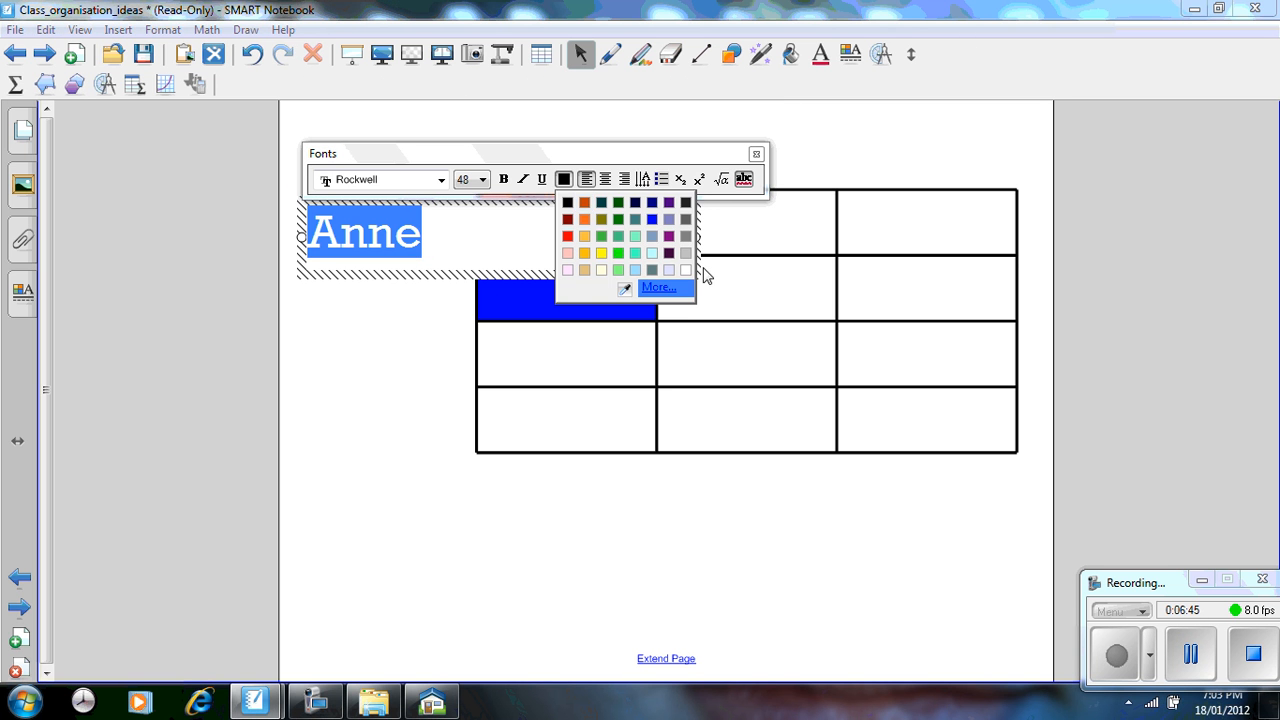
pyautogui.click(686, 270)
pyautogui.click(360, 378)
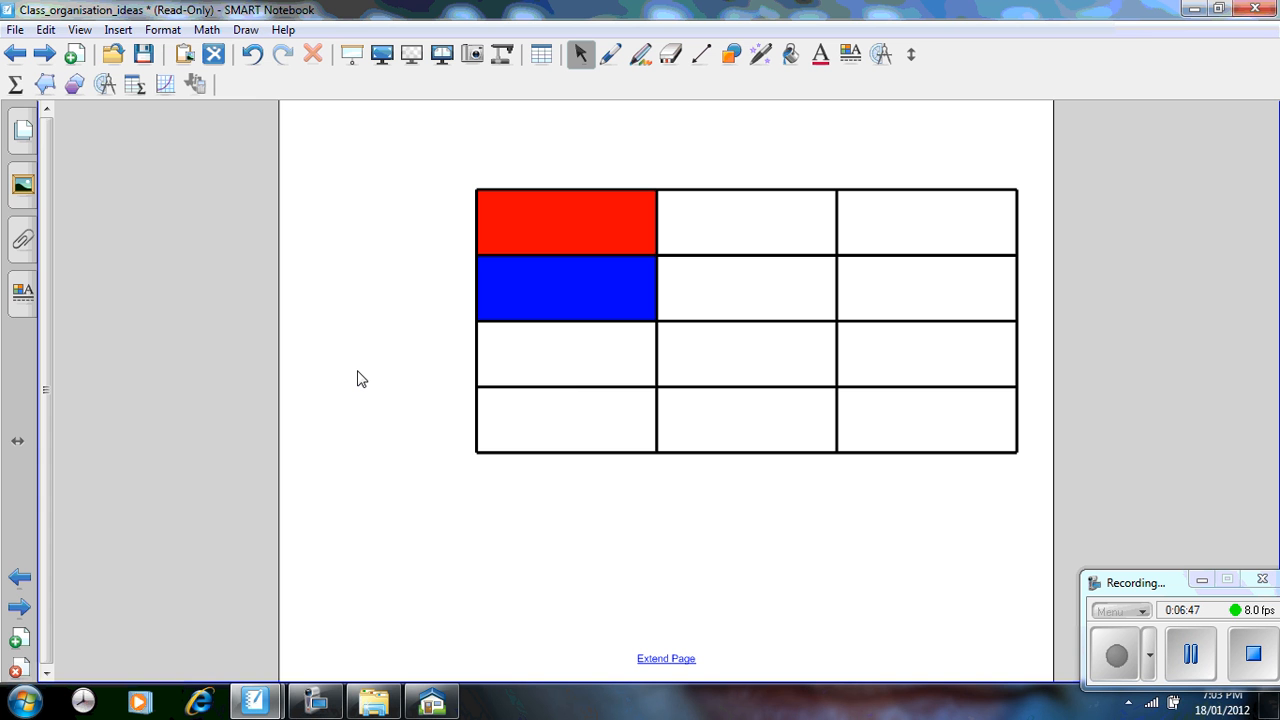
# Step: Set the page background to solid black and move the lower student name into the blue cell
pyautogui.rightClick(360, 378)
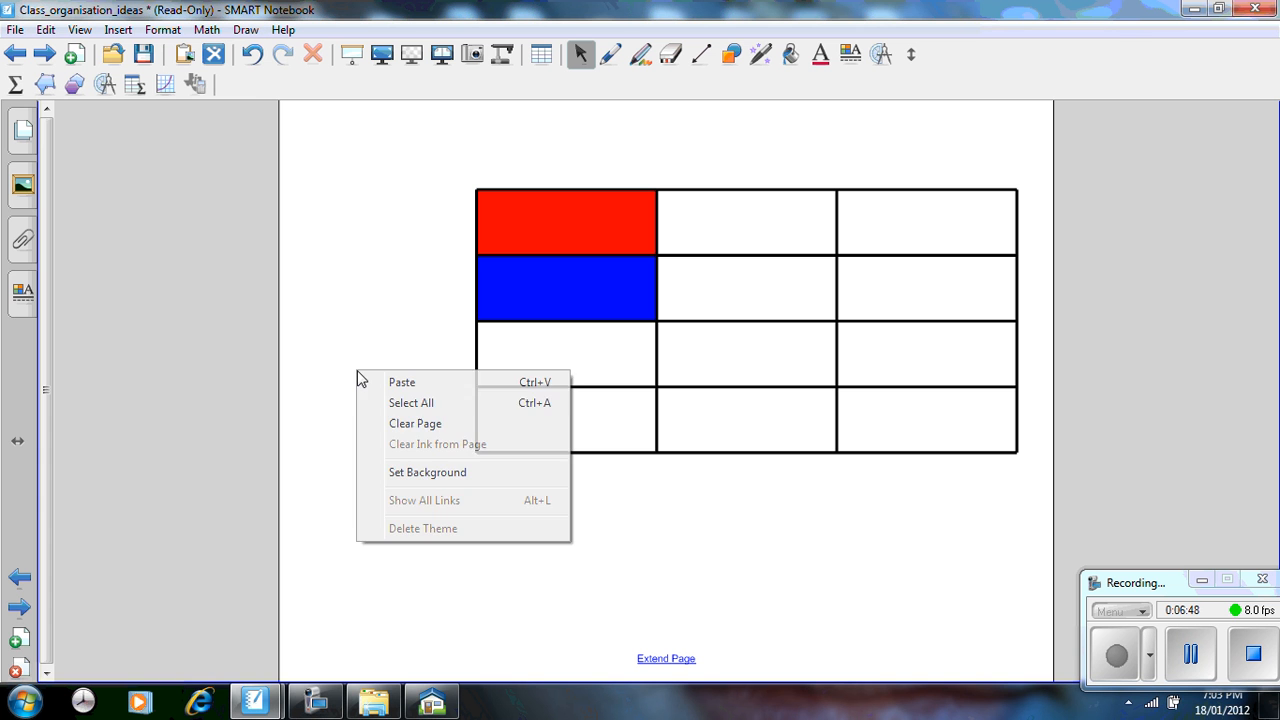
pyautogui.click(428, 473)
pyautogui.click(80, 379)
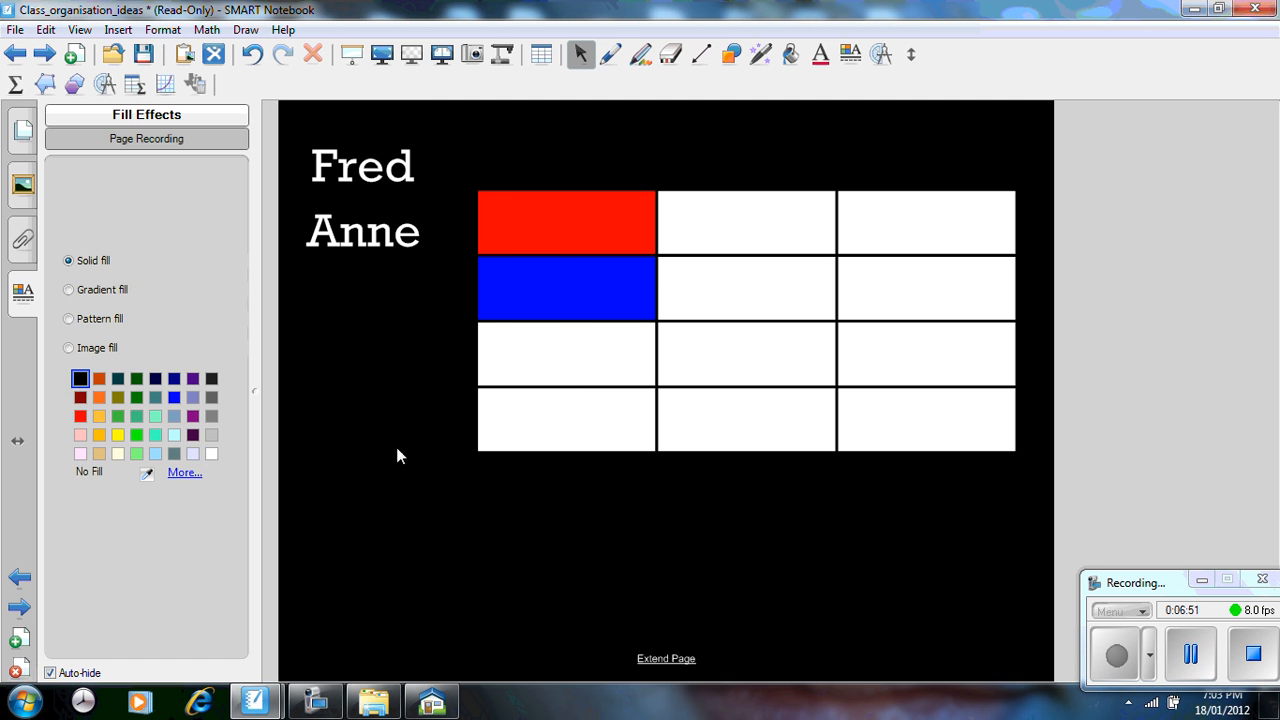
pyautogui.moveTo(348, 238); pyautogui.dragTo(555, 299)
# Step: Go to page 3 with the named soccer balls and add a blank page after it
pyautogui.click(23, 132)
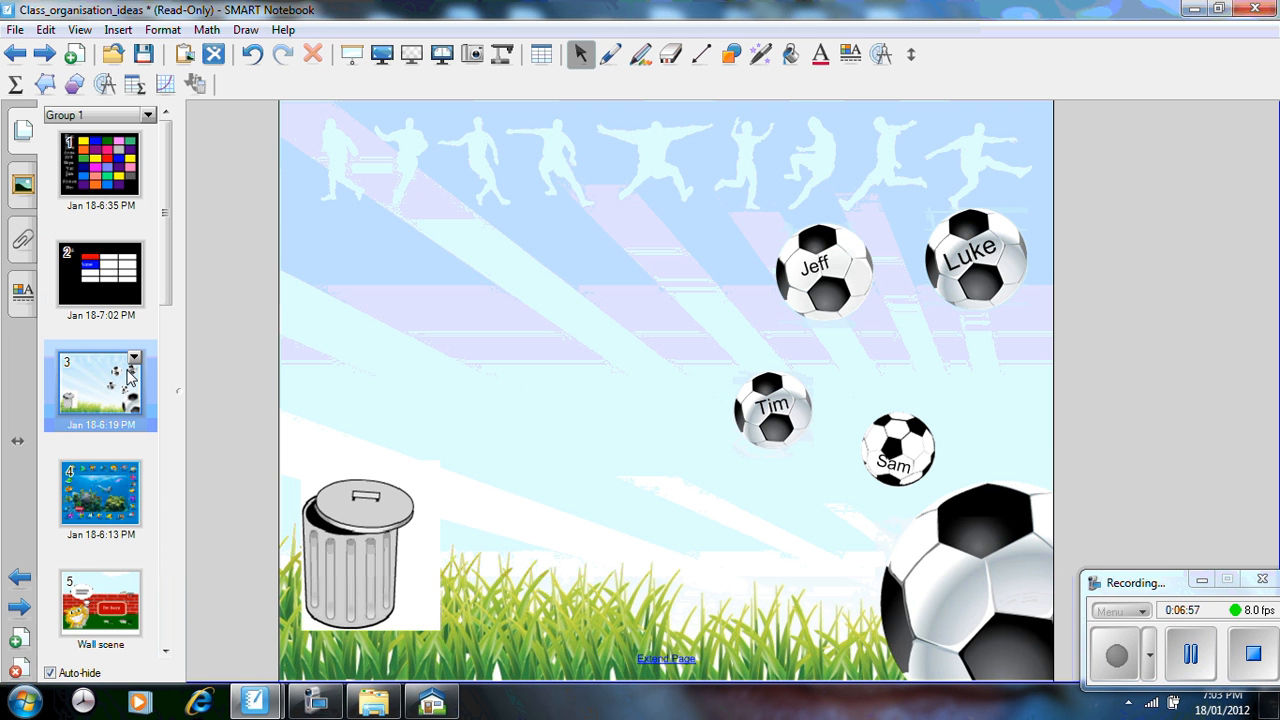
pyautogui.click(128, 378)
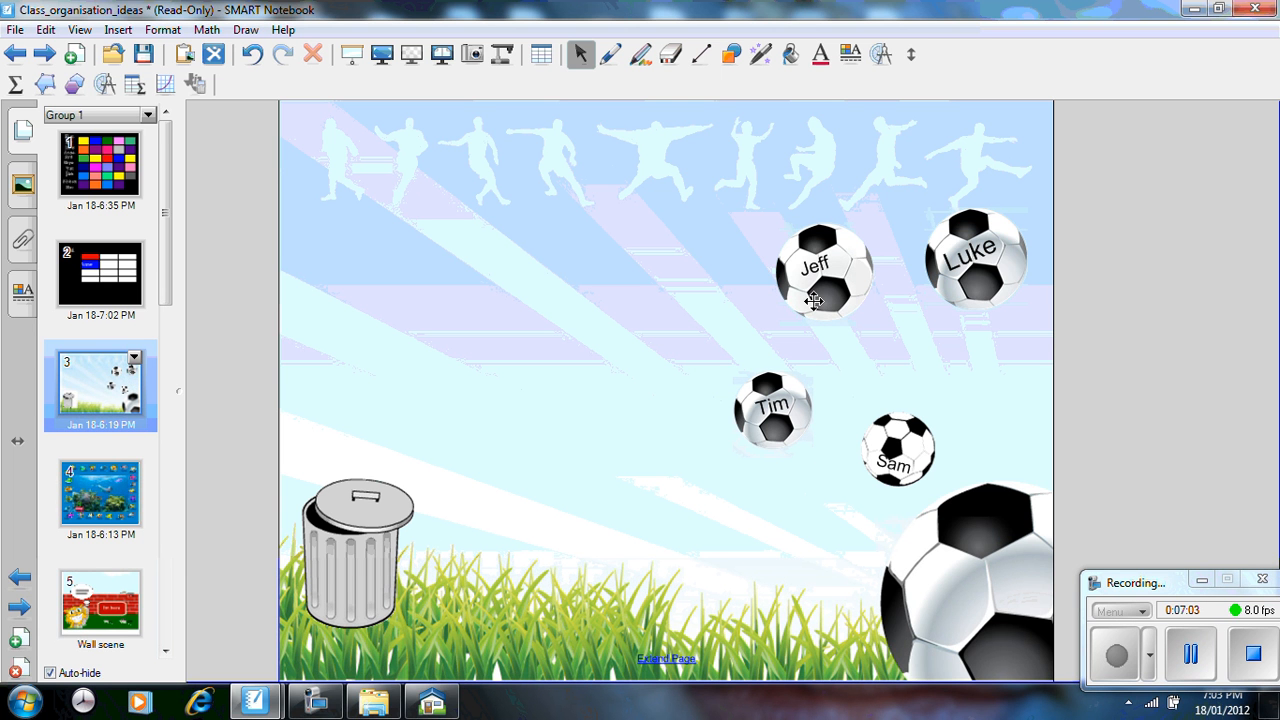
pyautogui.click(74, 54)
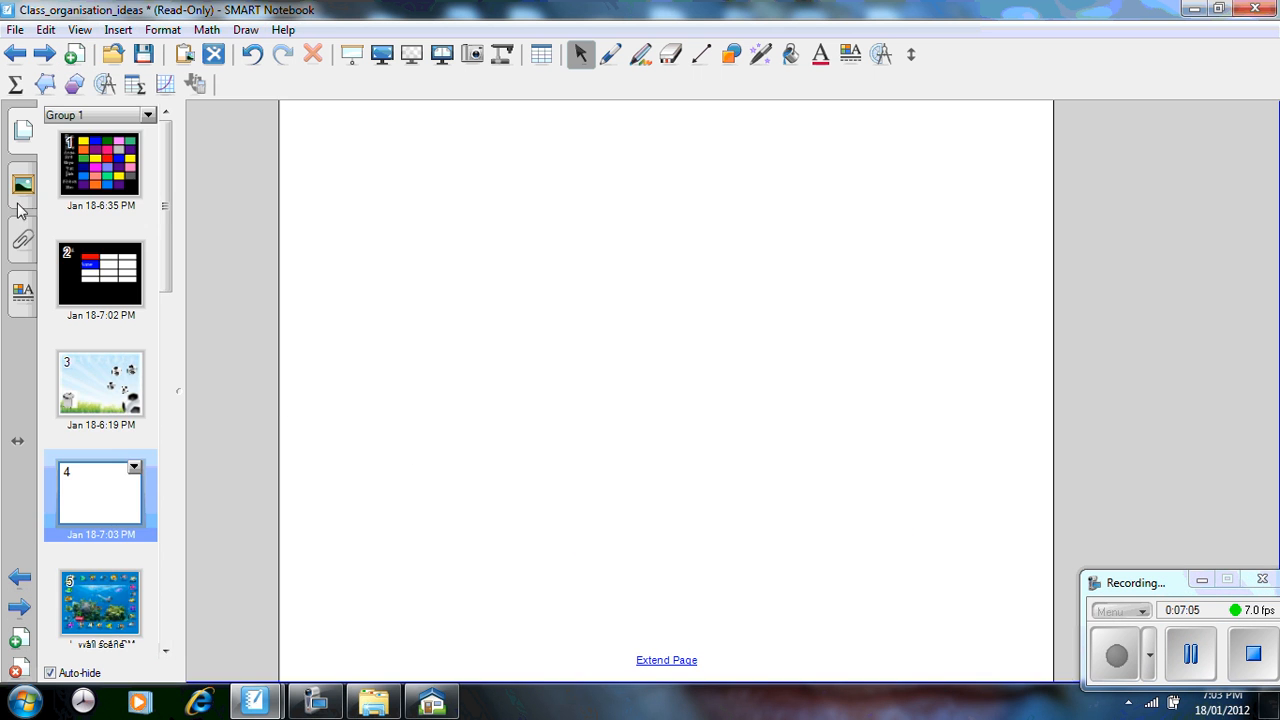
# Step: Search the gallery for "soccer", place the Ball 1 picture on the blank page and shrink it to about two thirds of its size
pyautogui.click(21, 185)
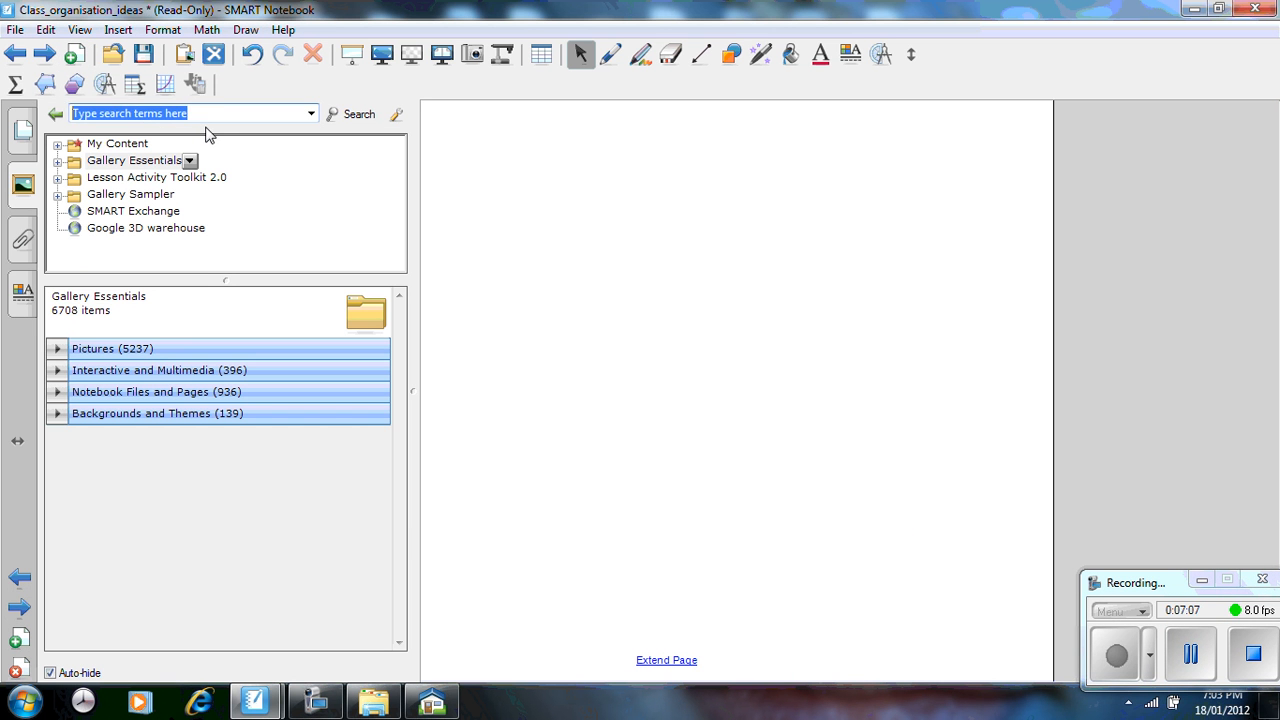
pyautogui.write('soccer')
pyautogui.press('Return')
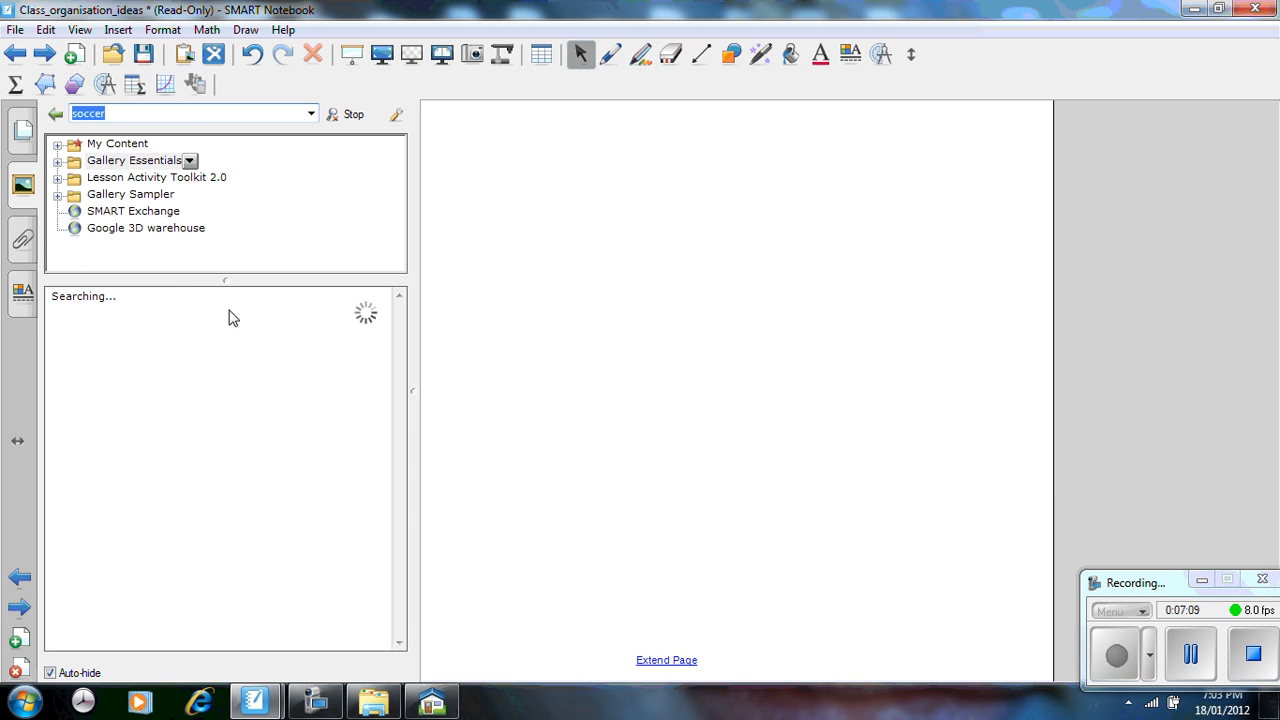
pyautogui.click(157, 407)
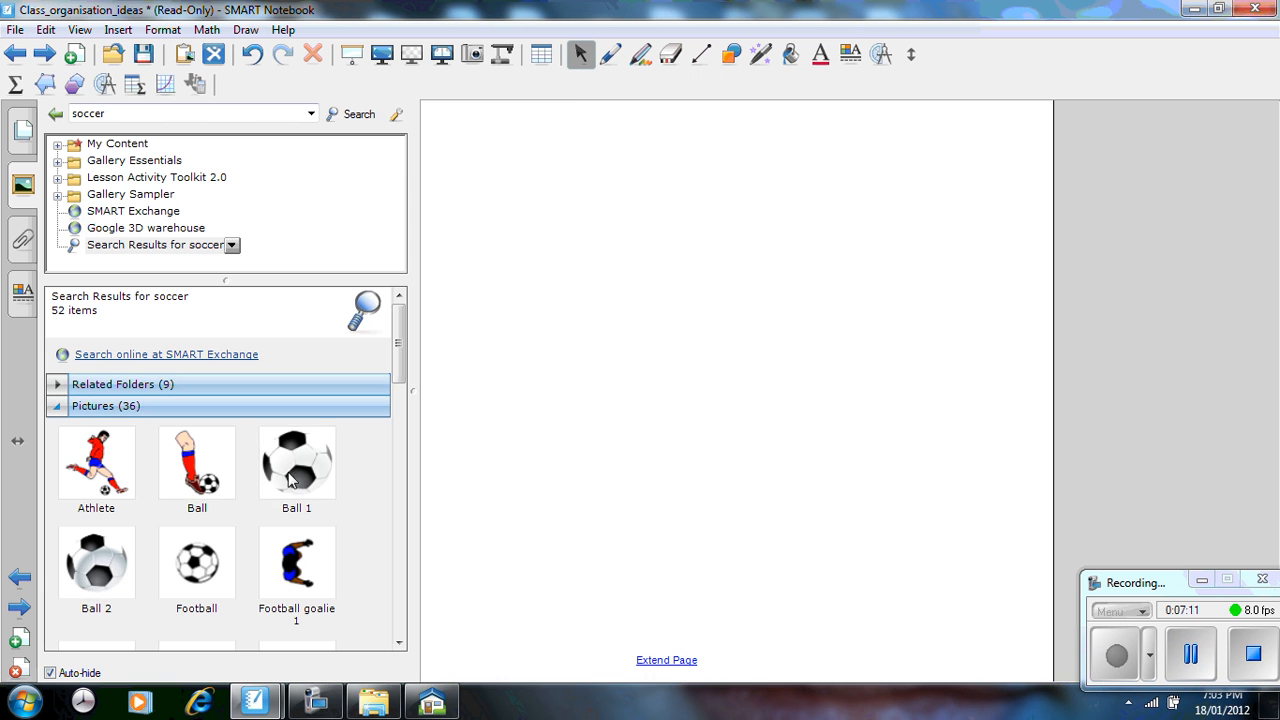
pyautogui.moveTo(295, 470); pyautogui.dragTo(645, 275)
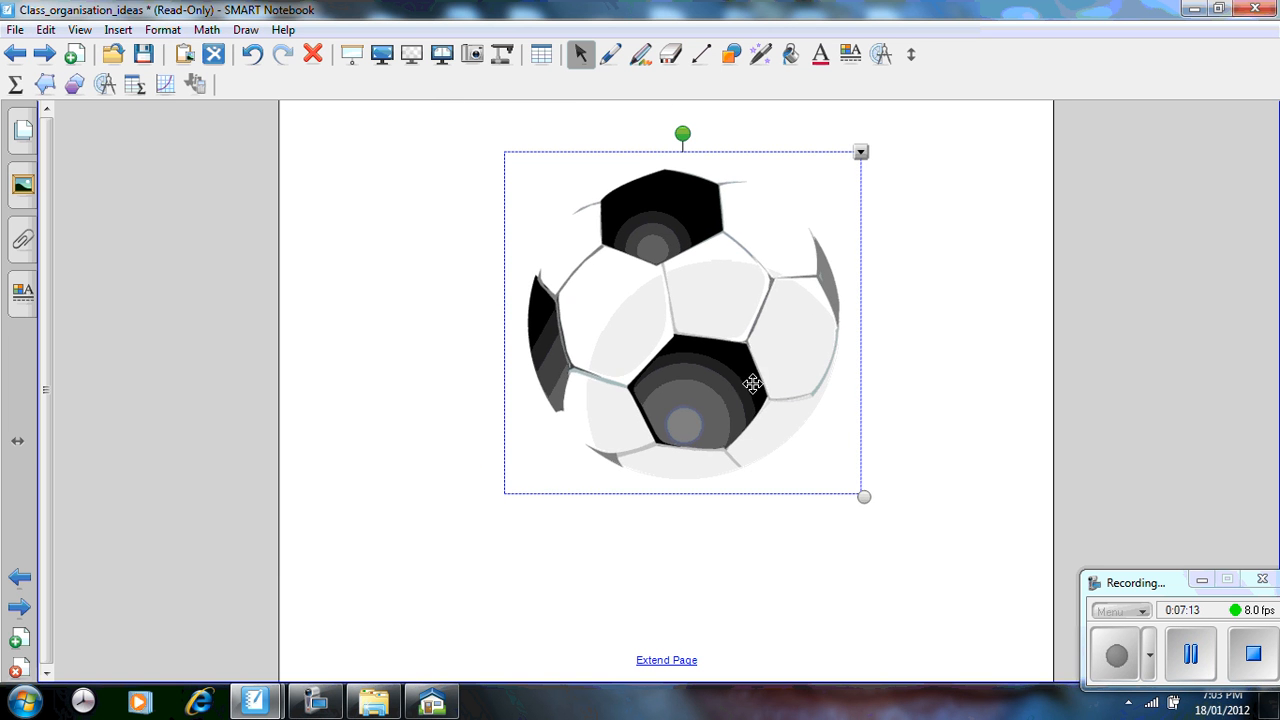
pyautogui.moveTo(860, 495); pyautogui.dragTo(731, 374)
pyautogui.click(609, 463)
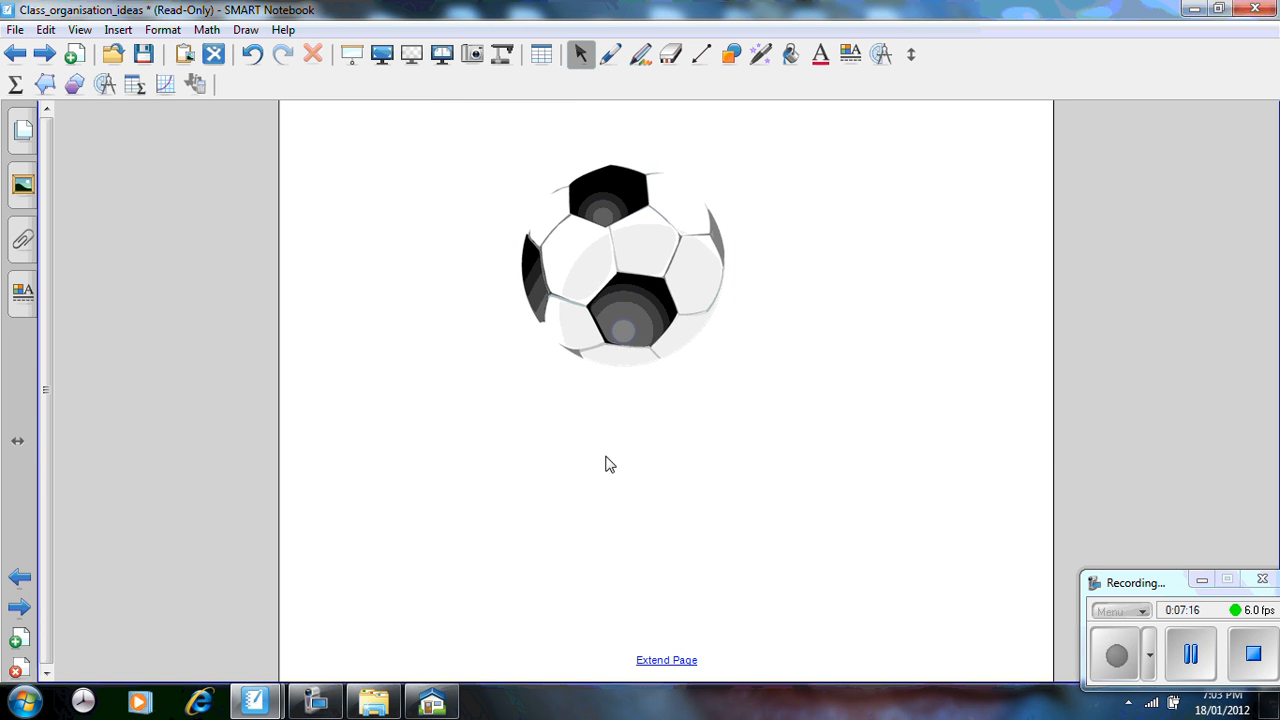
# Step: Add the text "Name", move it onto the soccer ball and tilt it counter-clockwise to fit across the ball's white panels
pyautogui.doubleClick(609, 463)
pyautogui.write('Name')
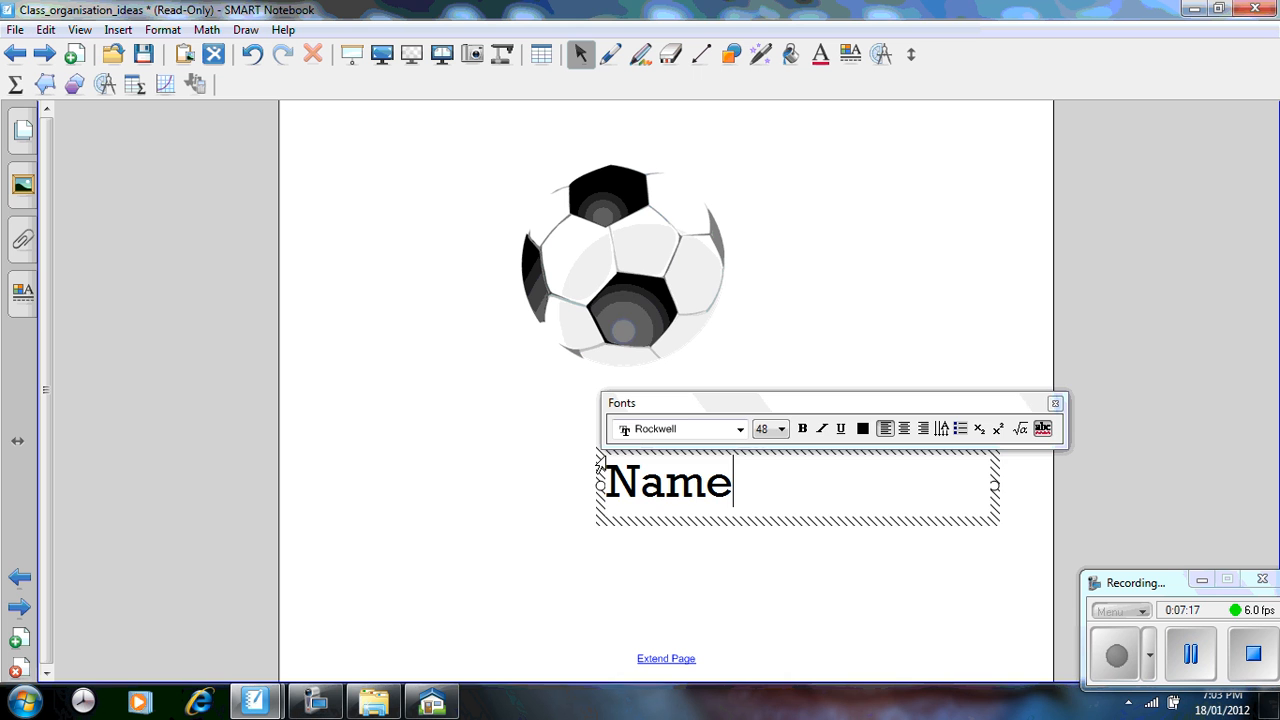
pyautogui.click(521, 571)
pyautogui.moveTo(667, 485); pyautogui.dragTo(628, 252)
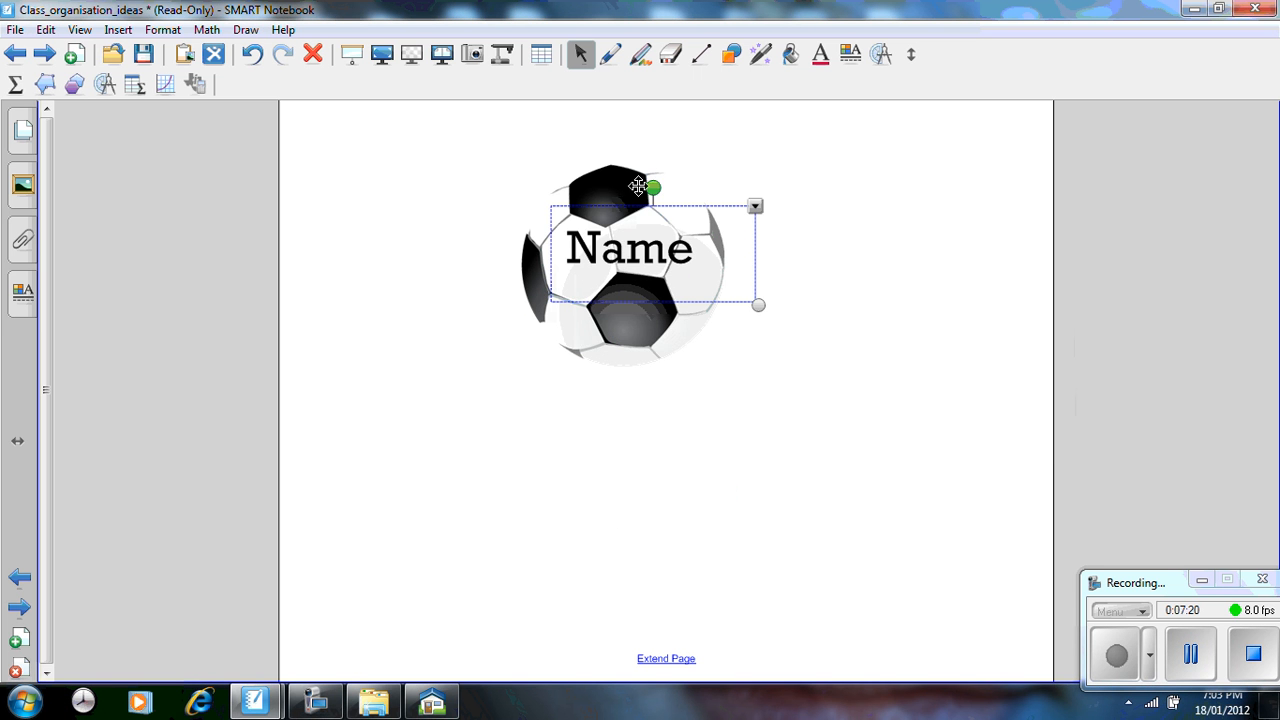
pyautogui.moveTo(650, 186); pyautogui.dragTo(623, 191)
pyautogui.moveTo(625, 259); pyautogui.dragTo(625, 245)
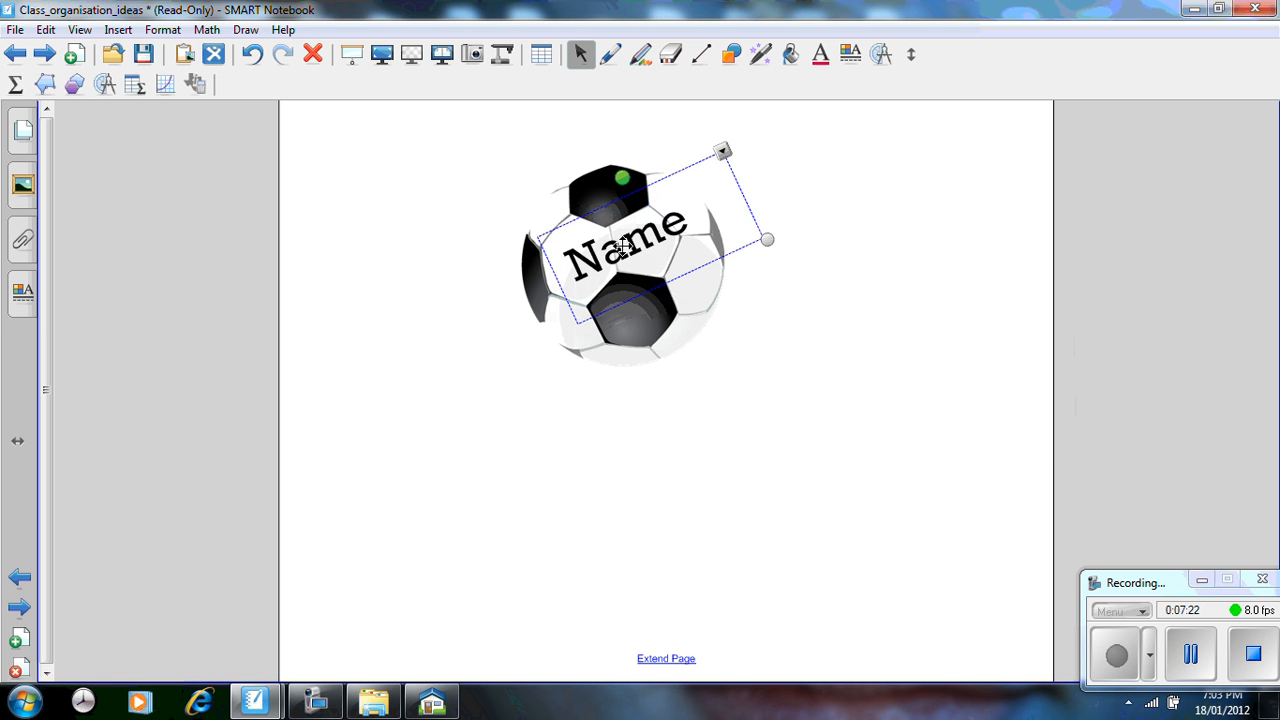
# Step: Group the "Name" text with the soccer ball, shrink the group and move it to the page's upper right area
pyautogui.moveTo(481, 145); pyautogui.dragTo(785, 400)
pyautogui.click(740, 148)
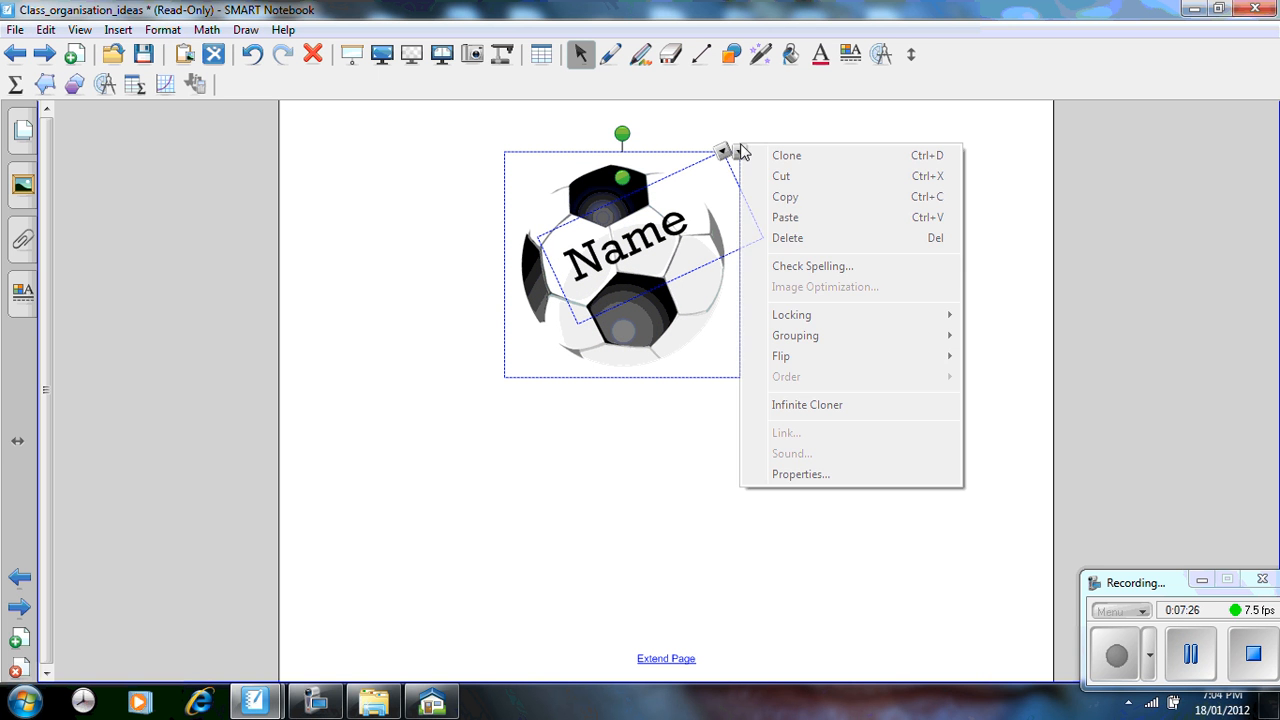
pyautogui.moveTo(806, 340)
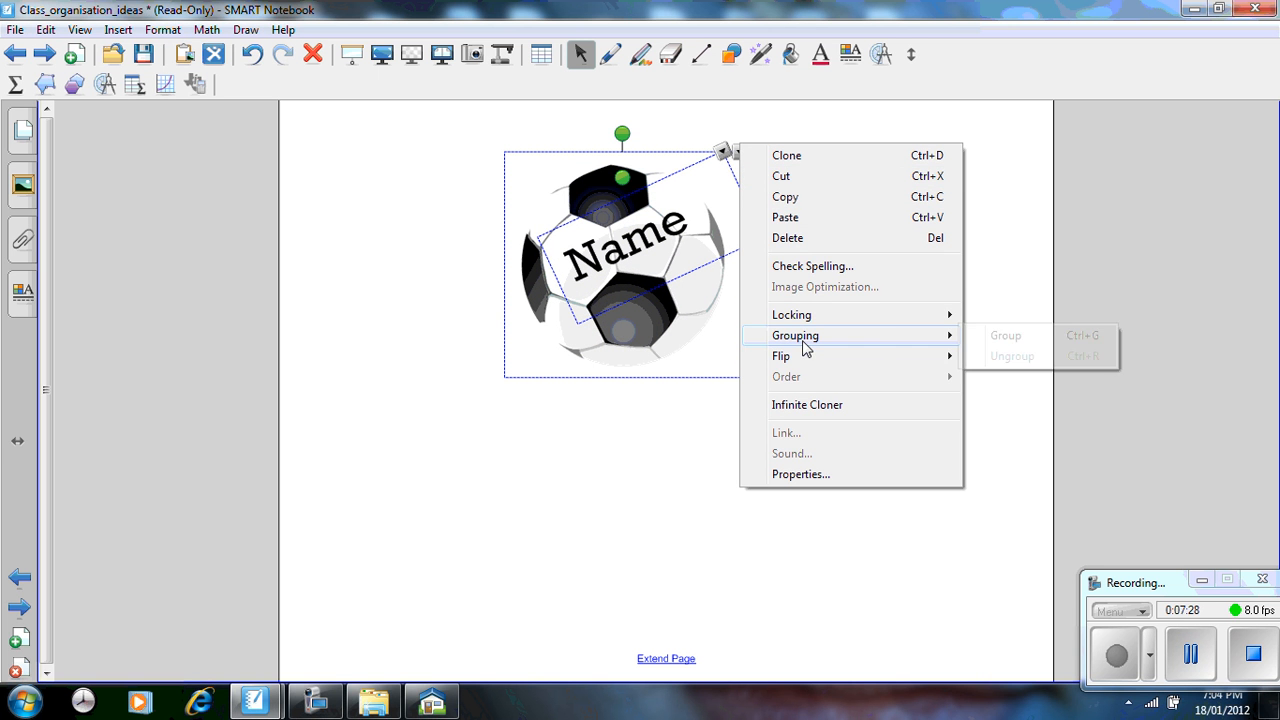
pyautogui.click(1017, 338)
pyautogui.moveTo(760, 395); pyautogui.dragTo(632, 296)
pyautogui.moveTo(606, 229); pyautogui.dragTo(975, 245)
# Step: Place the bin from My Content's trash can folder at the page's lower left and drop the named soccer ball into it
pyautogui.click(22, 186)
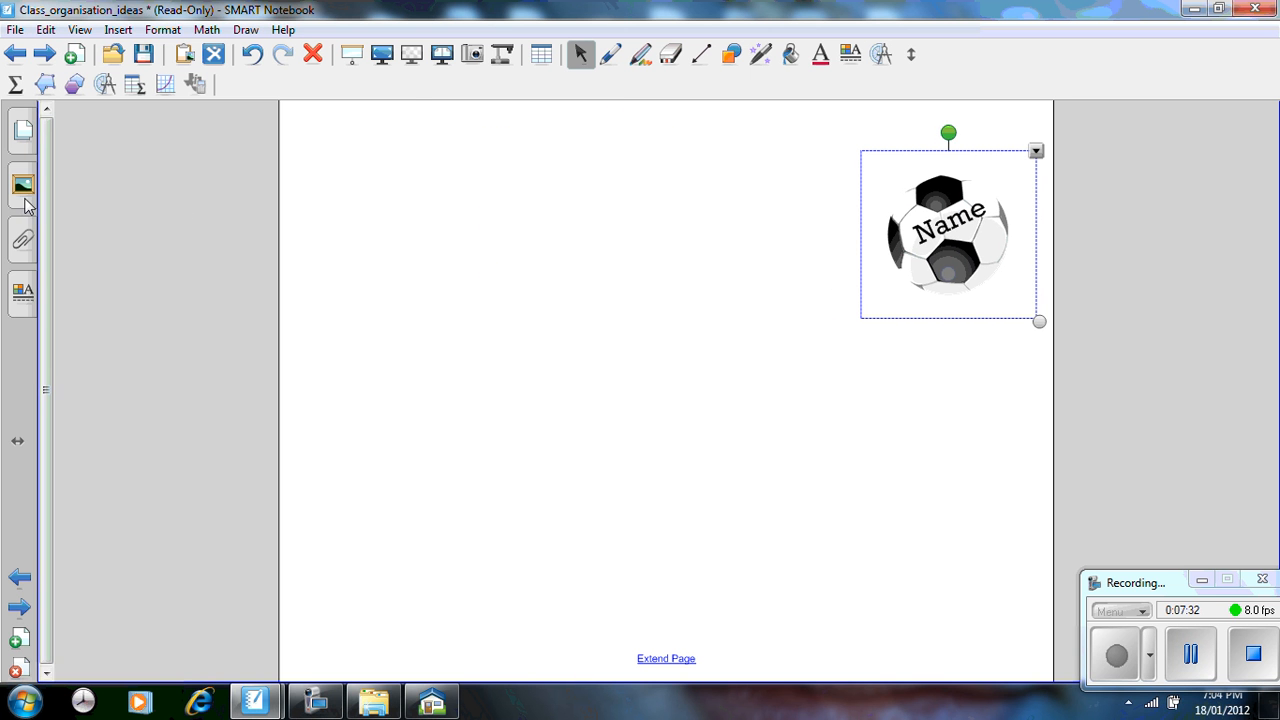
pyautogui.click(115, 144)
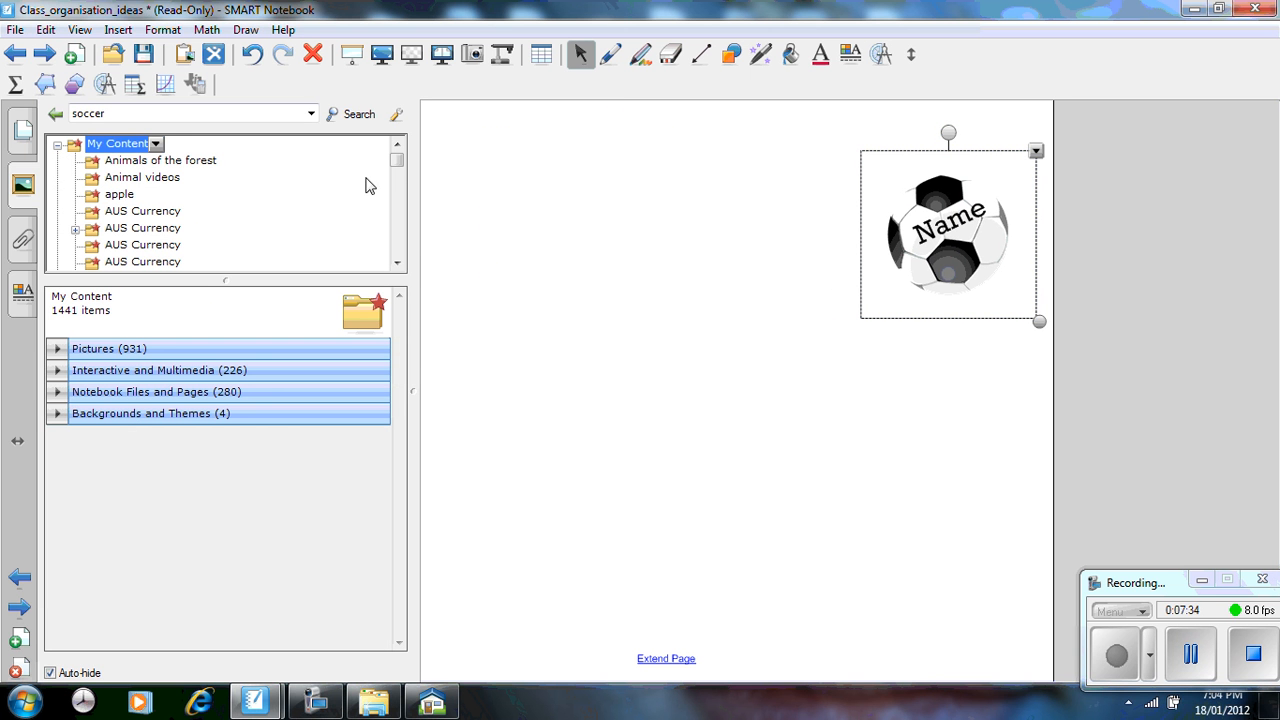
pyautogui.moveTo(397, 167); pyautogui.dragTo(398, 242)
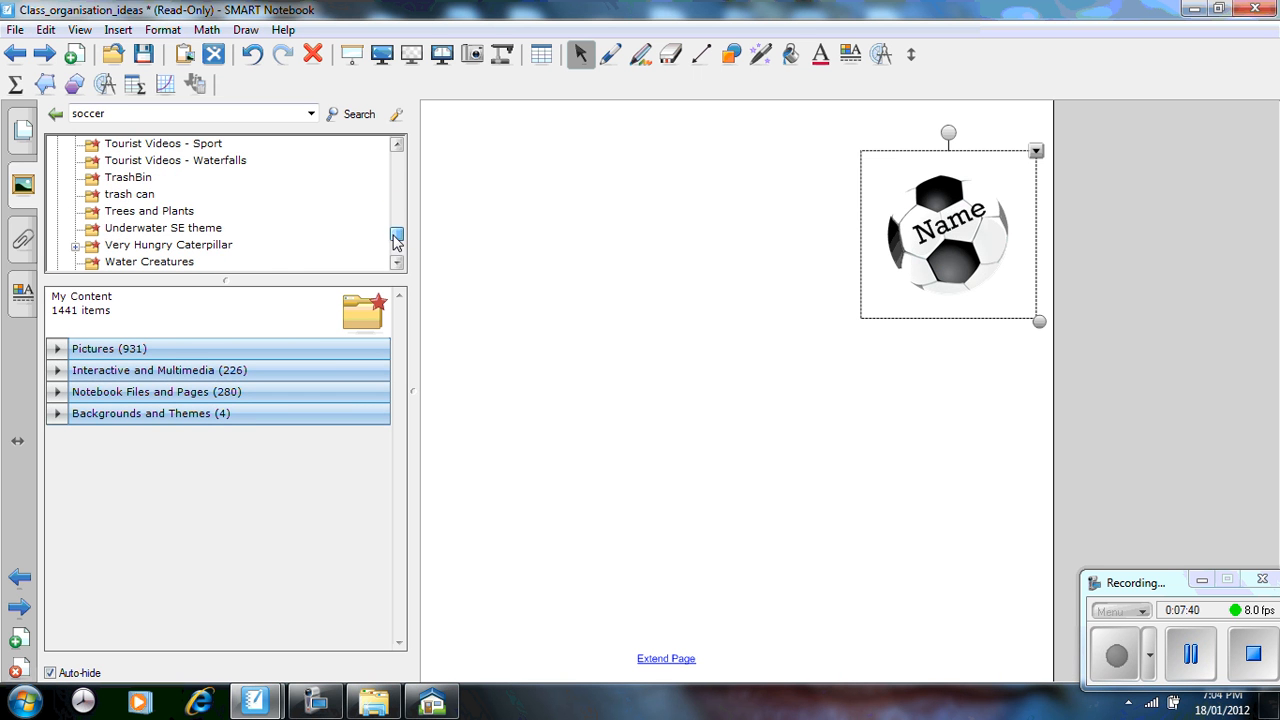
pyautogui.click(128, 197)
pyautogui.click(120, 352)
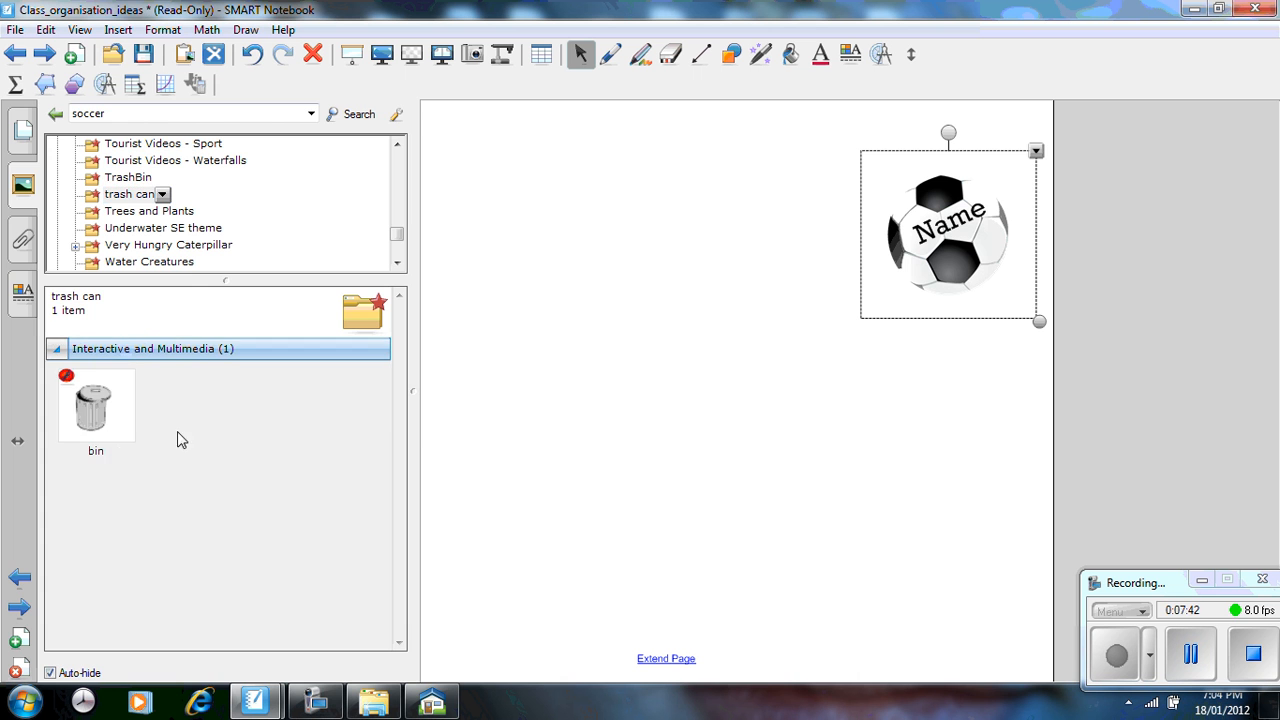
pyautogui.moveTo(97, 430); pyautogui.dragTo(437, 481)
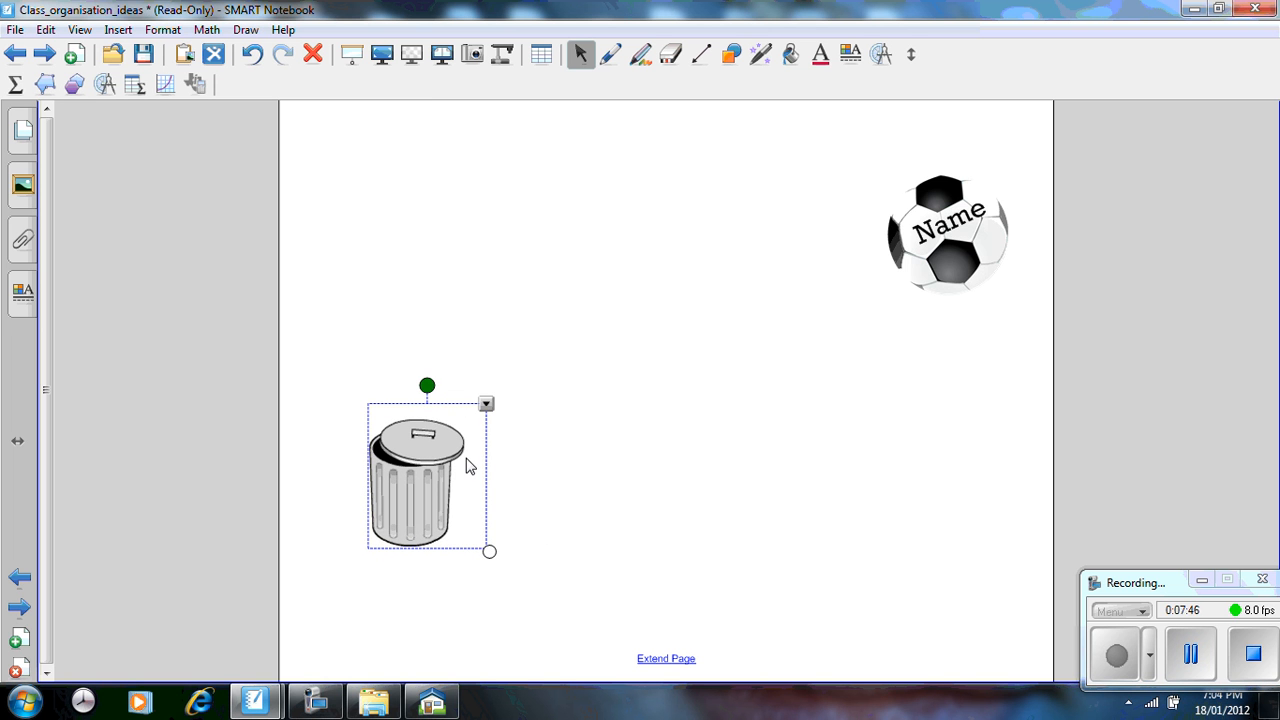
pyautogui.moveTo(902, 261); pyautogui.dragTo(428, 440)
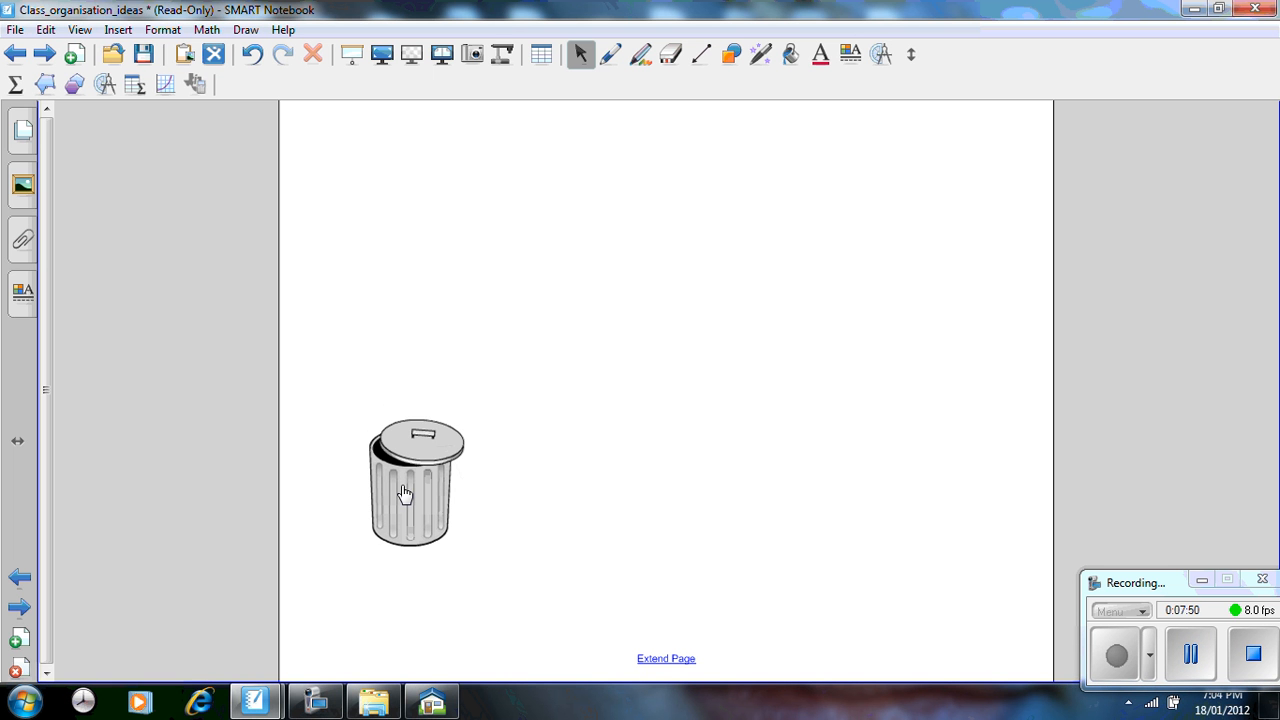
# Step: Look at the underwater fish scene on page 5 and the soccer scene on page 3, and return to page 4
pyautogui.click(23, 130)
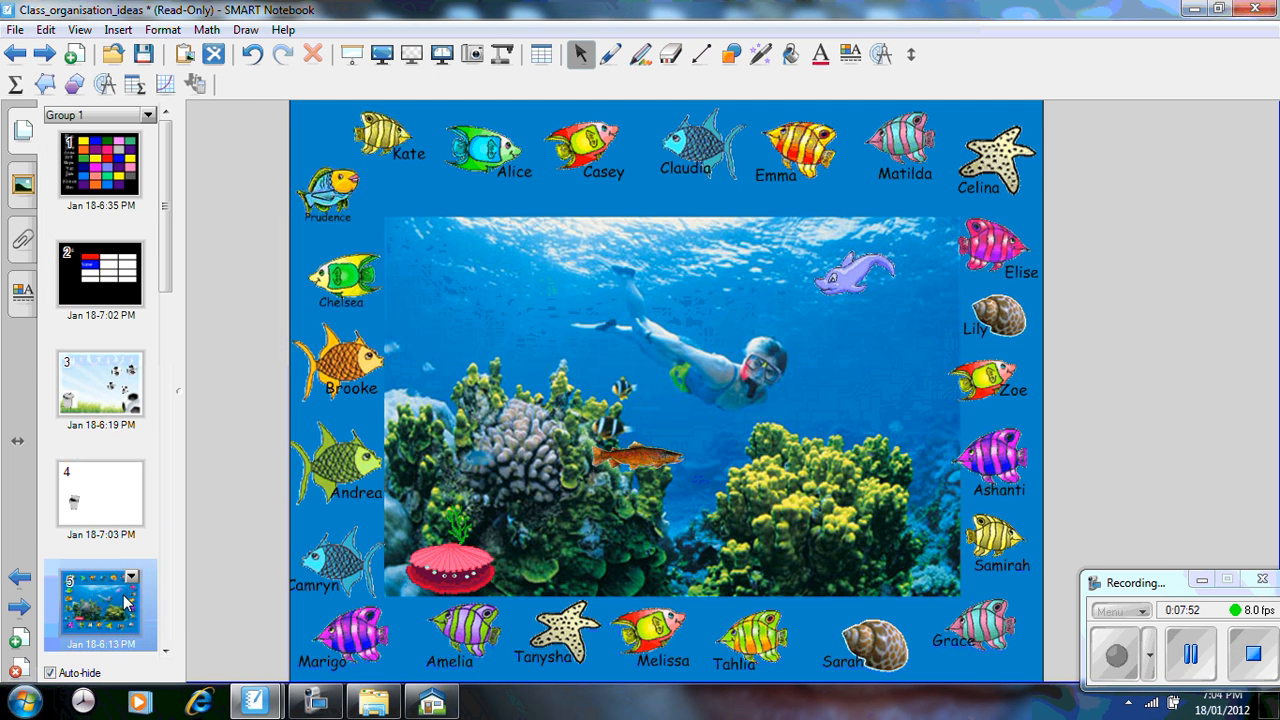
pyautogui.click(100, 601)
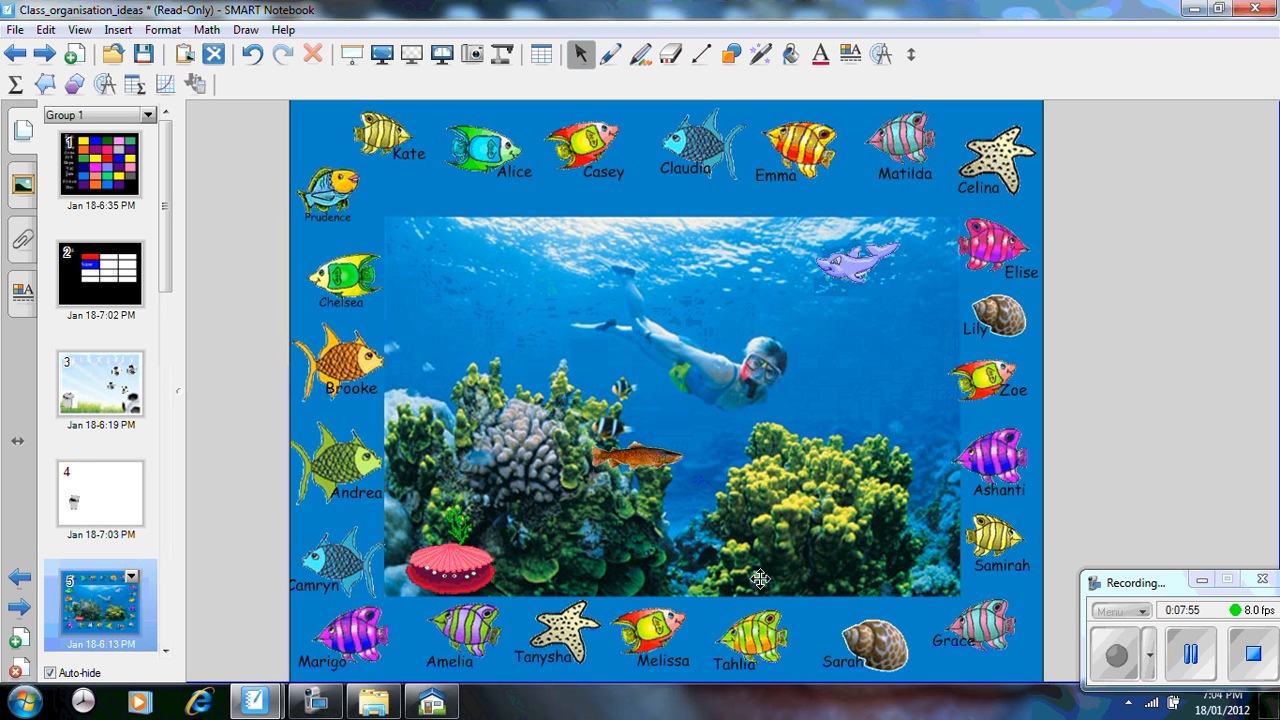
pyautogui.click(110, 415)
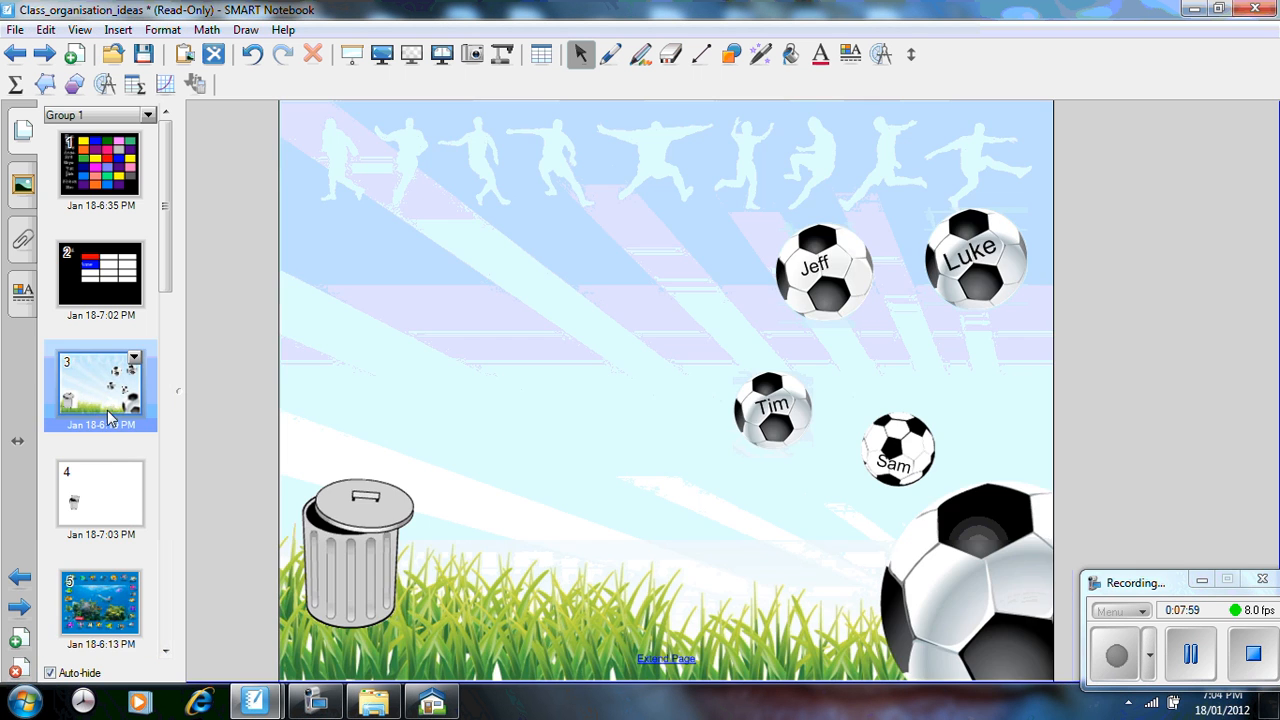
pyautogui.click(125, 493)
# Step: Search the gallery for "fish" and place the Eel picture near the middle of page 4
pyautogui.click(23, 185)
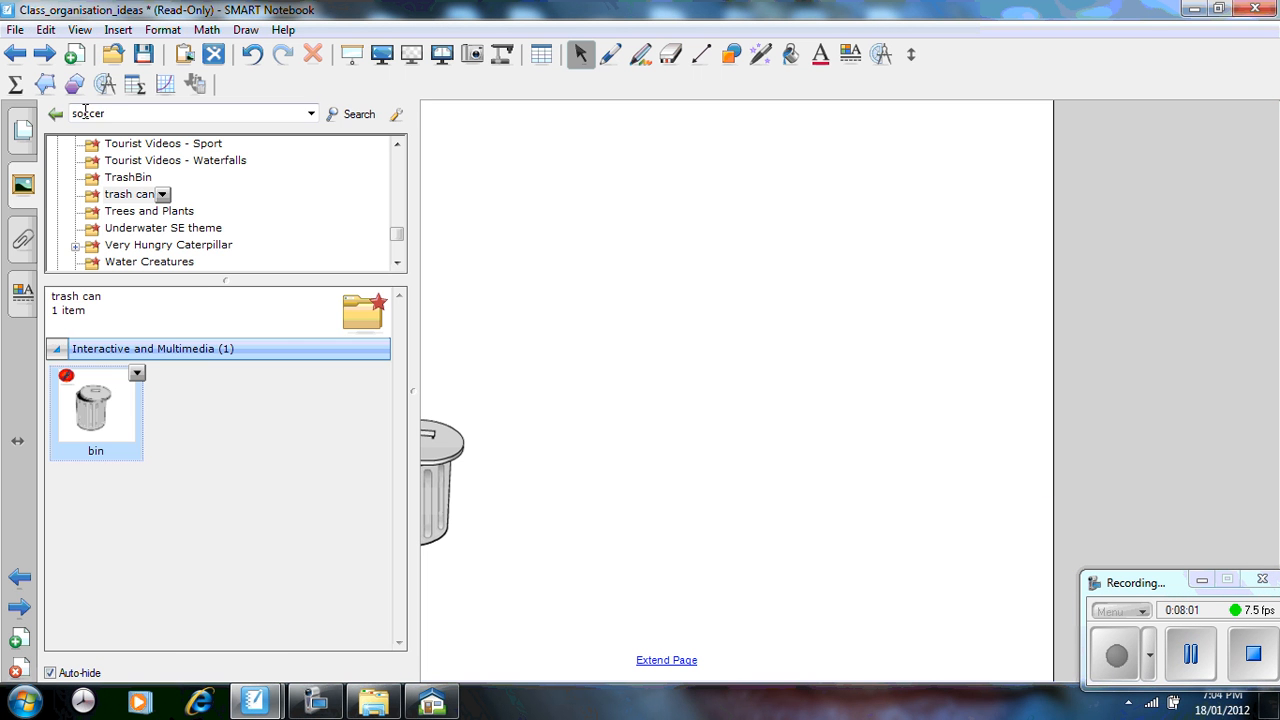
pyautogui.click(125, 112)
pyautogui.write('fish')
pyautogui.press('Return')
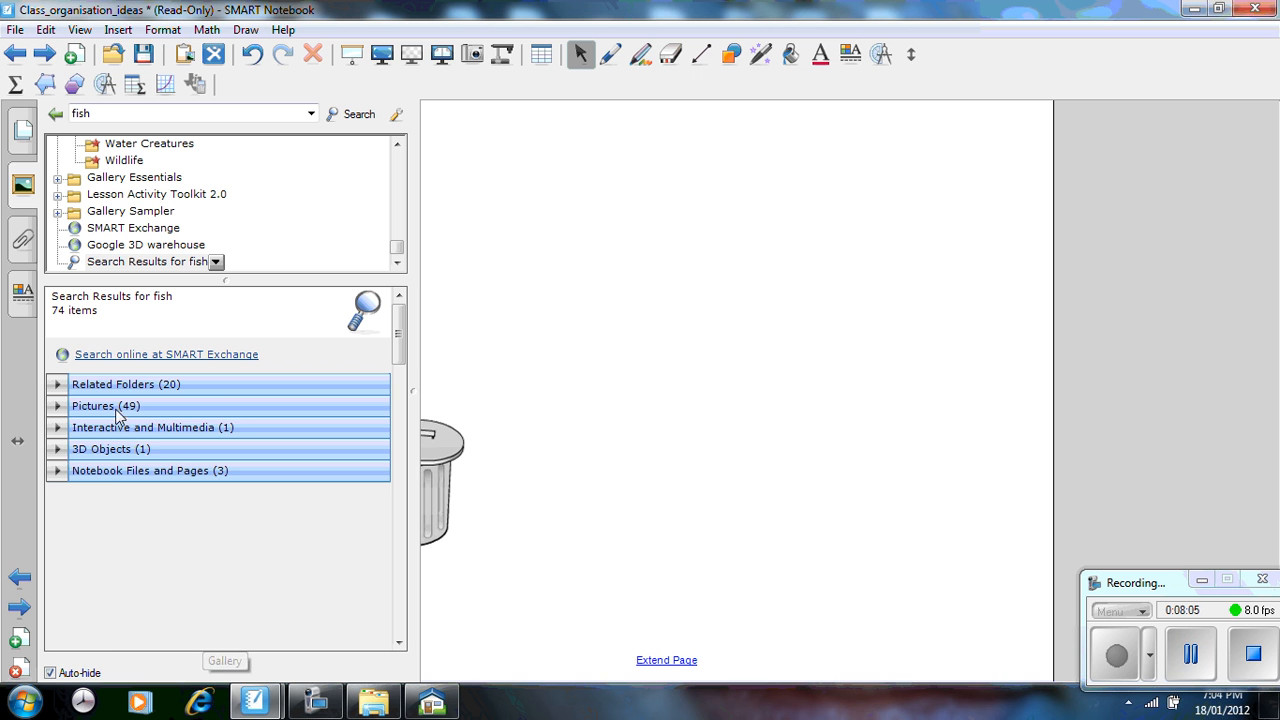
pyautogui.click(118, 407)
pyautogui.moveTo(293, 565); pyautogui.dragTo(812, 390)
# Step: Add the text "Name" and position it just beside the eel's lower right side
pyautogui.click(815, 390)
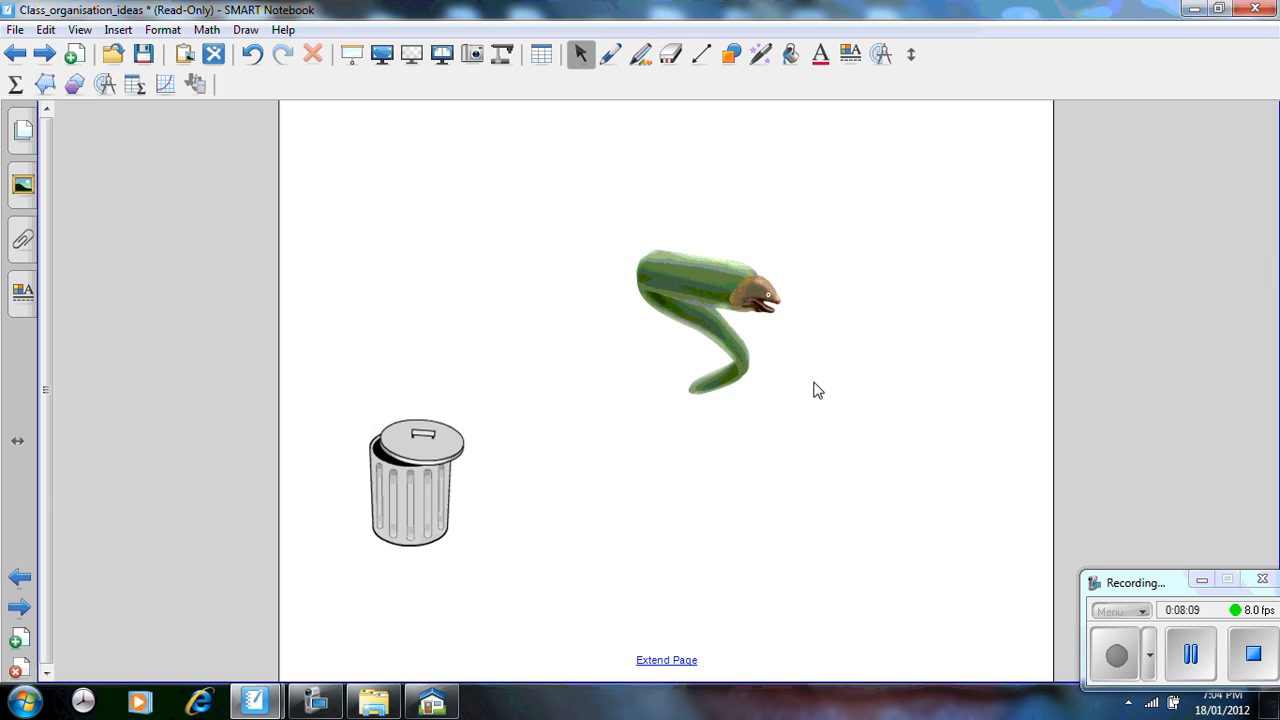
pyautogui.write('Name')
pyautogui.click(762, 511)
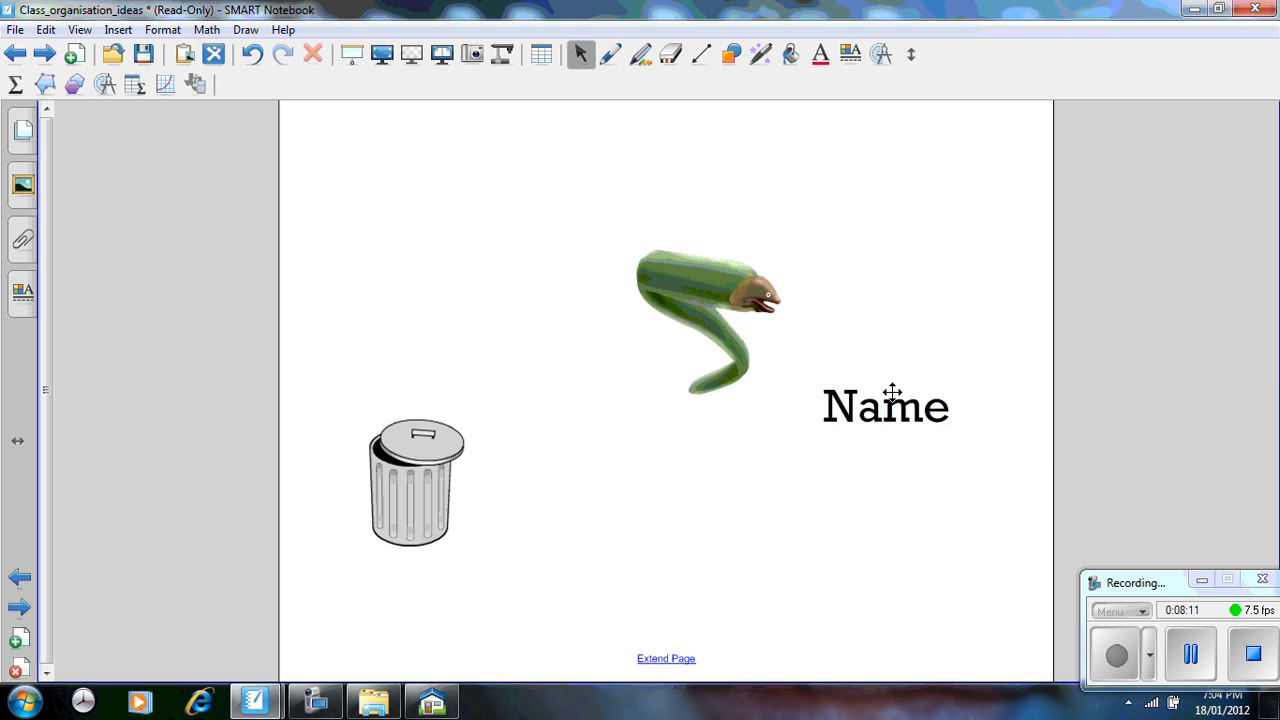
pyautogui.moveTo(849, 375); pyautogui.dragTo(815, 345)
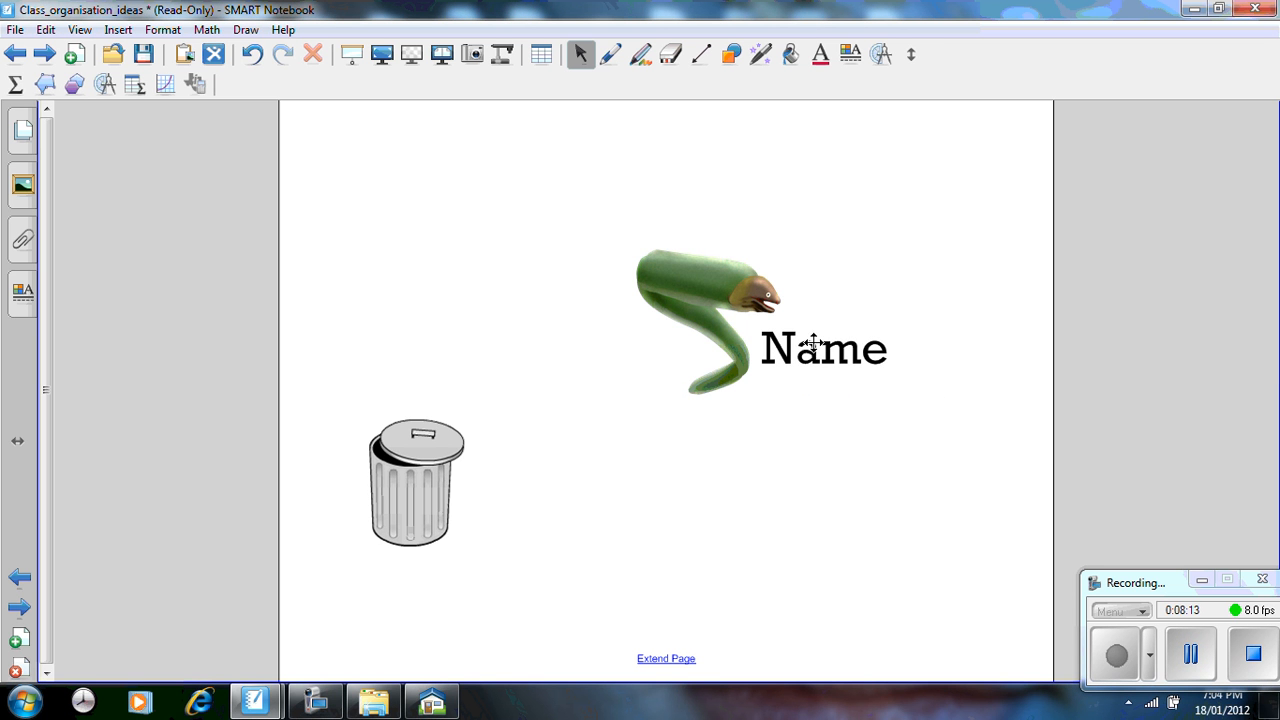
# Step: Group the eel with its "Name" text, shrink the group and move it to the page's upper right corner
pyautogui.moveTo(579, 207); pyautogui.dragTo(964, 449)
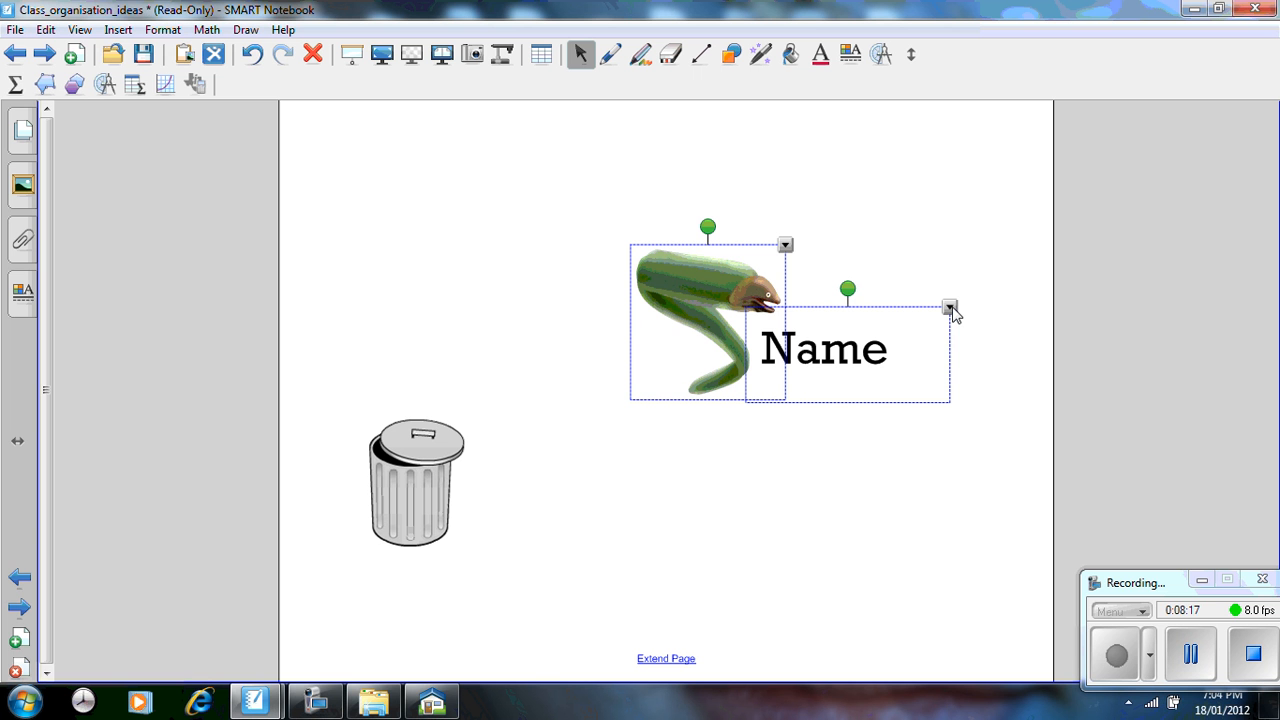
pyautogui.click(950, 309)
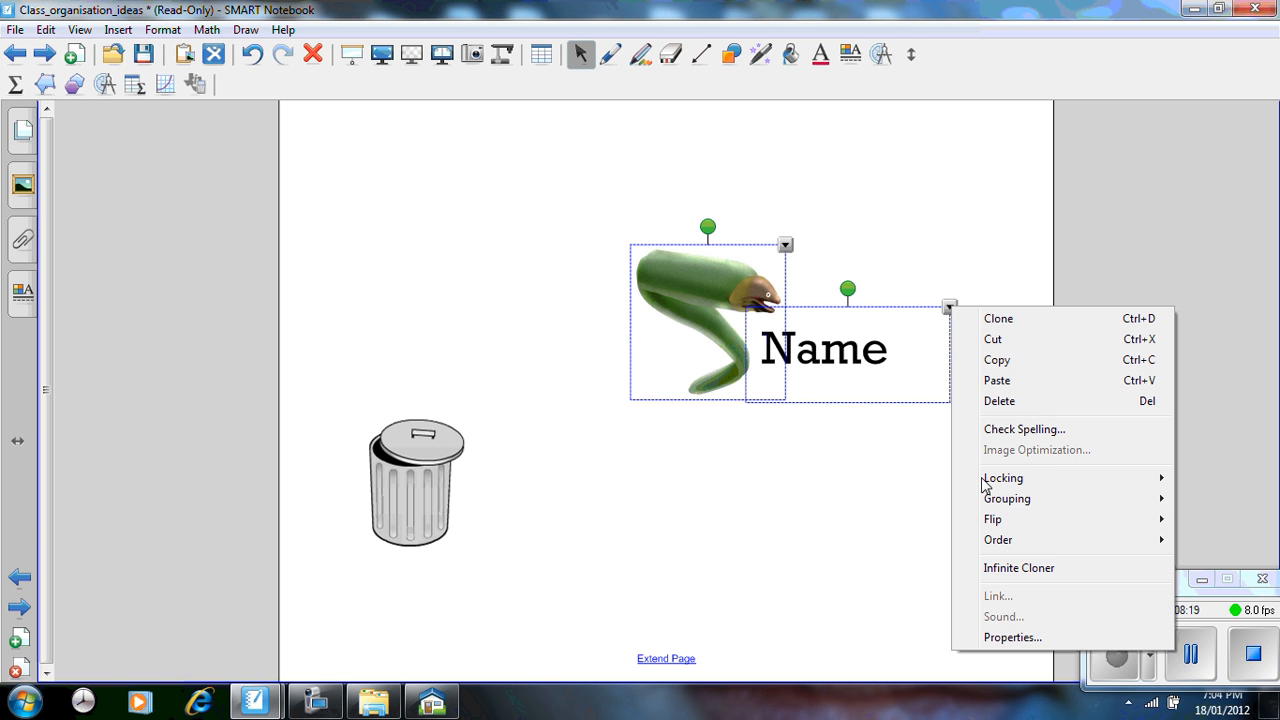
pyautogui.moveTo(993, 500)
pyautogui.click(919, 507)
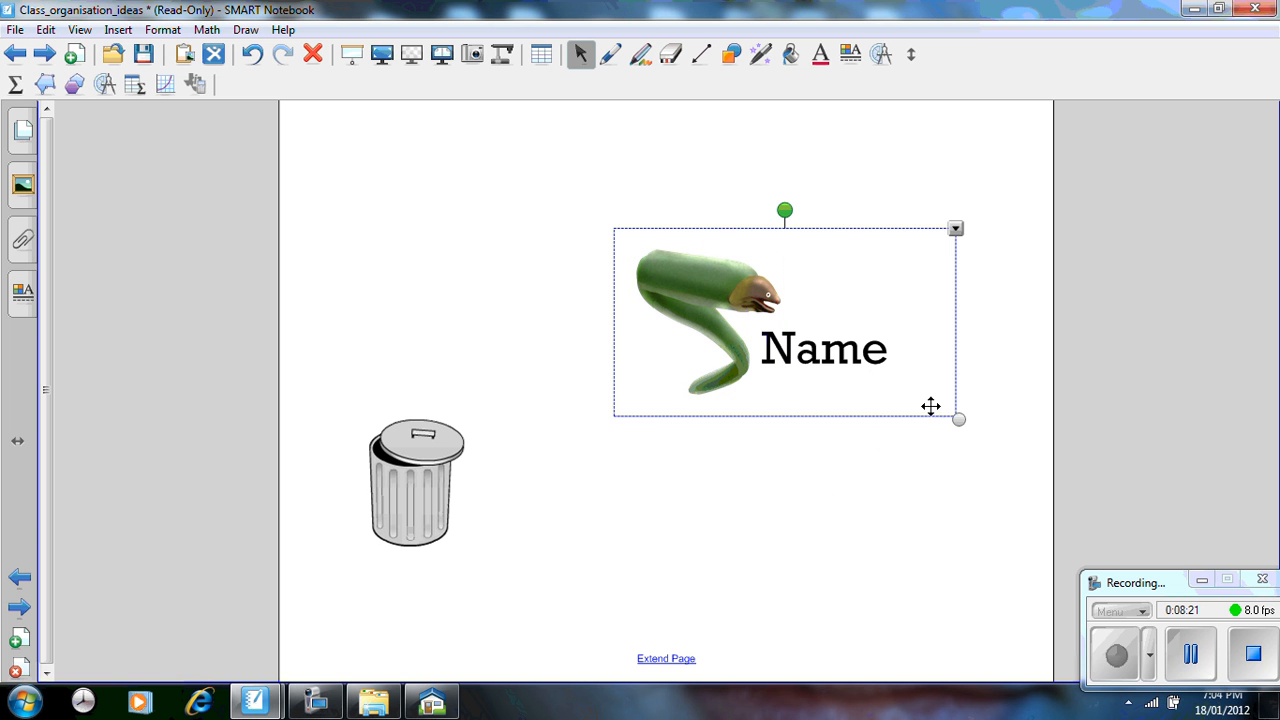
pyautogui.moveTo(929, 406); pyautogui.dragTo(931, 215)
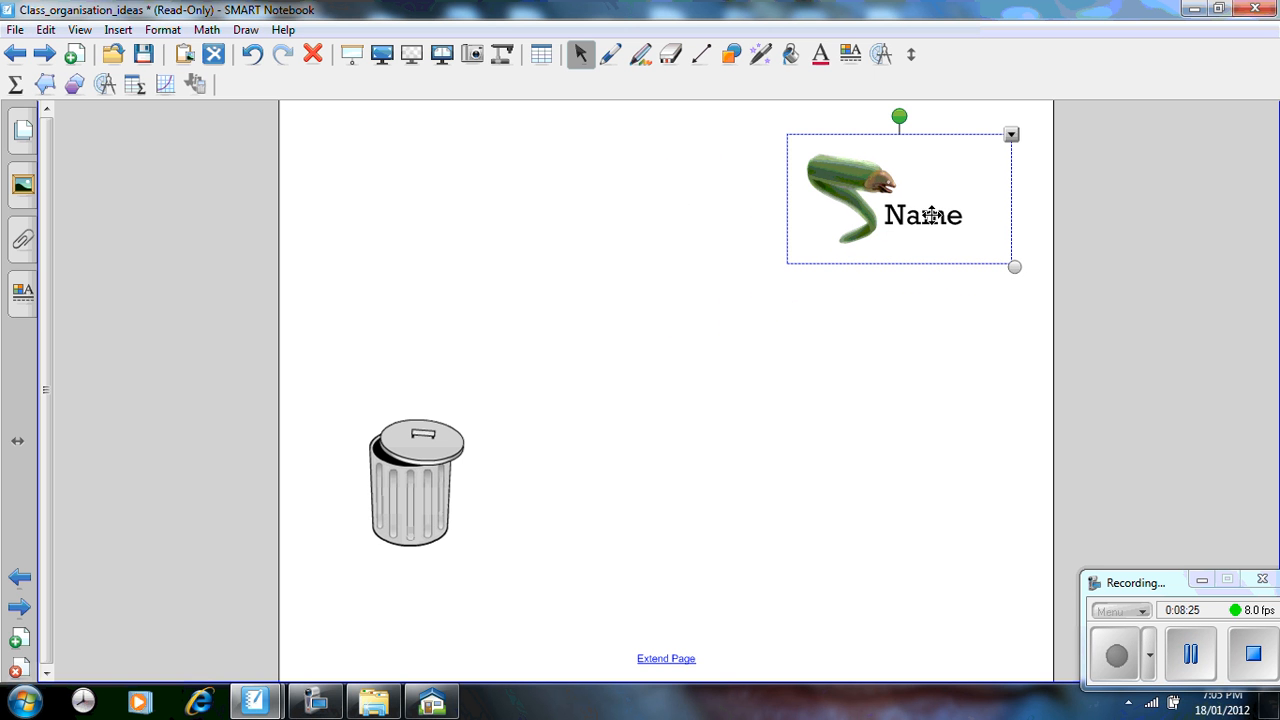
# Step: Look at the named sea creatures on page 5 again and return to page 4
pyautogui.click(23, 130)
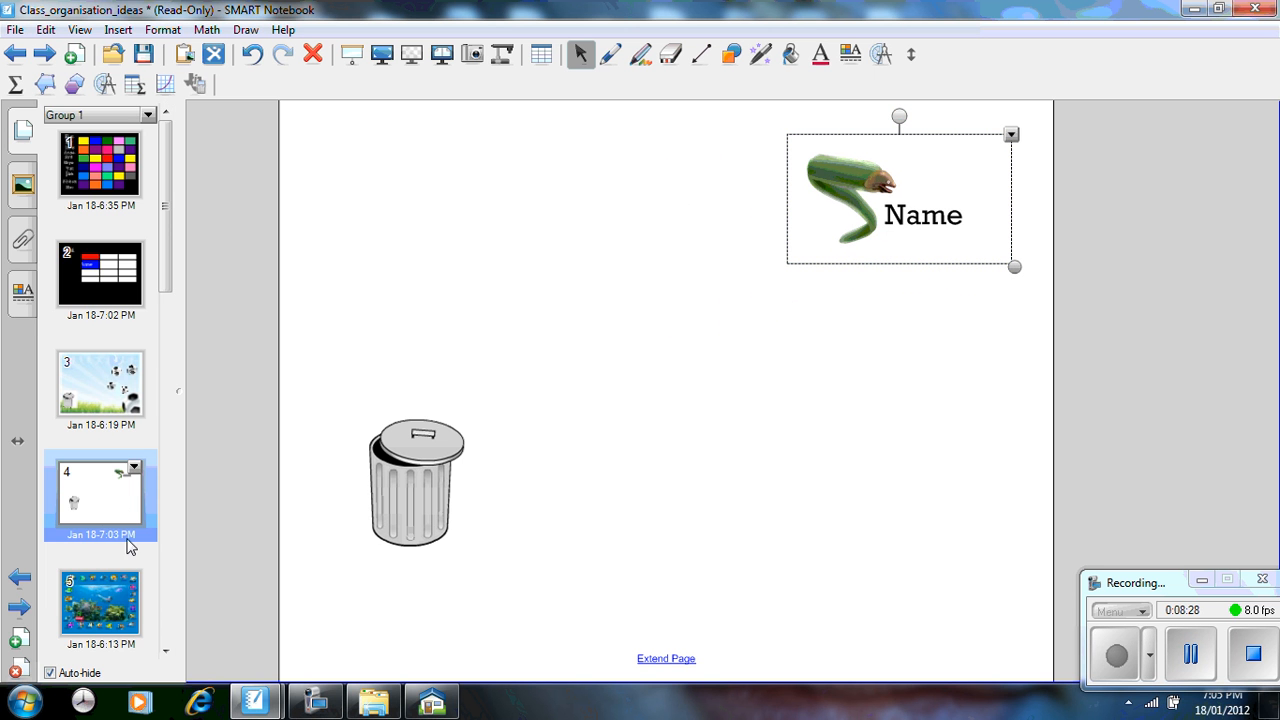
pyautogui.click(125, 615)
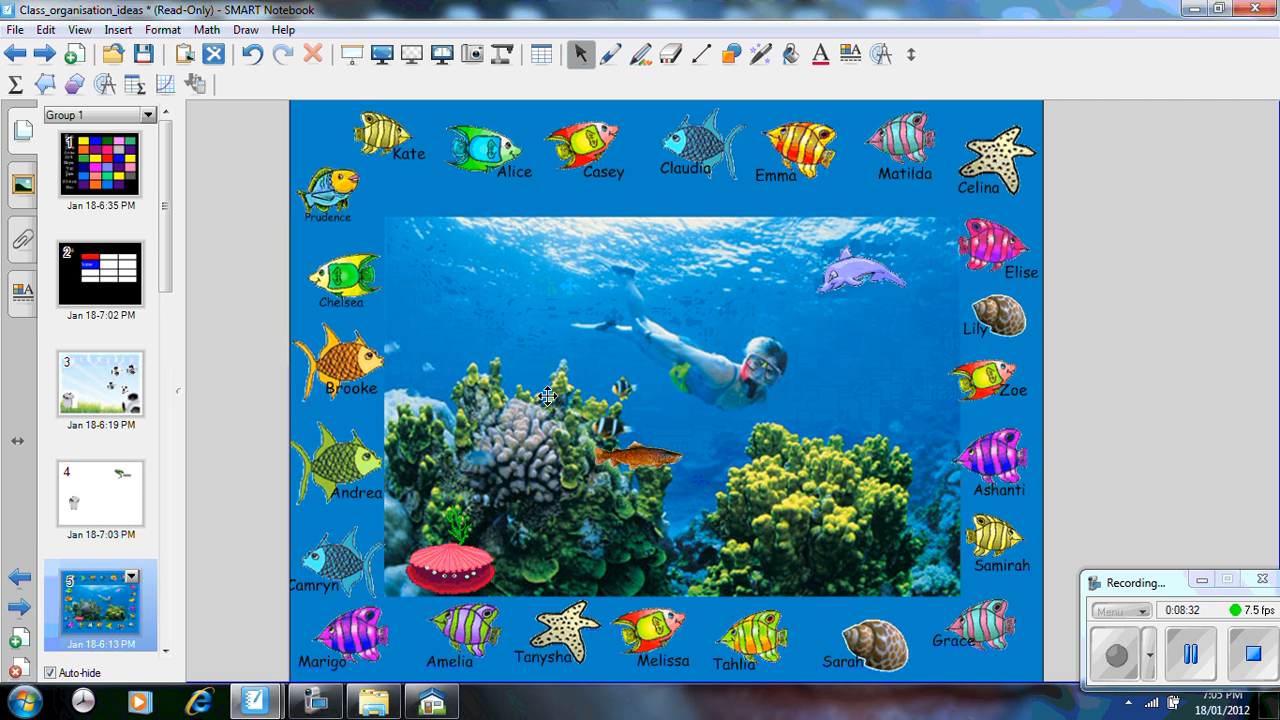
pyautogui.click(113, 505)
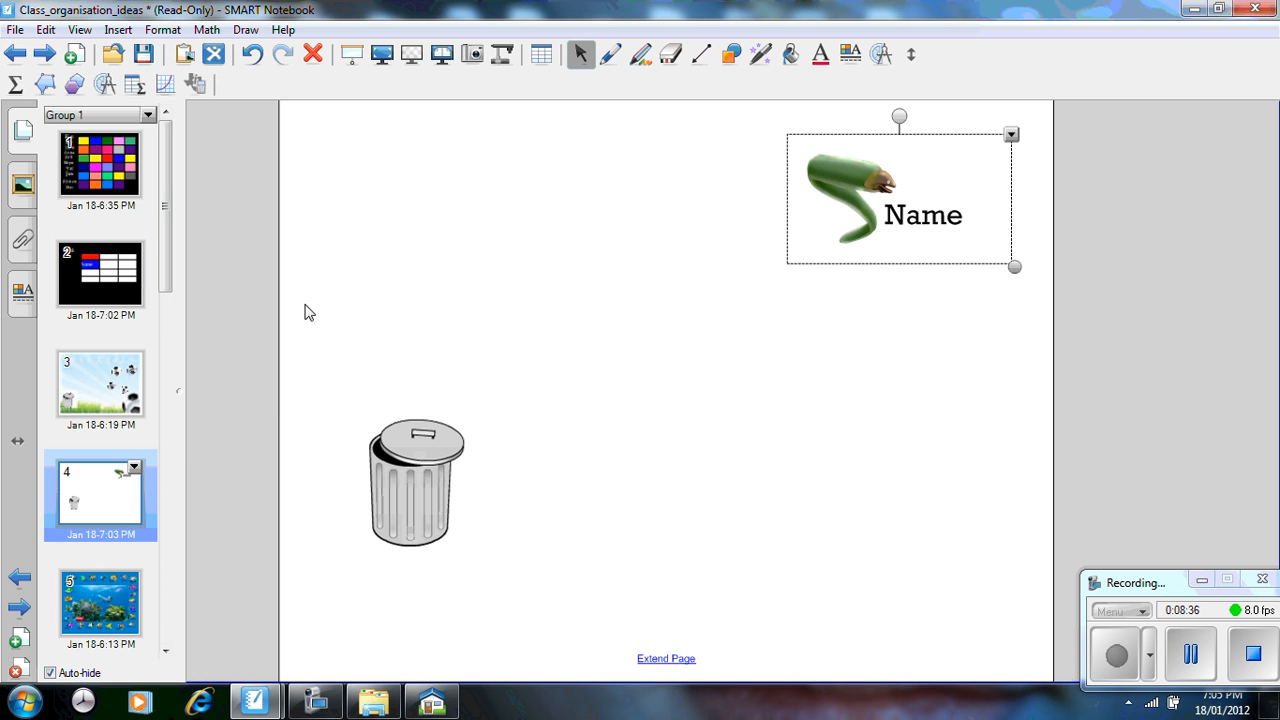
# Step: Search the gallery for "apple4" and place the green apple picture in the middle of page 4
pyautogui.click(23, 187)
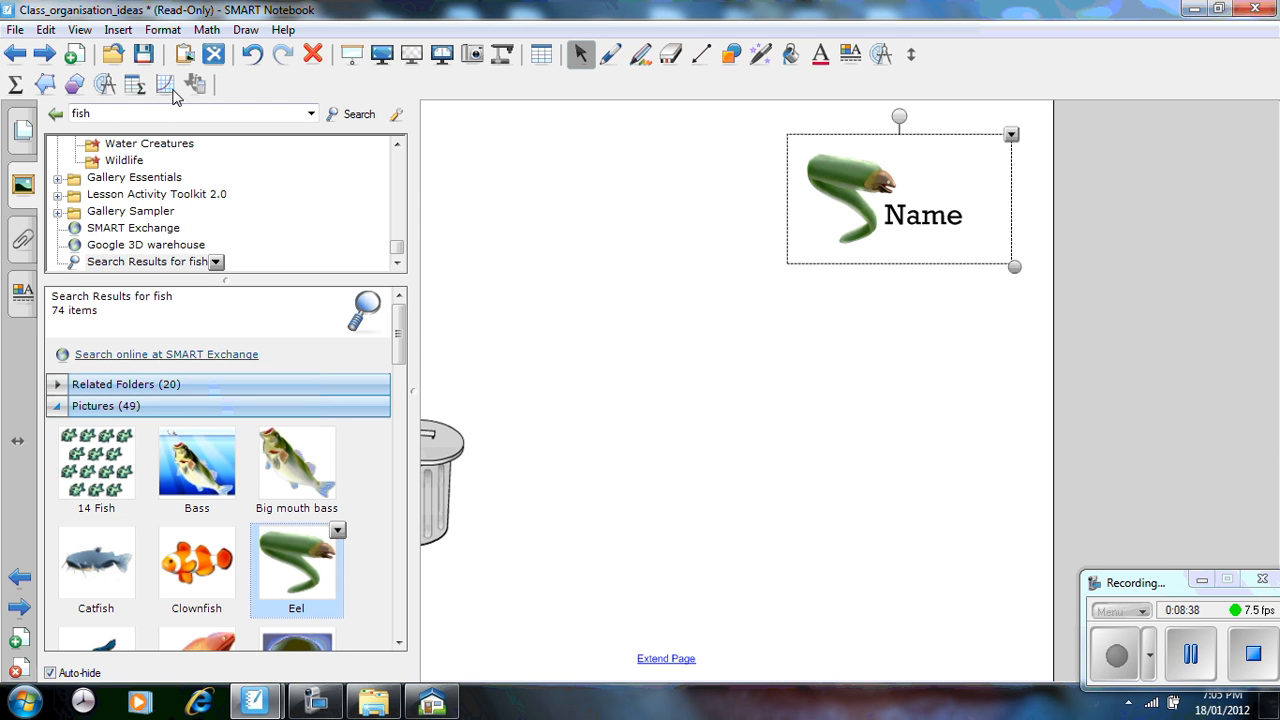
pyautogui.click(158, 119)
pyautogui.write('apple4')
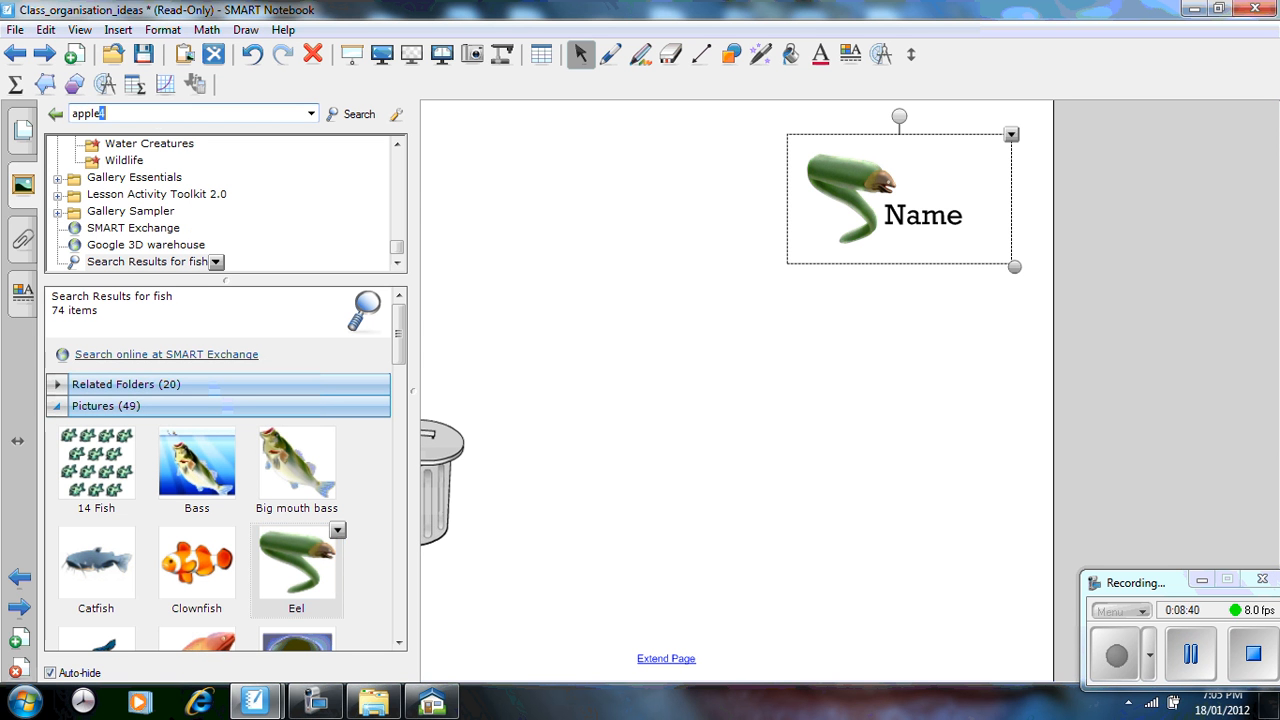
pyautogui.press('Return')
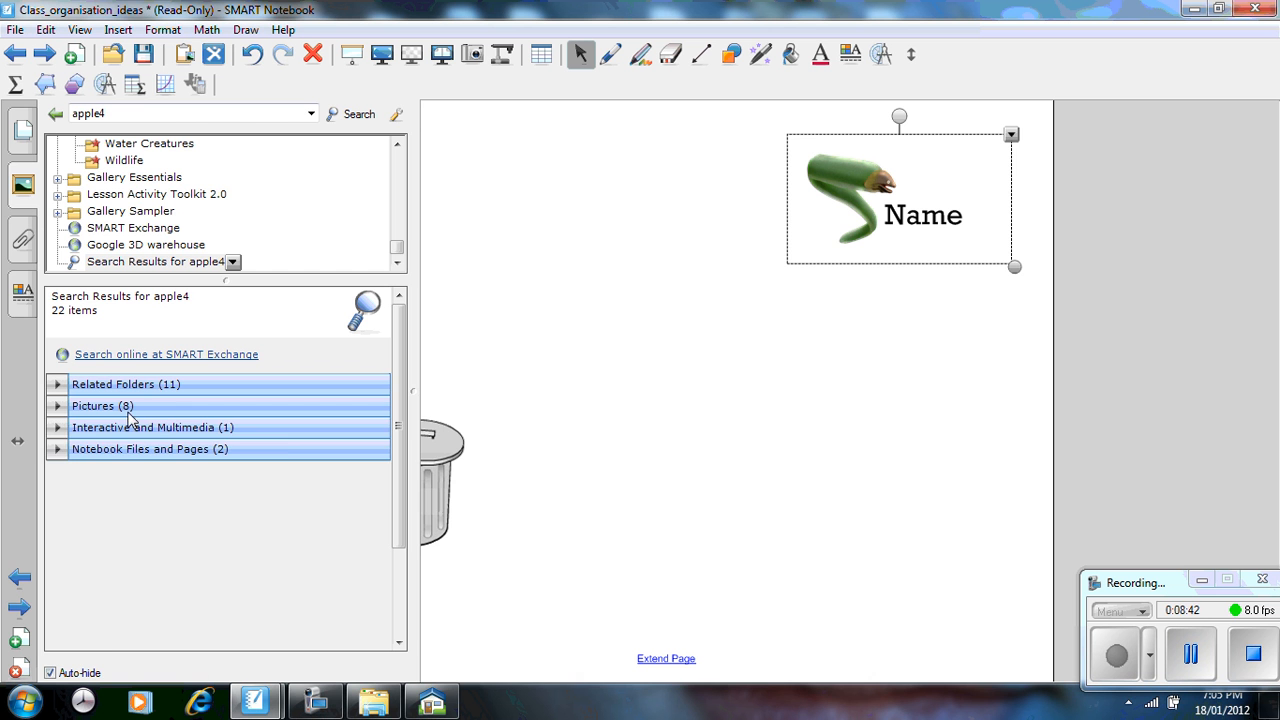
pyautogui.click(132, 406)
pyautogui.moveTo(183, 505); pyautogui.dragTo(895, 556)
pyautogui.moveTo(774, 506); pyautogui.dragTo(688, 459)
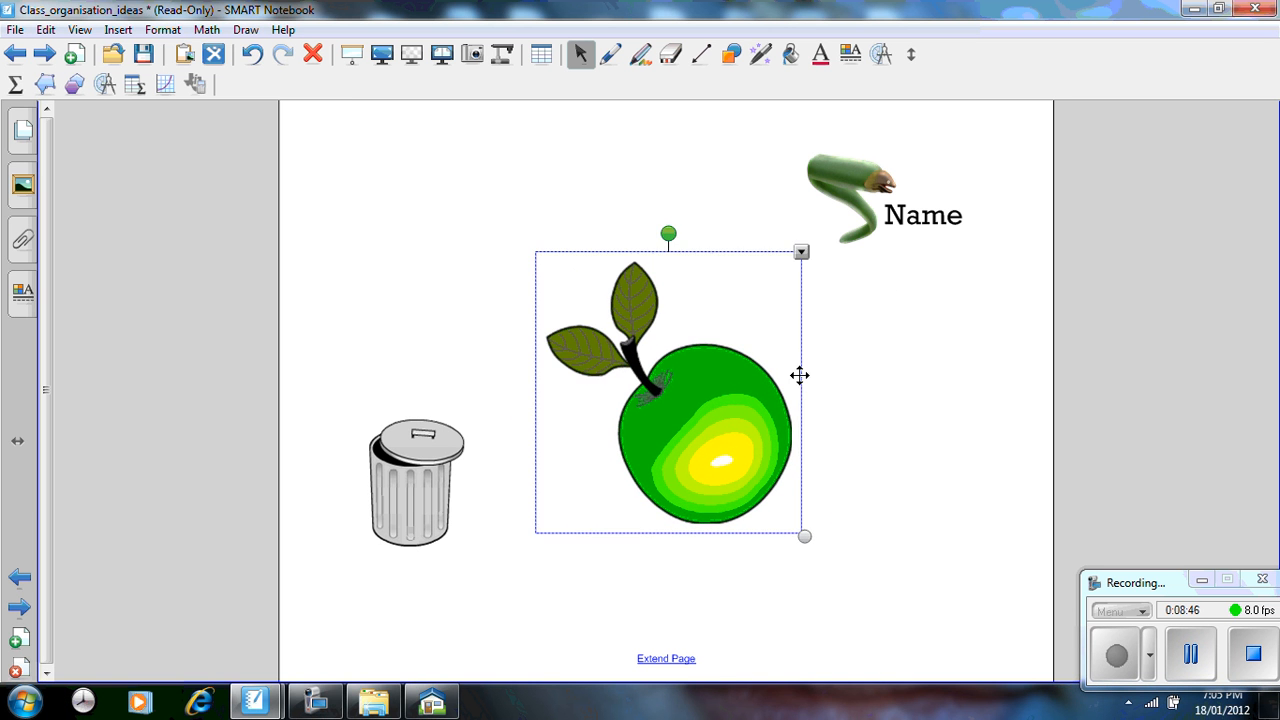
# Step: Cut the named eel group, paste it back onto the page and position it just above and right of the green apple
pyautogui.click(896, 355)
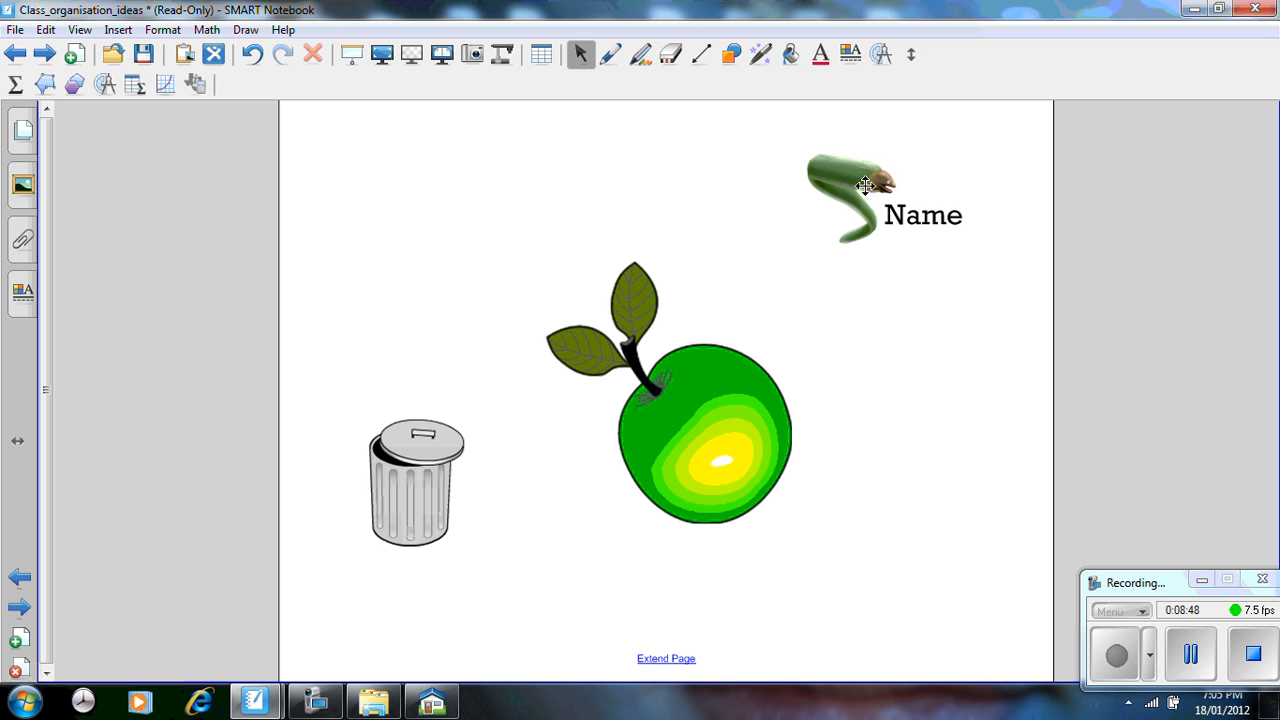
pyautogui.moveTo(865, 186); pyautogui.dragTo(803, 242)
pyautogui.rightClick(803, 242)
pyautogui.click(832, 318)
pyautogui.rightClick(823, 237)
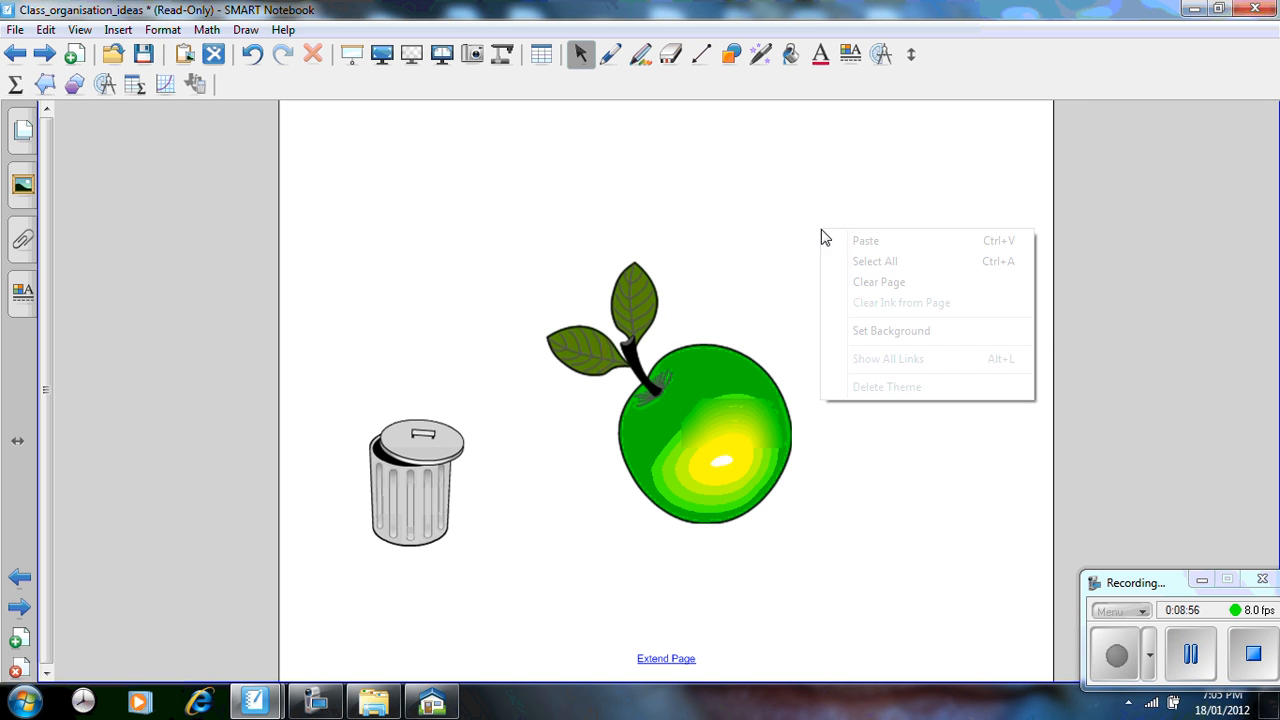
pyautogui.click(836, 240)
pyautogui.moveTo(840, 238); pyautogui.dragTo(826, 281)
pyautogui.moveTo(791, 328); pyautogui.dragTo(791, 287)
# Step: Go to page 6, the wall scene with the cat and the named mice
pyautogui.click(21, 140)
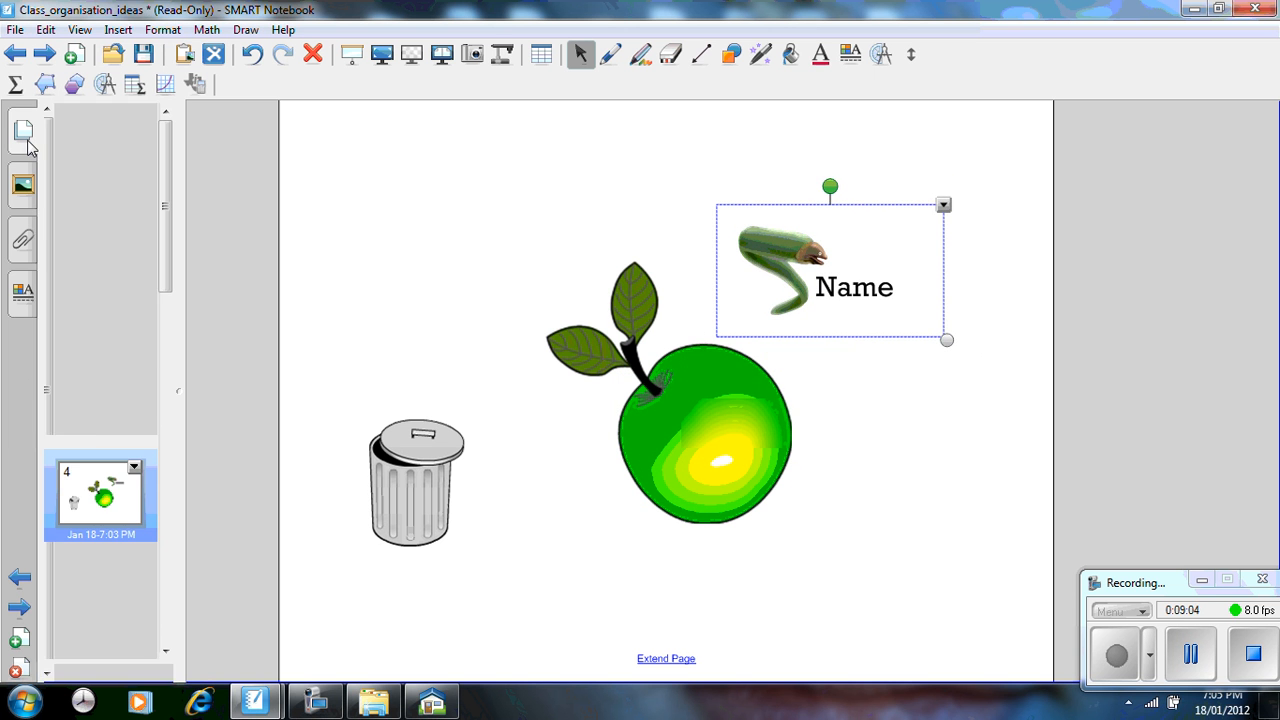
pyautogui.scroll(-2, 162, 282)
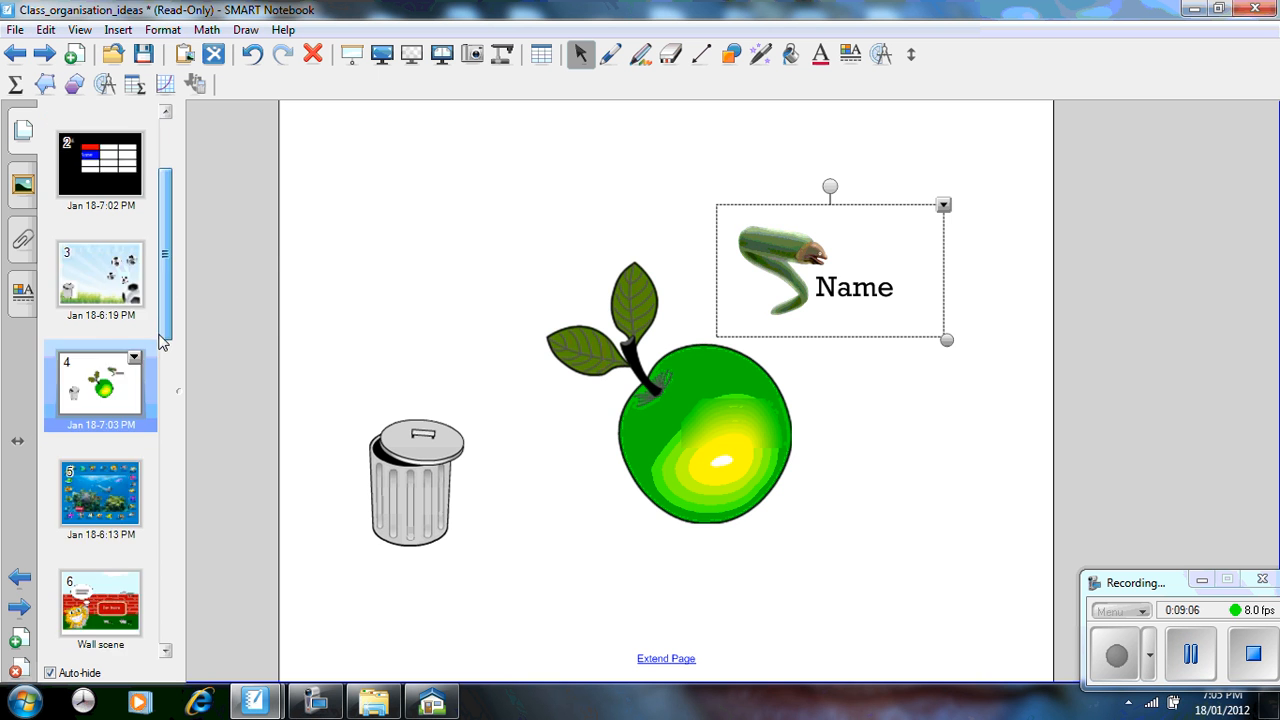
pyautogui.click(120, 490)
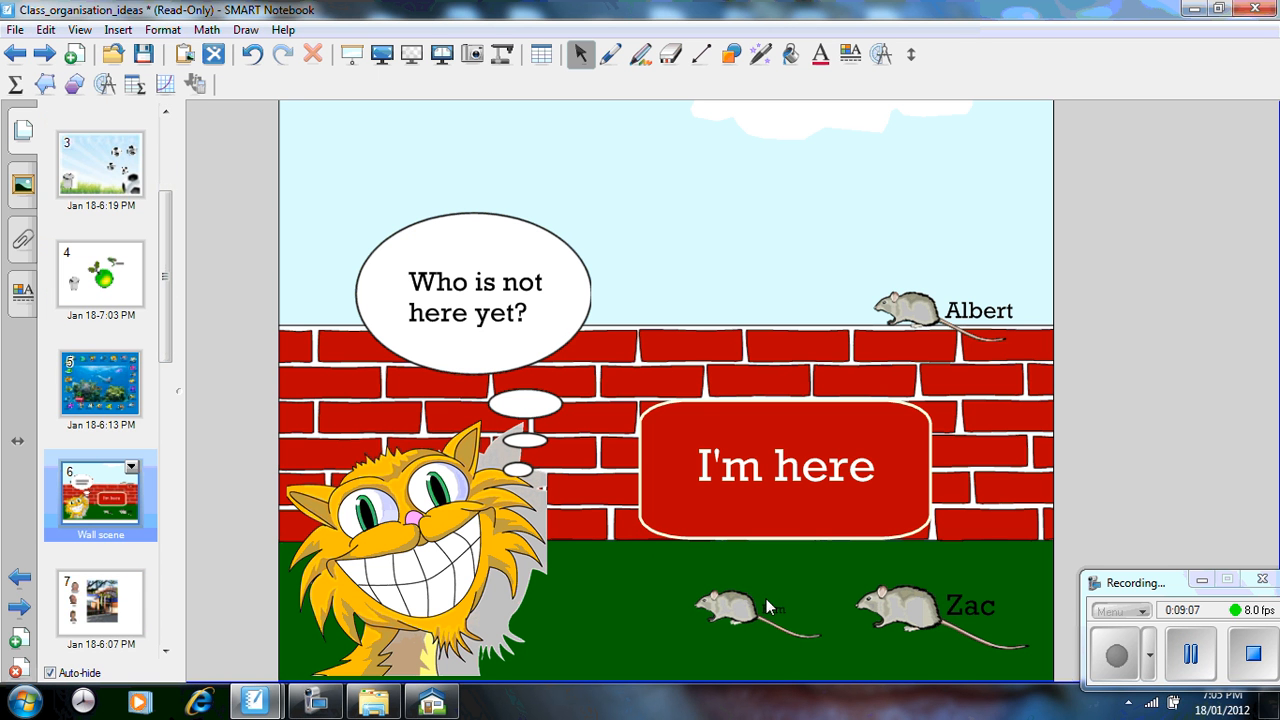
# Step: Move the smallest named mouse across the grass, closer to the cat
pyautogui.moveTo(739, 602); pyautogui.dragTo(643, 606)
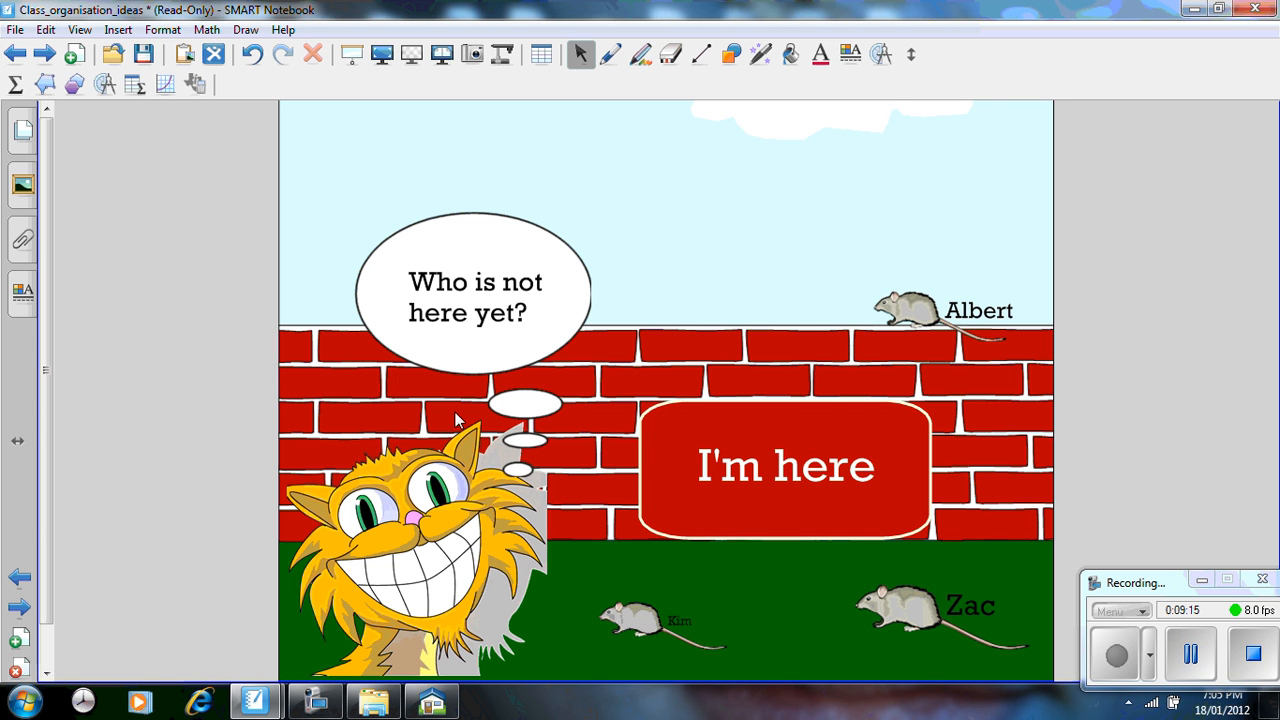
# Step: Nudge the blue named fish above the underwater picture on page 5 and return to the wall scene on page 6
pyautogui.click(18, 132)
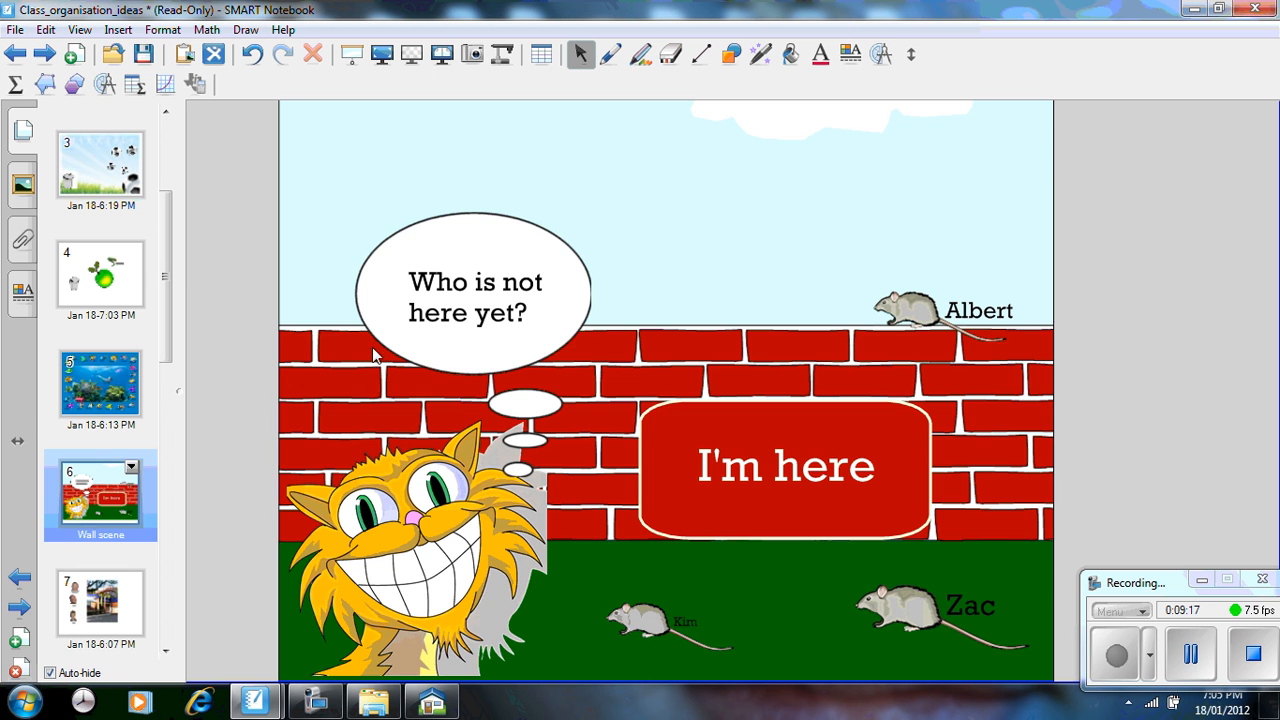
pyautogui.click(120, 392)
pyautogui.moveTo(705, 147); pyautogui.dragTo(682, 160)
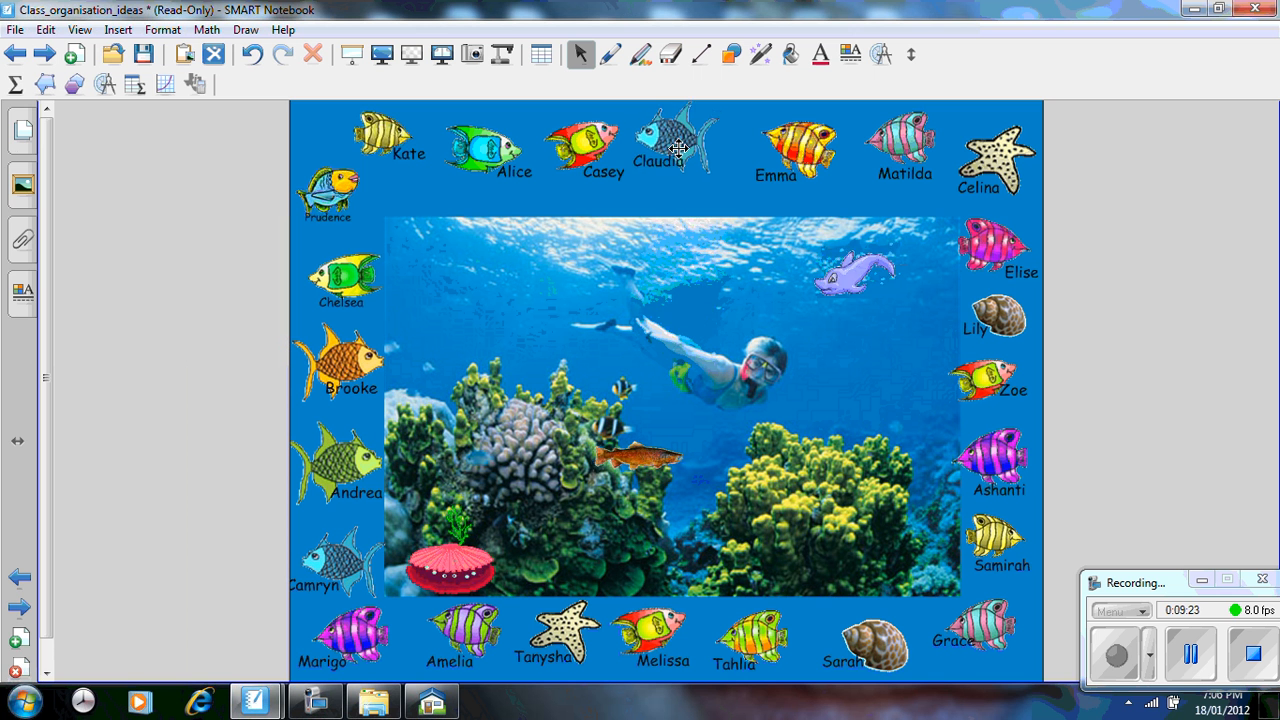
pyautogui.click(22, 130)
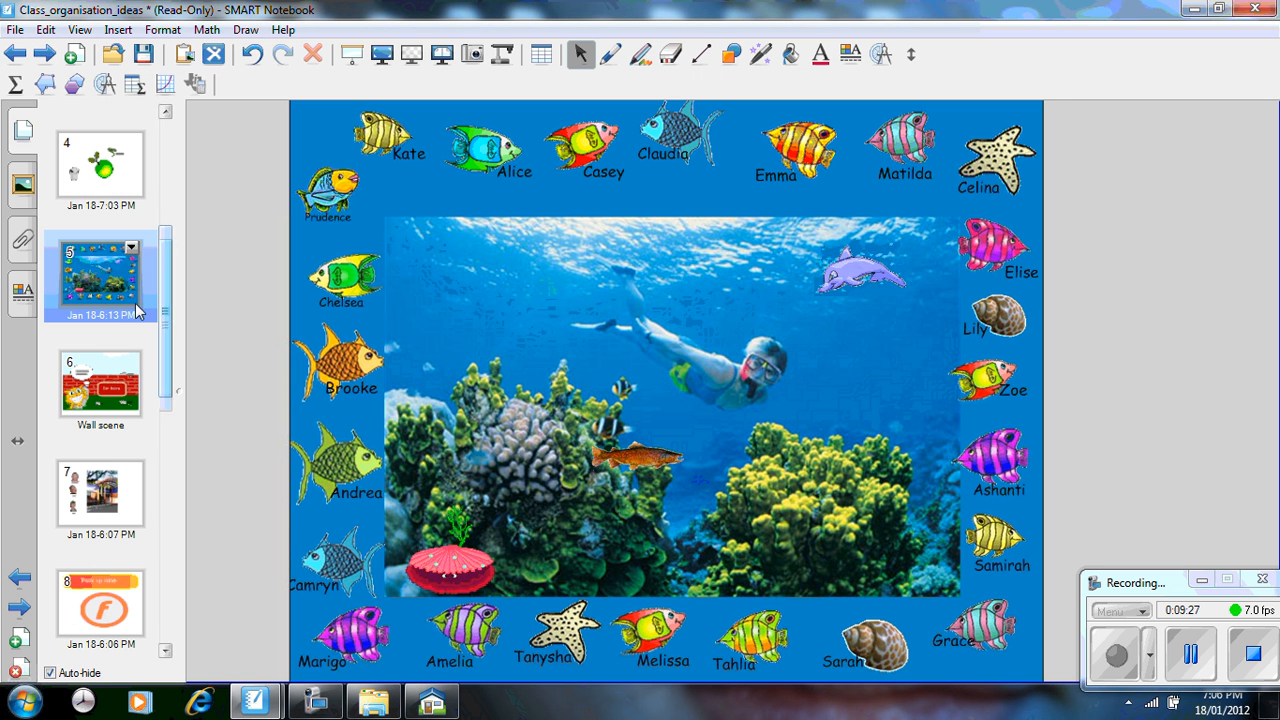
pyautogui.click(115, 362)
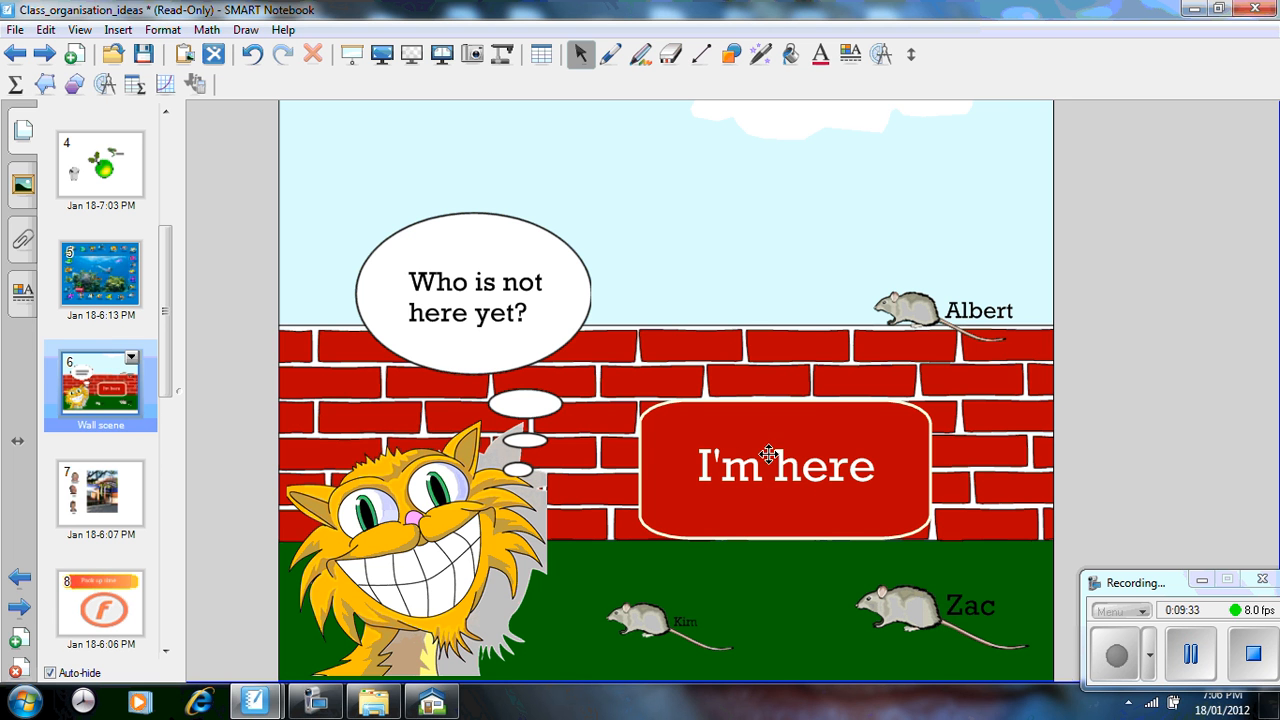
# Step: Move the "I'm here" sign up into the sky and draw a rounded rectangle in its former place on the wall
pyautogui.moveTo(769, 454); pyautogui.dragTo(735, 174)
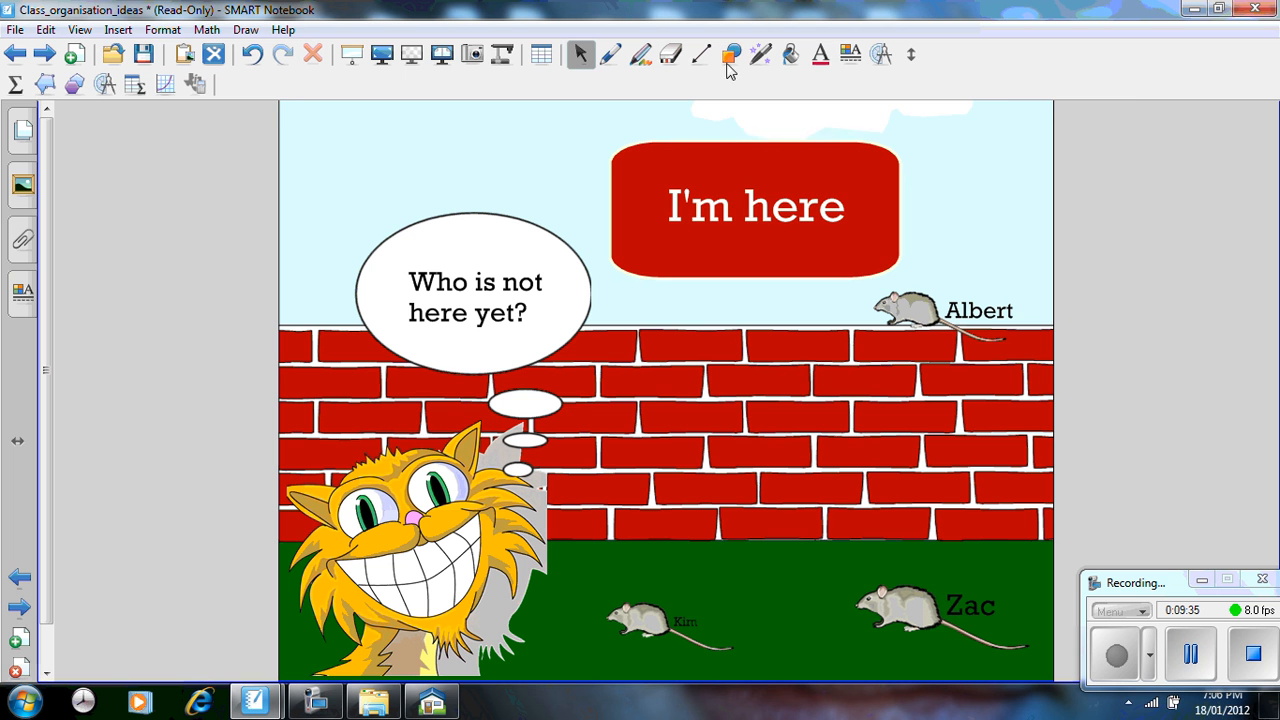
pyautogui.click(731, 54)
pyautogui.click(334, 118)
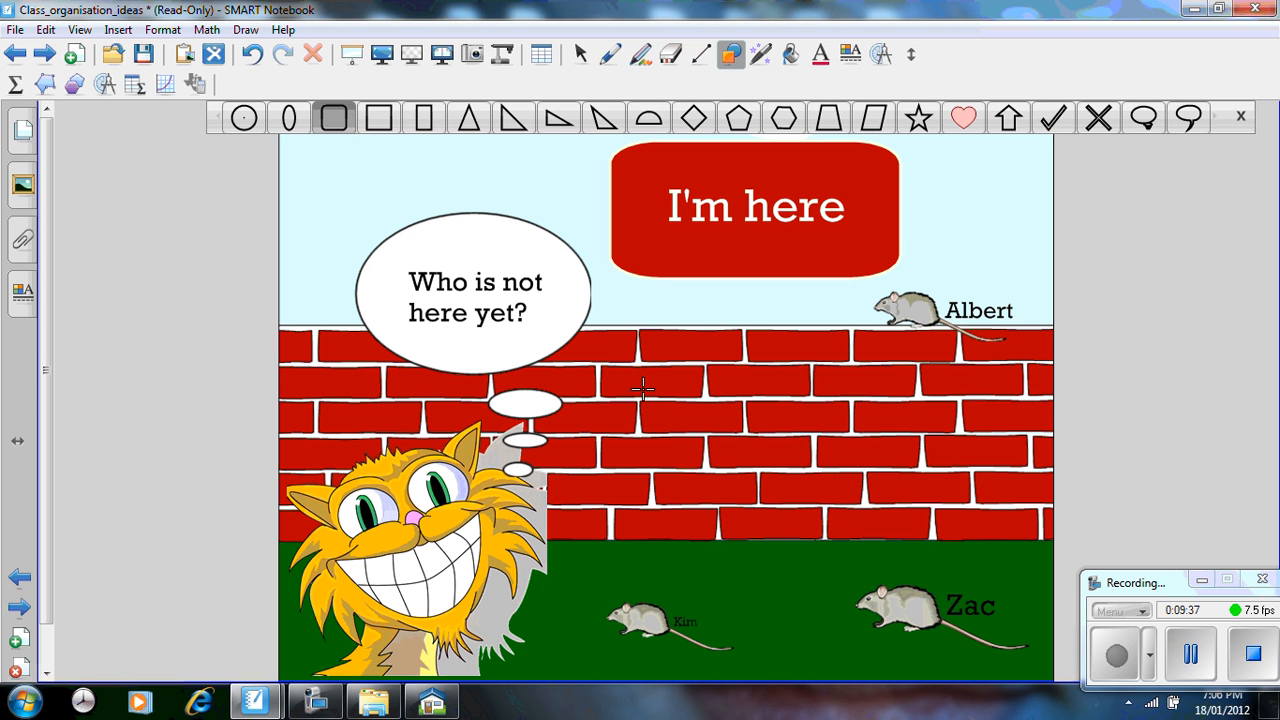
pyautogui.moveTo(633, 397)
pyautogui.mouseDown()
pyautogui.moveTo(860, 550)
pyautogui.moveTo(924, 548)
pyautogui.moveTo(921, 537)
pyautogui.mouseUp()
pyautogui.click(580, 54)
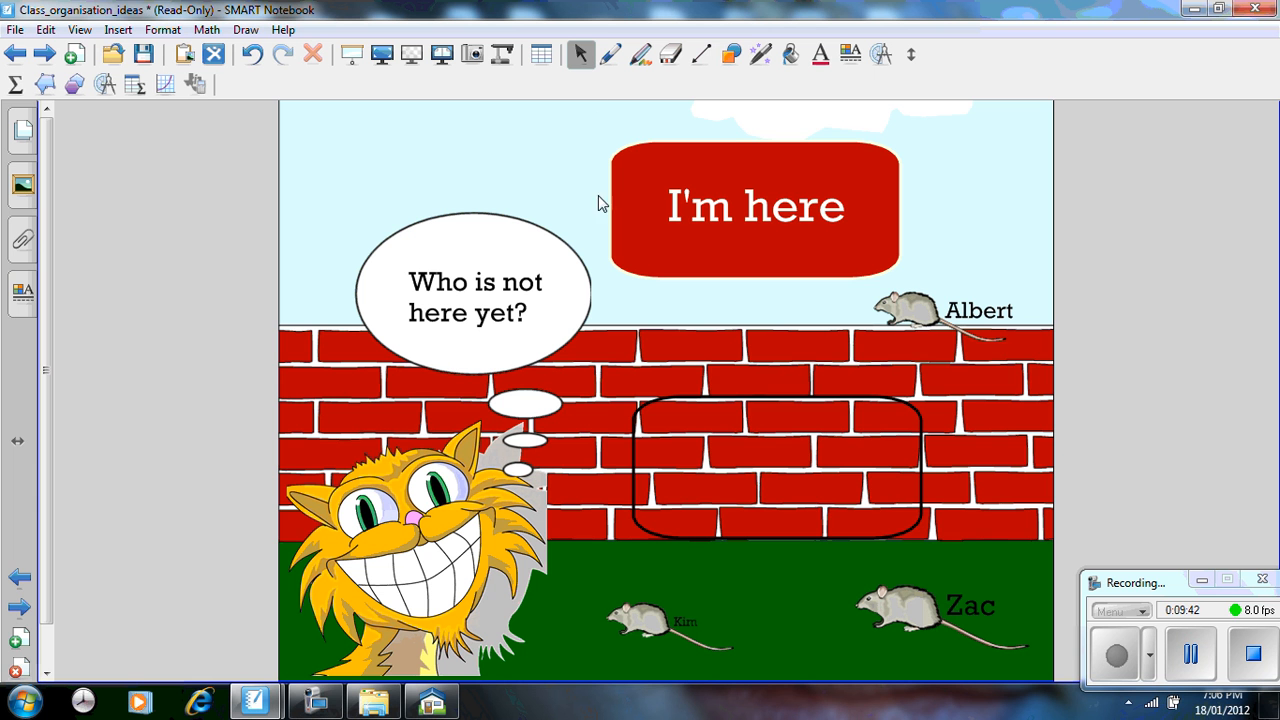
# Step: Give the new rounded rectangle a solid fill in the red colour sampled from the wall's bricks
pyautogui.rightClick(698, 395)
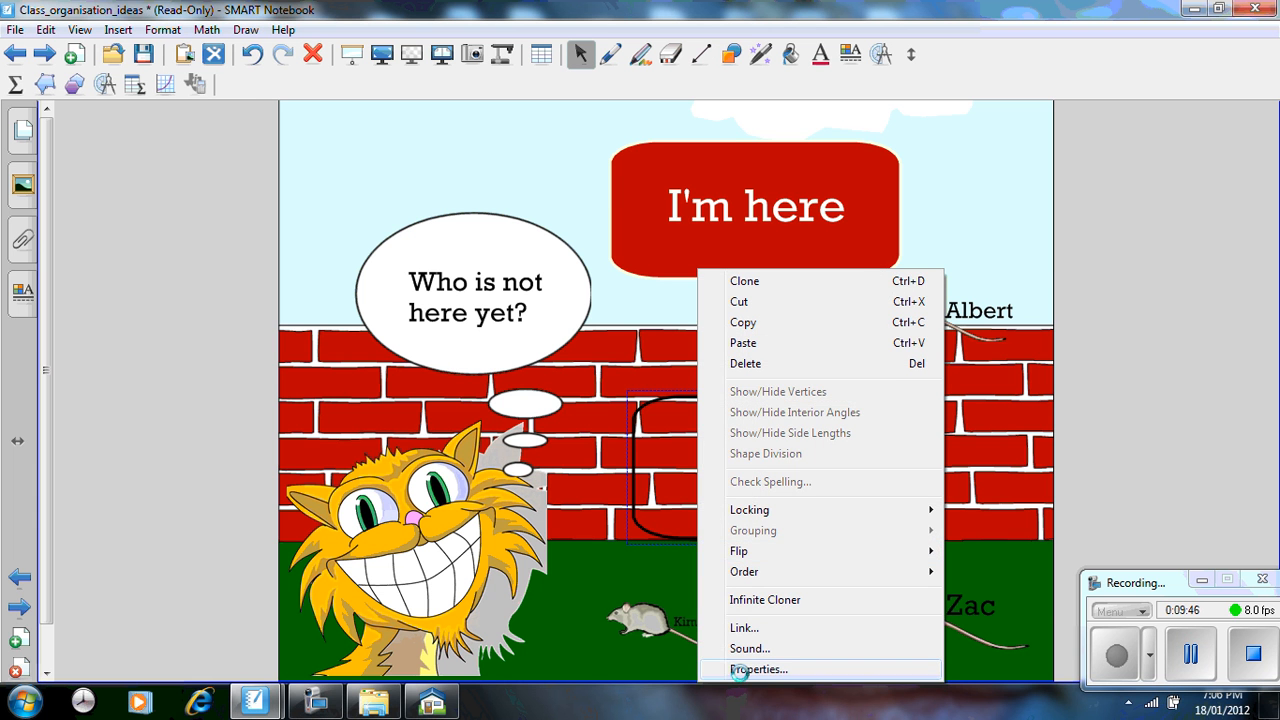
pyautogui.click(740, 669)
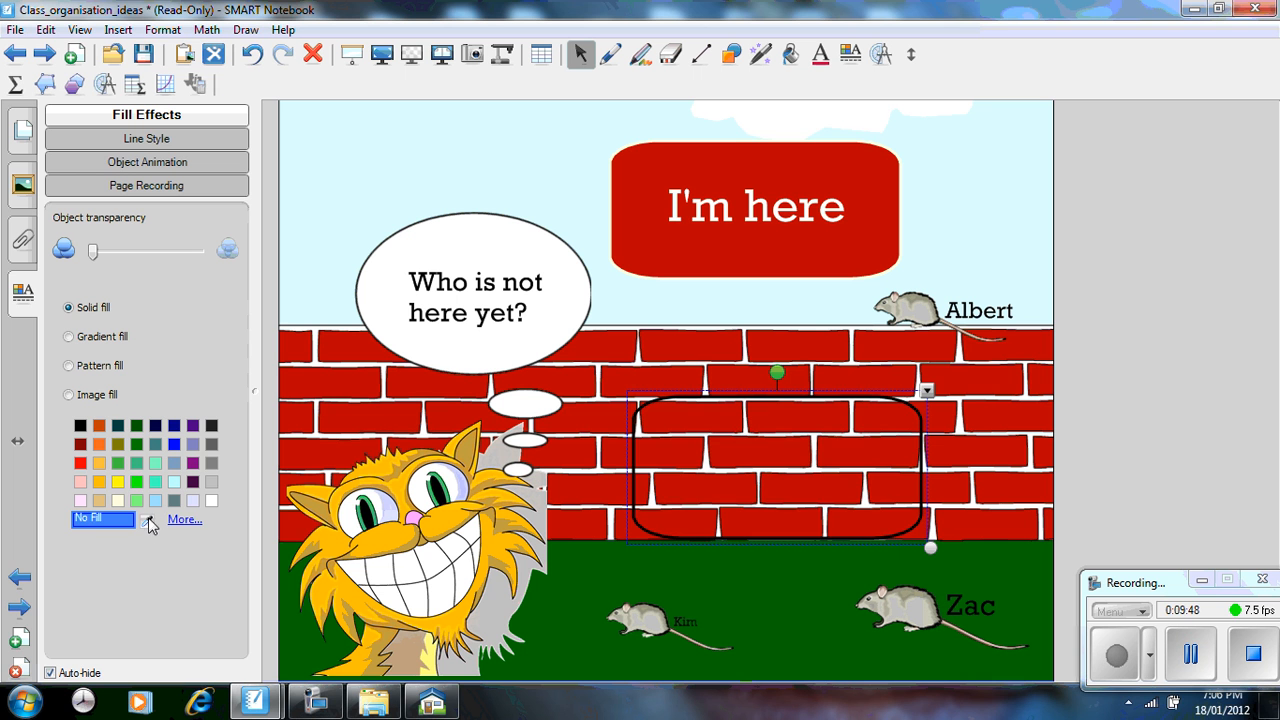
pyautogui.click(211, 500)
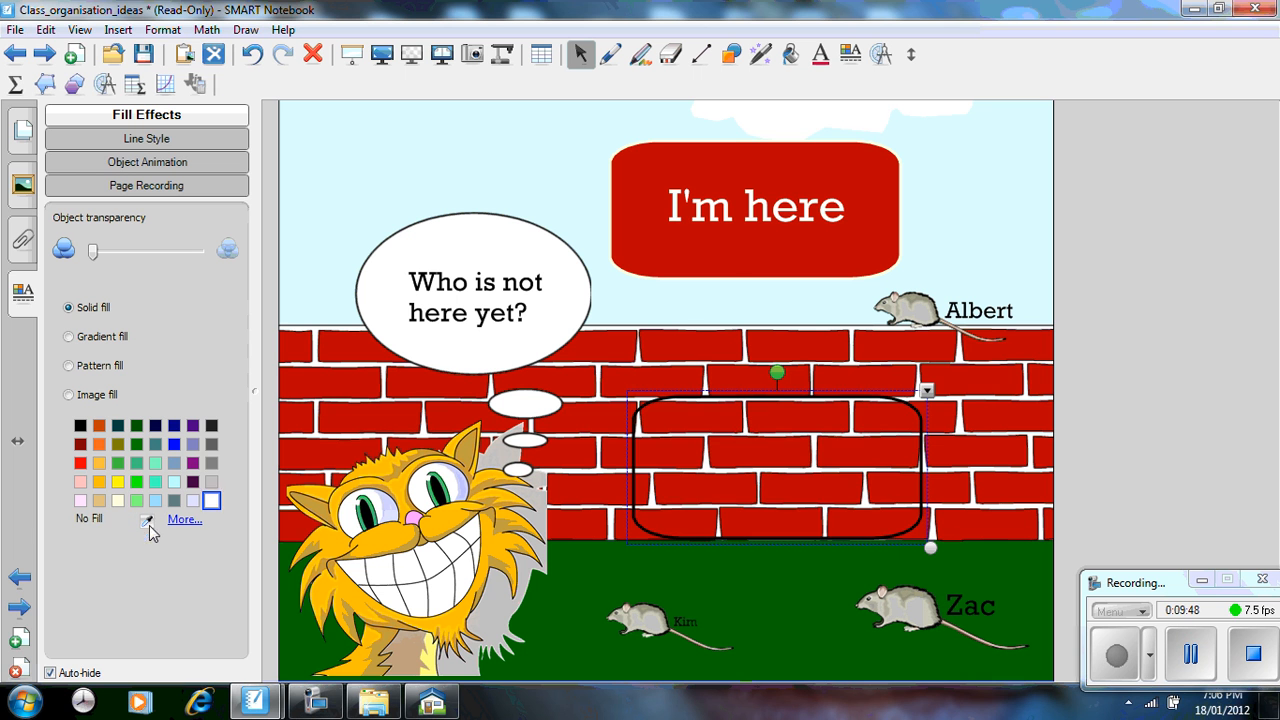
pyautogui.click(578, 418)
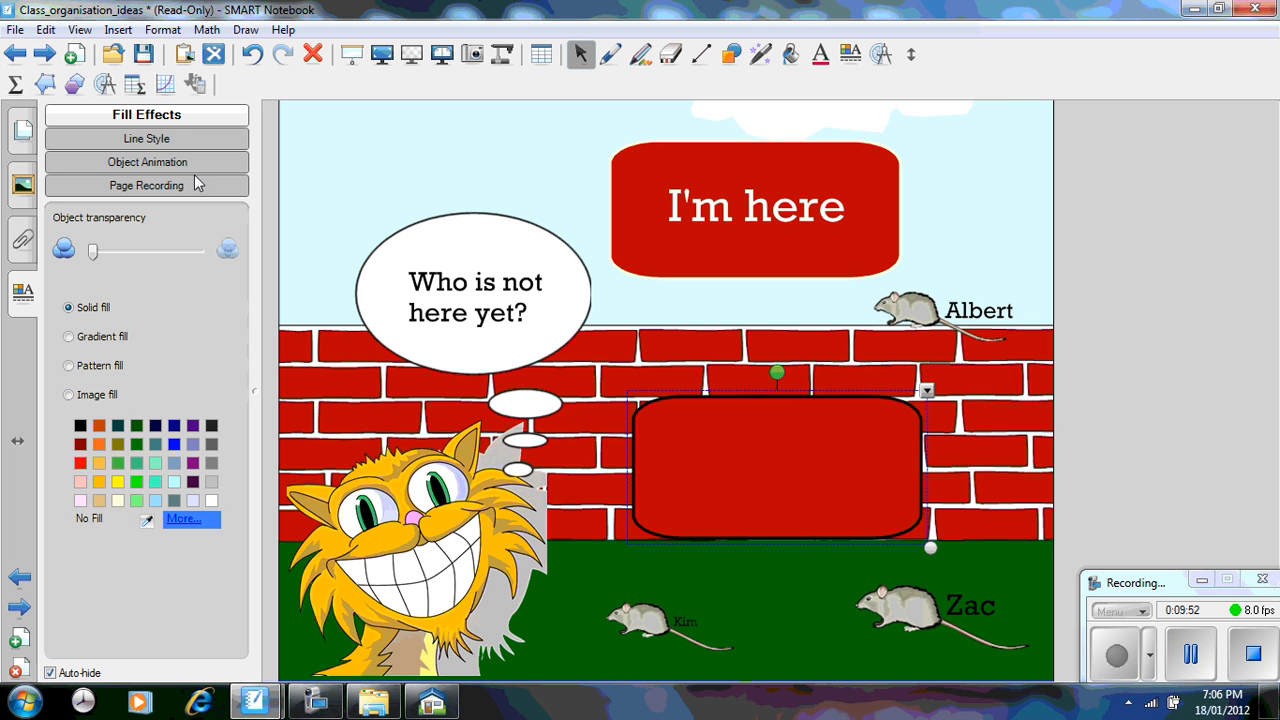
# Step: Set the rounded rectangle's outline to white and shift the shape slightly left on the wall
pyautogui.click(200, 140)
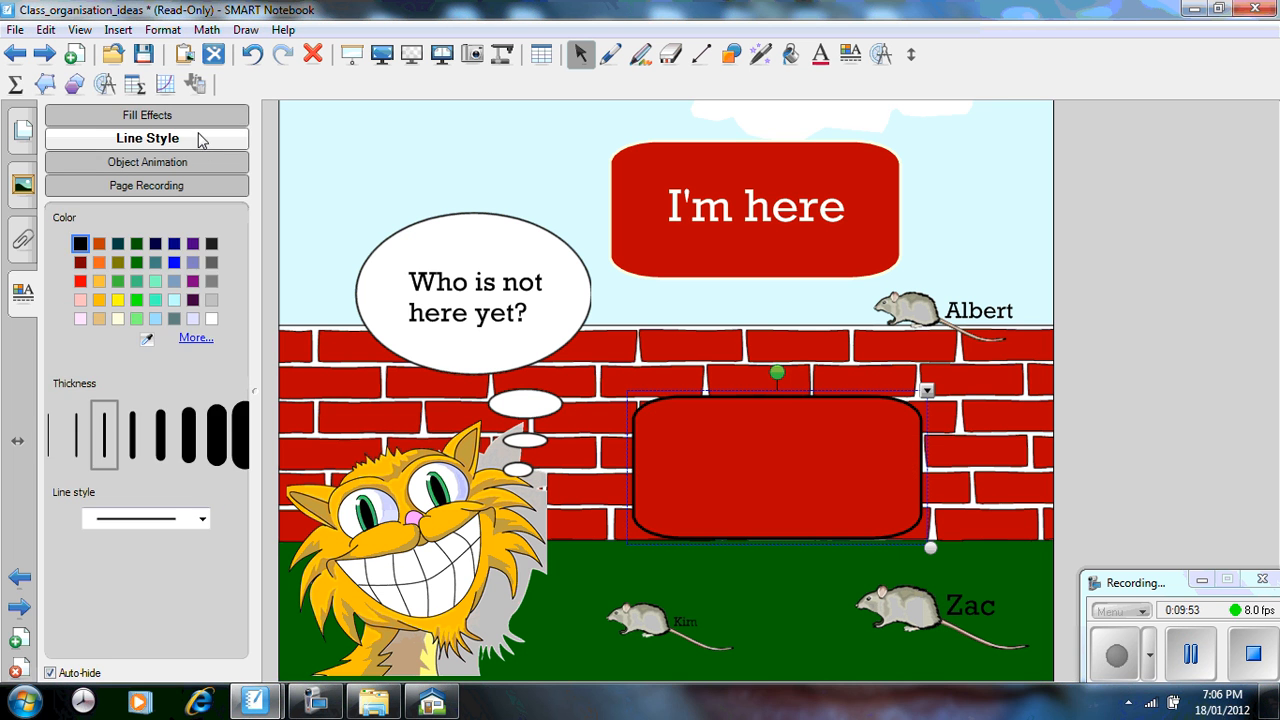
pyautogui.click(211, 318)
pyautogui.moveTo(732, 447); pyautogui.dragTo(704, 472)
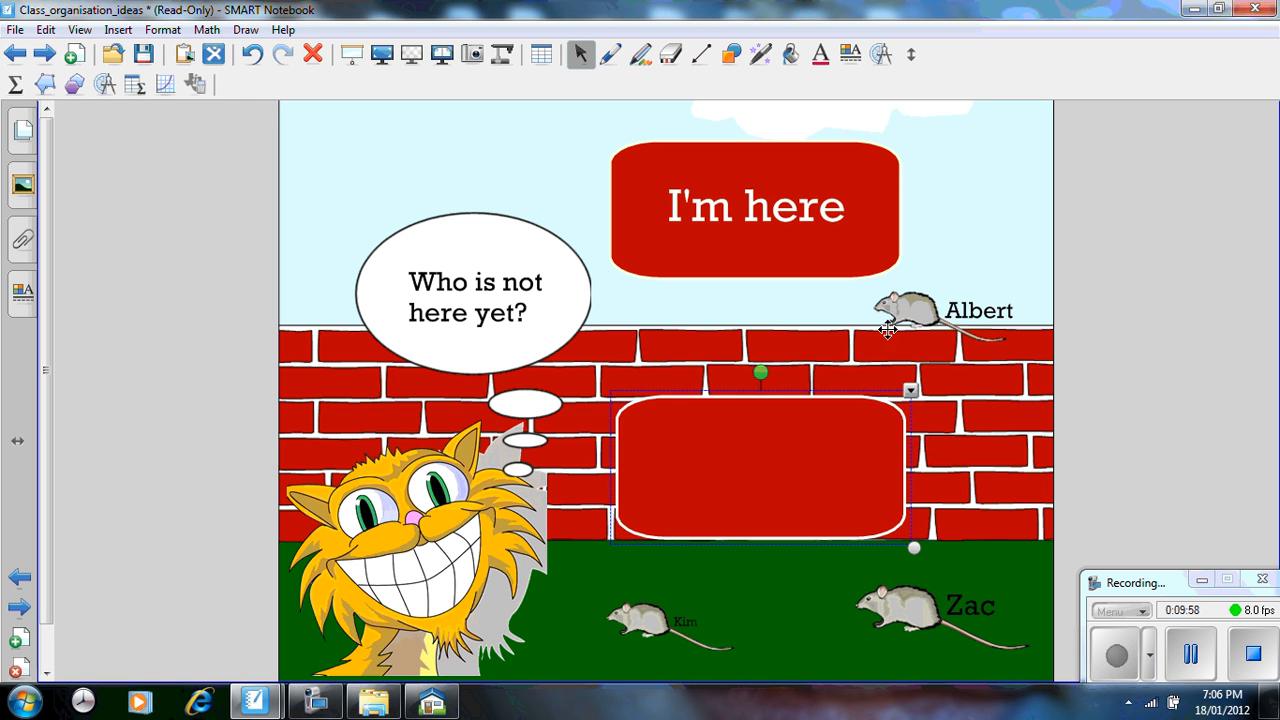
# Step: Lower the named mouse on top of the wall slightly and go to page 8, the Pack up time page
pyautogui.moveTo(887, 330)
pyautogui.mouseDown()
pyautogui.moveTo(737, 451)
pyautogui.moveTo(931, 300)
pyautogui.moveTo(743, 421)
pyautogui.moveTo(895, 326)
pyautogui.mouseUp()
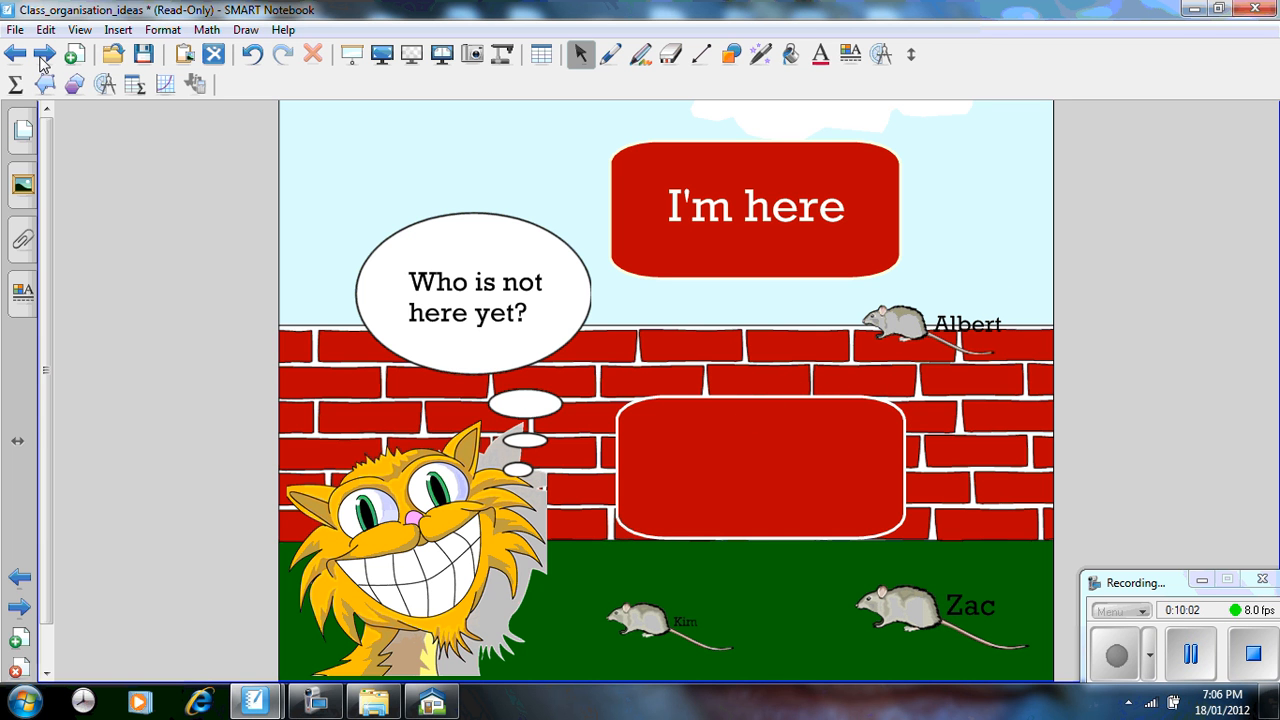
pyautogui.click(18, 128)
pyautogui.moveTo(165, 360); pyautogui.dragTo(165, 442)
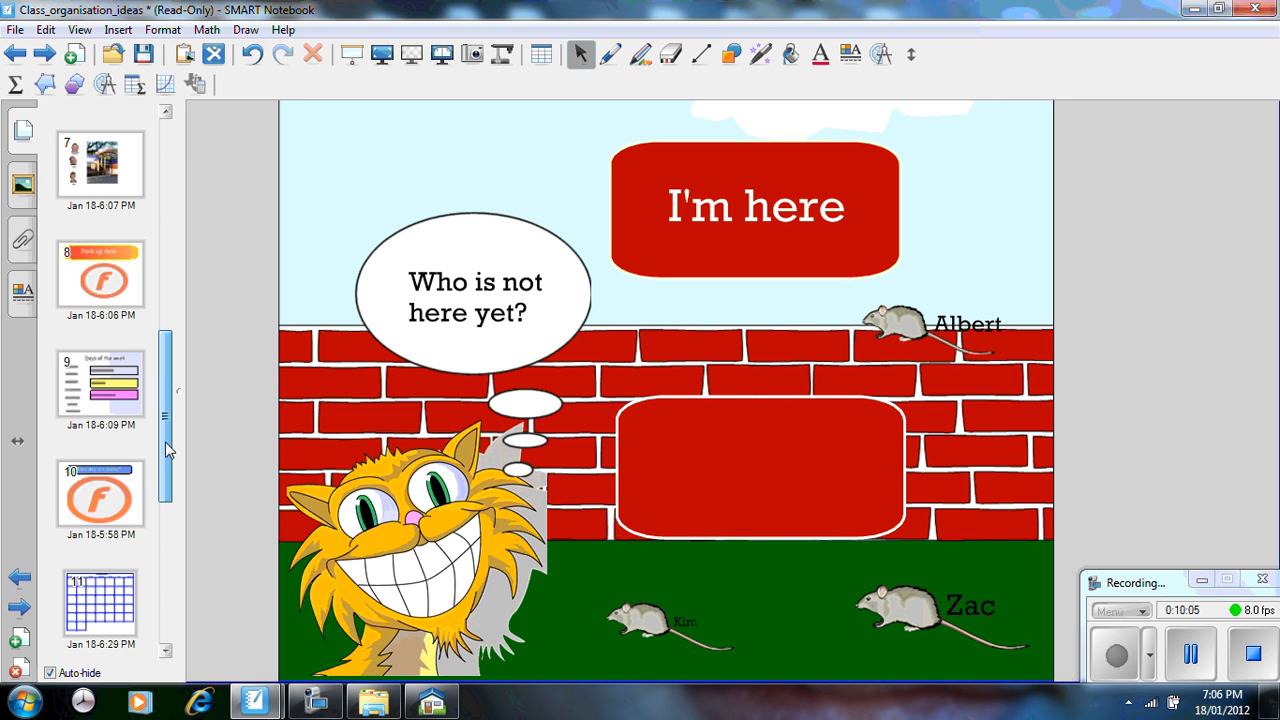
pyautogui.click(120, 314)
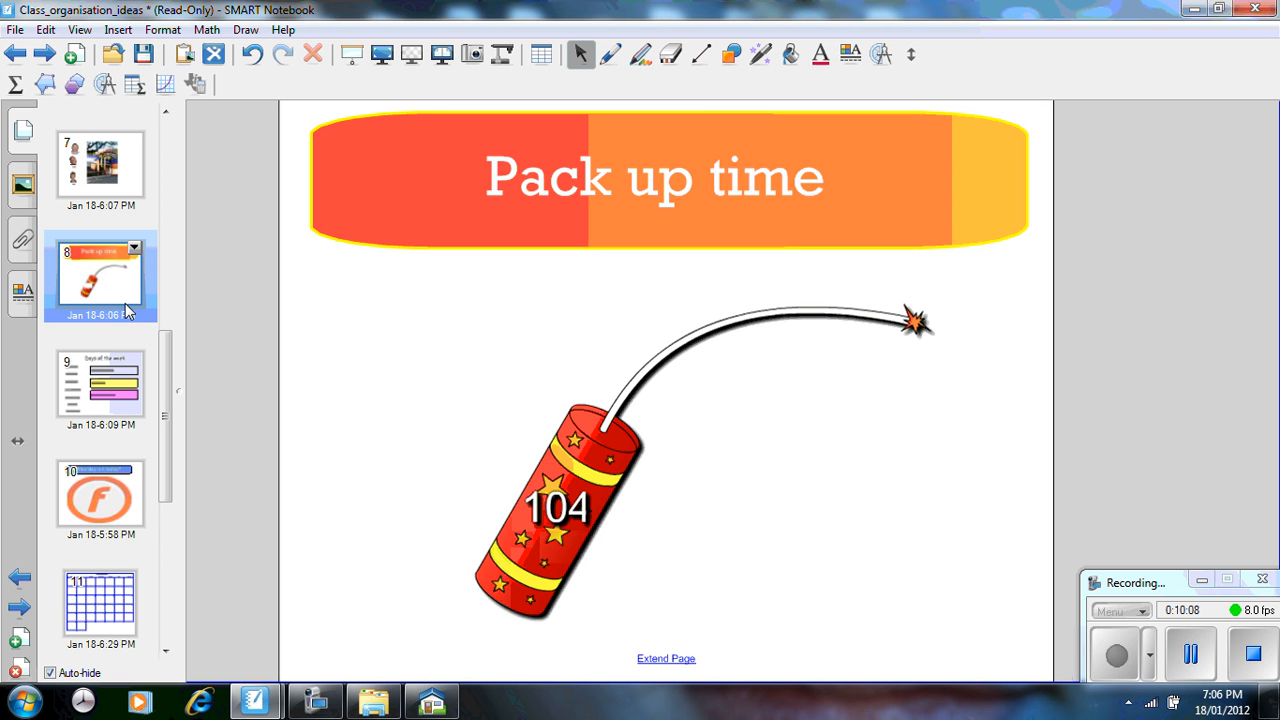
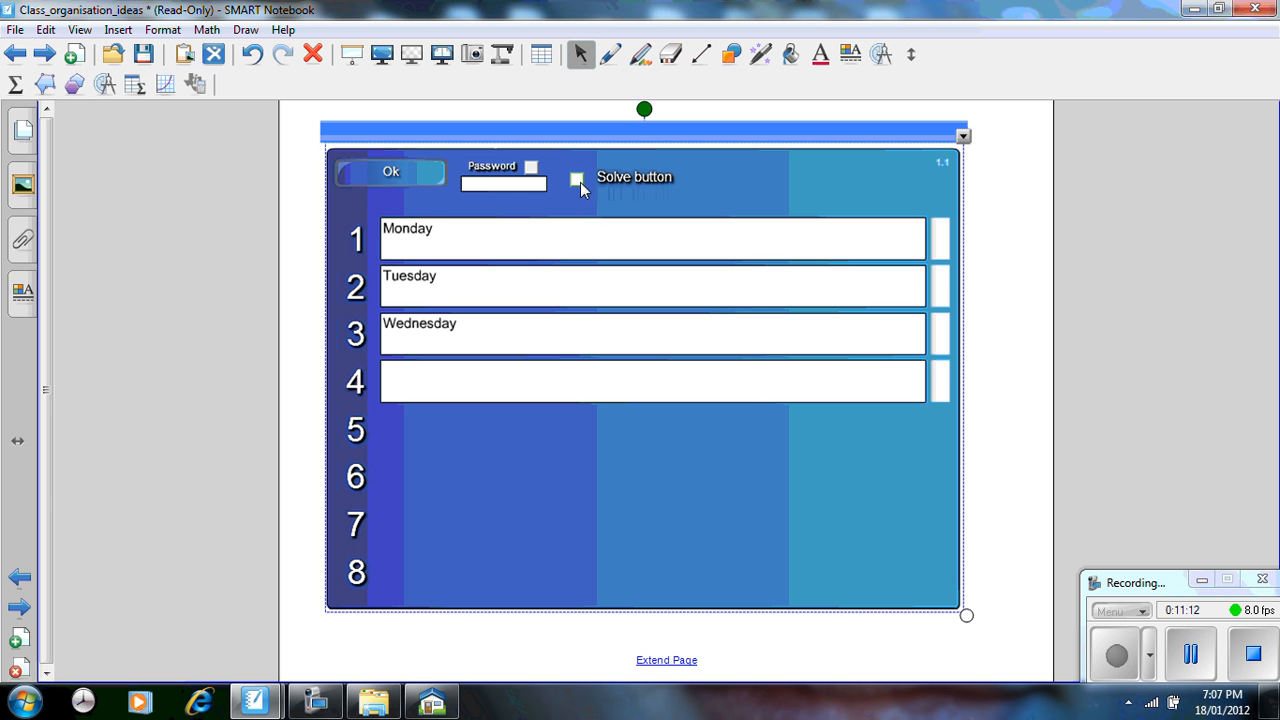
# Step: Accept the sentence arrange entries, shuffle them with Reset and put Tuesday back above Wednesday
pyautogui.click(440, 175)
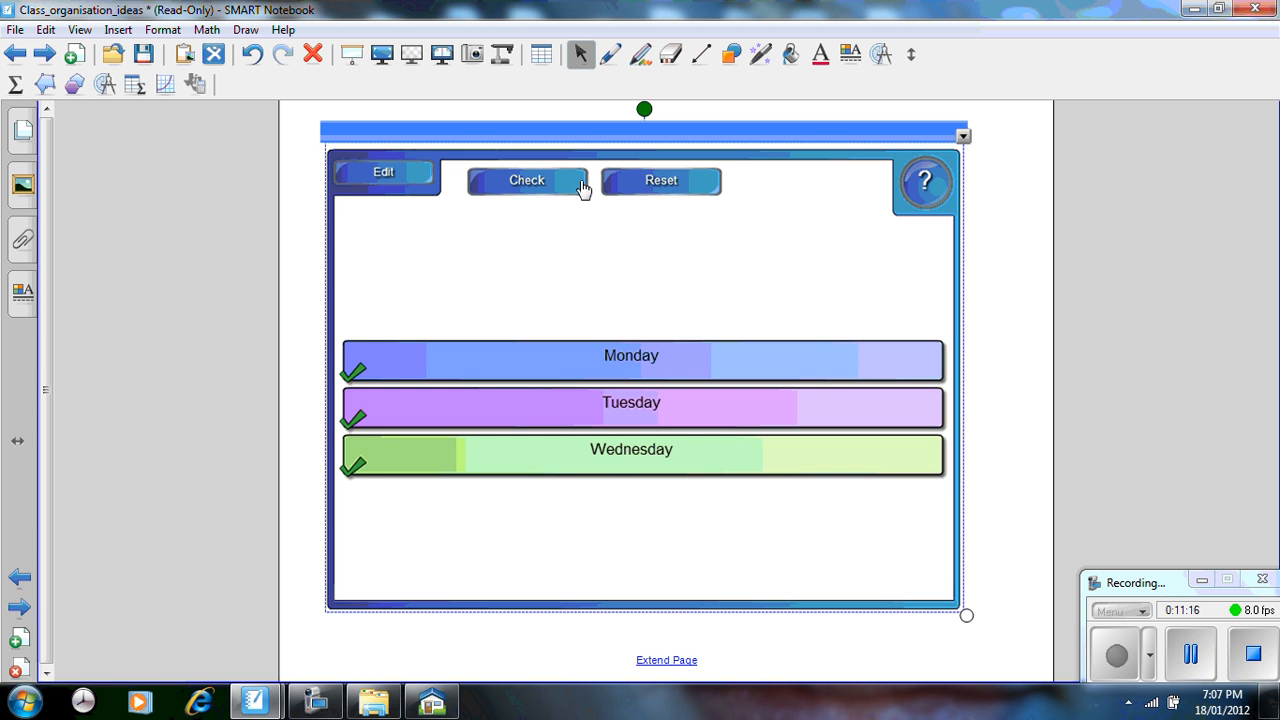
pyautogui.click(664, 182)
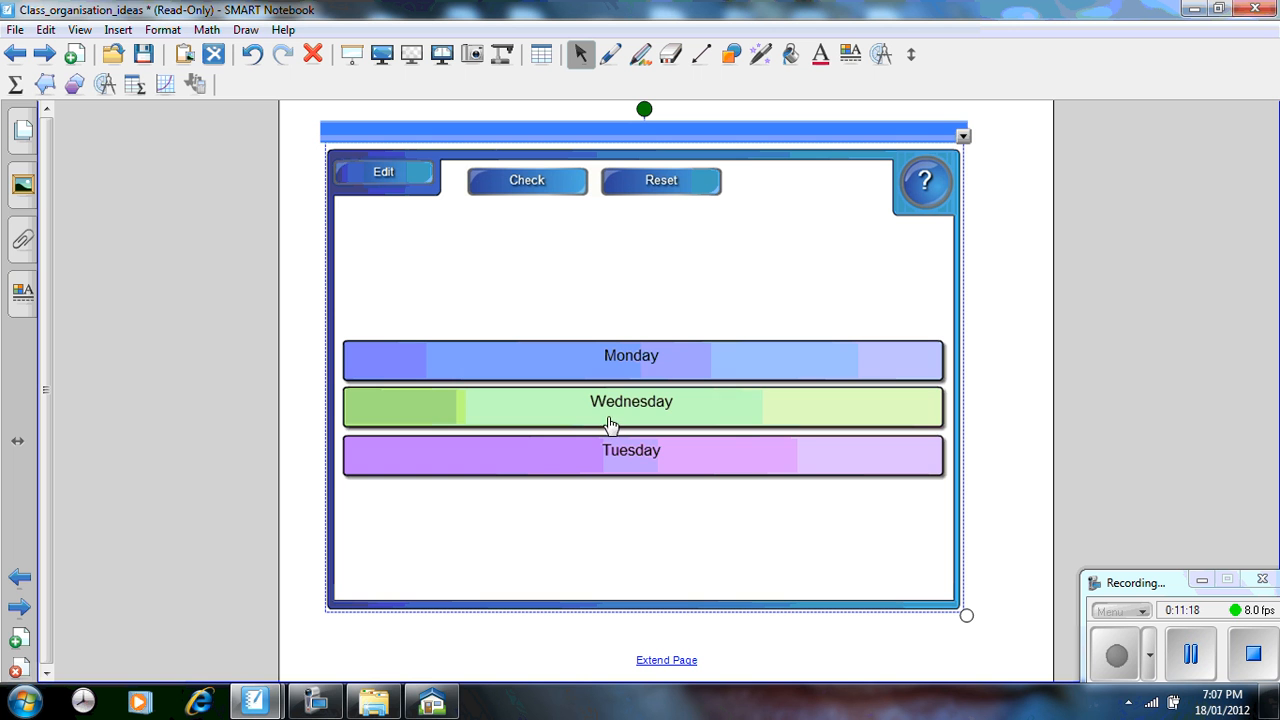
pyautogui.moveTo(608, 463); pyautogui.dragTo(612, 410)
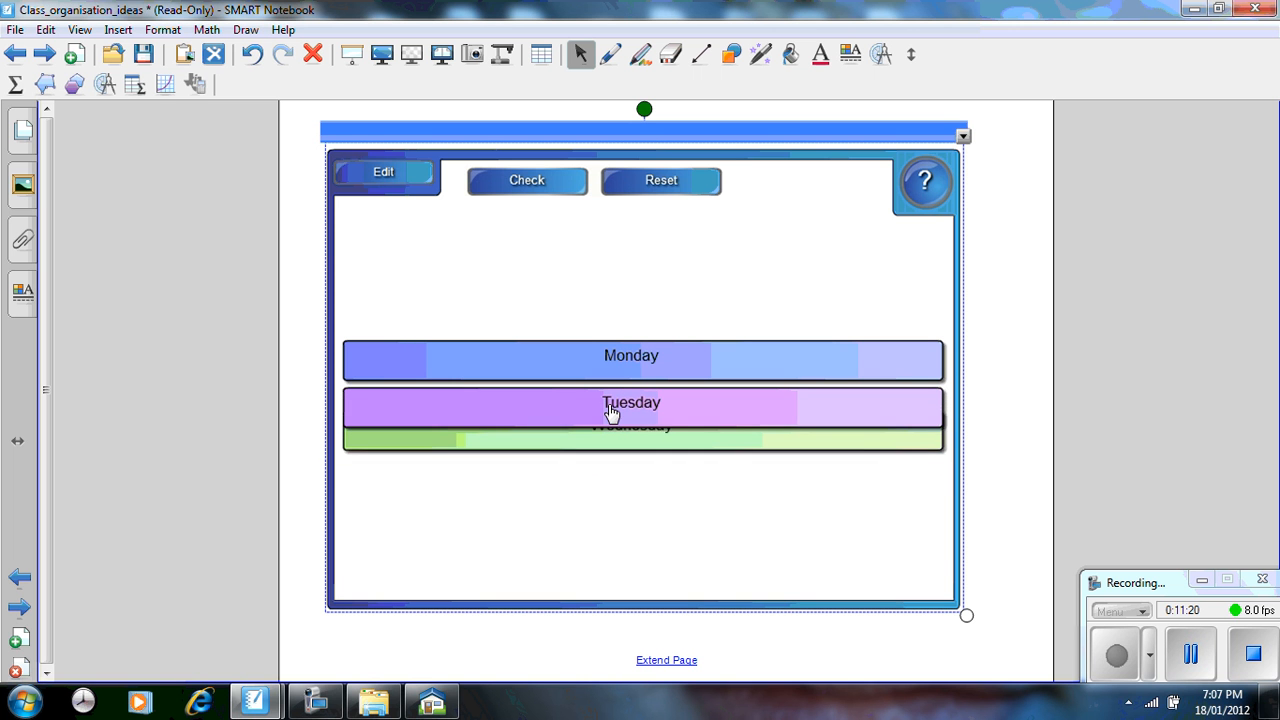
# Step: Go to page 12, the February 2012 calendar
pyautogui.click(26, 133)
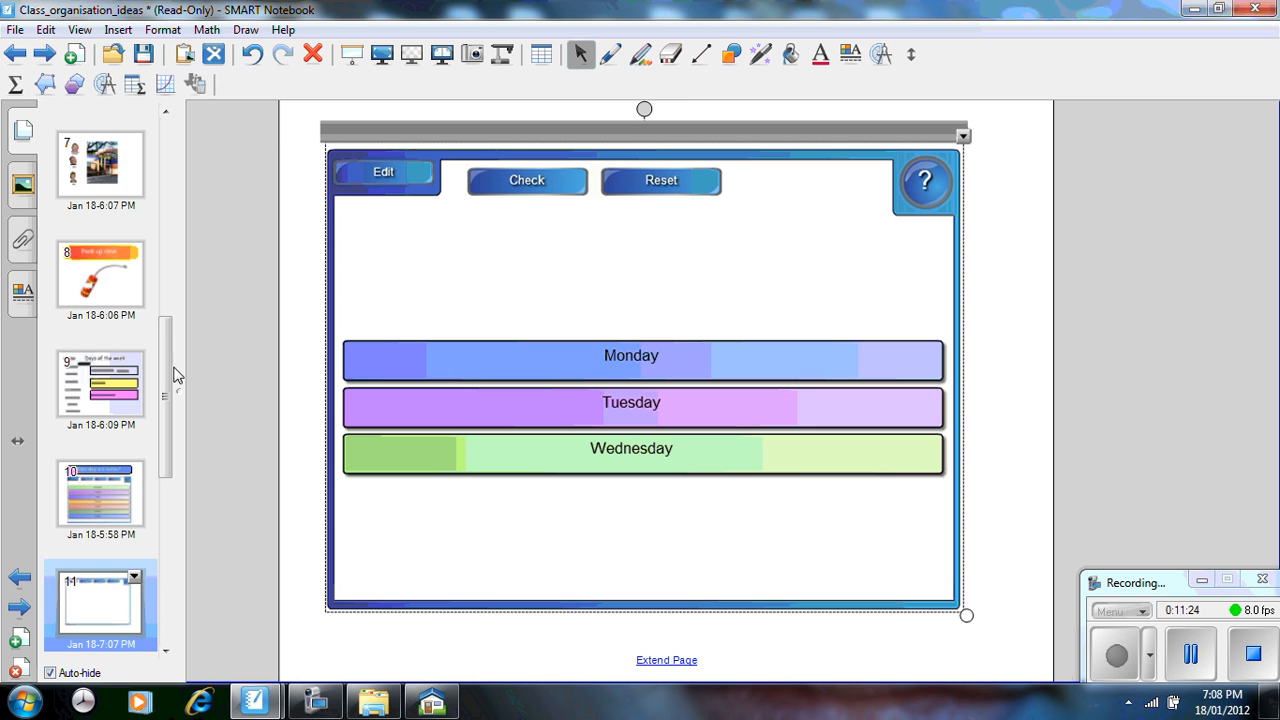
pyautogui.scroll(-3, 173, 374)
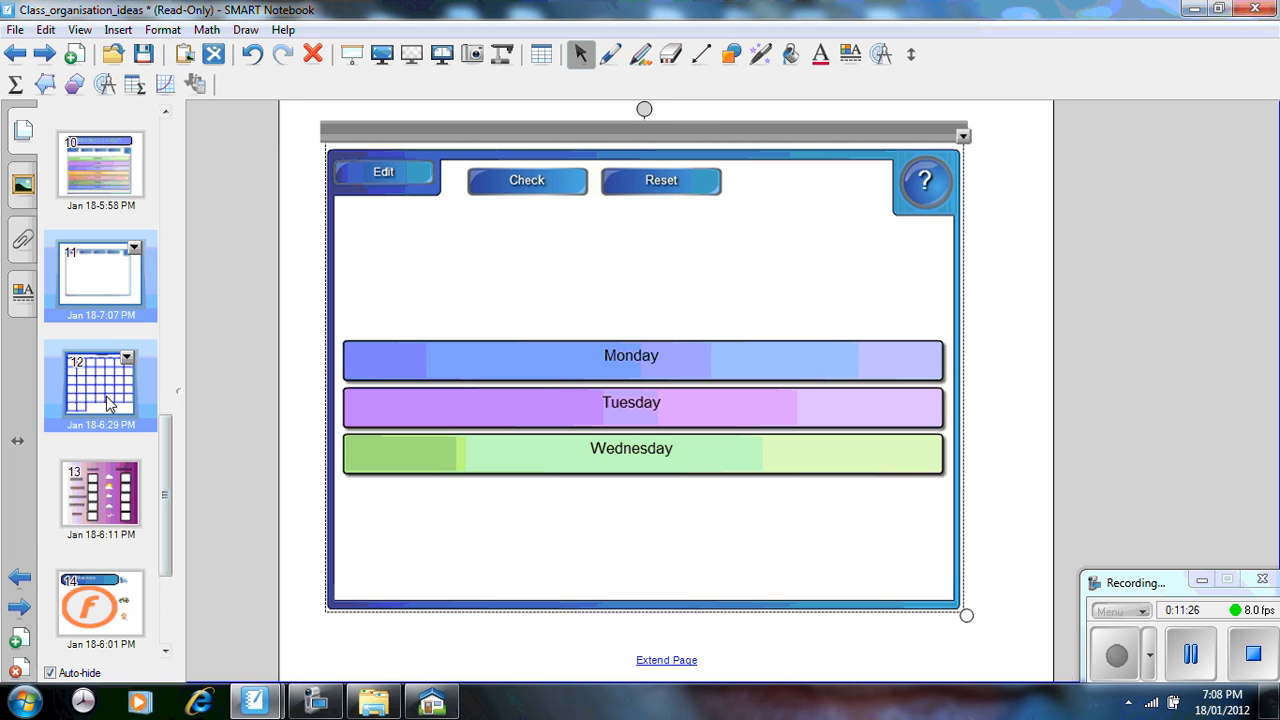
pyautogui.click(110, 402)
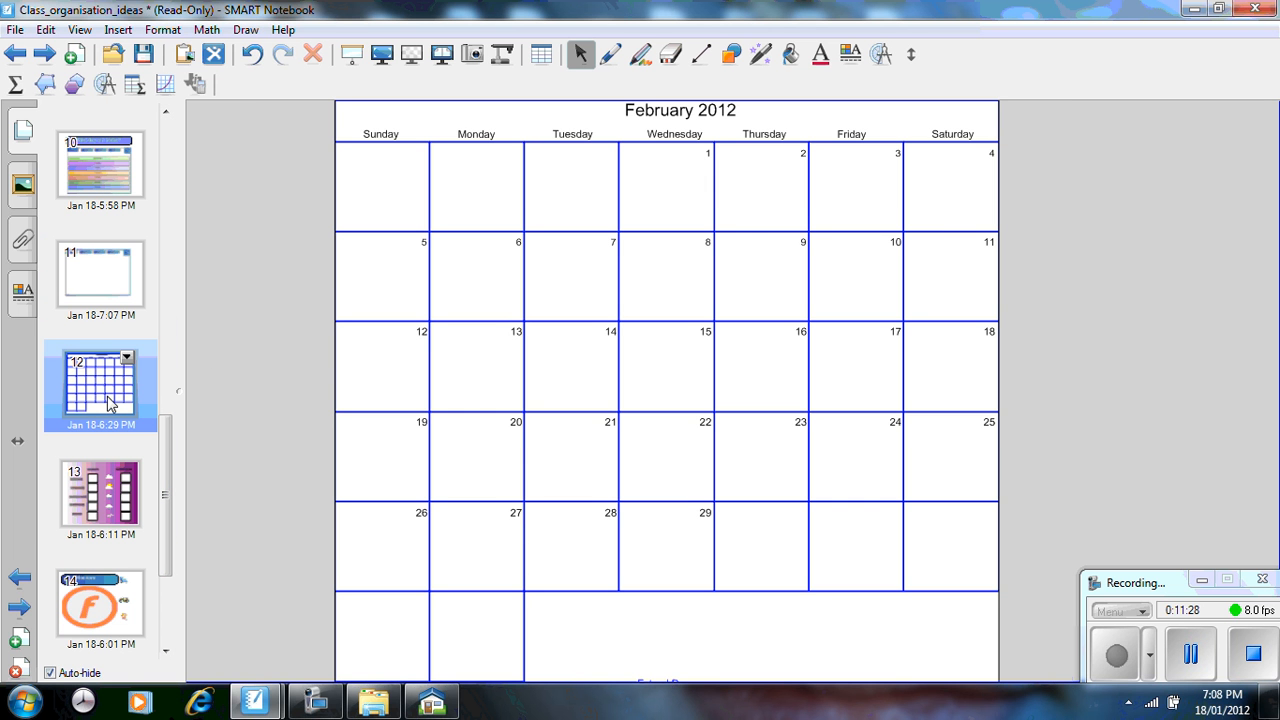
# Step: Add a blank page after the calendar page, search the gallery for "calendar" and place the Calendar generator on it
pyautogui.click(75, 55)
pyautogui.click(26, 188)
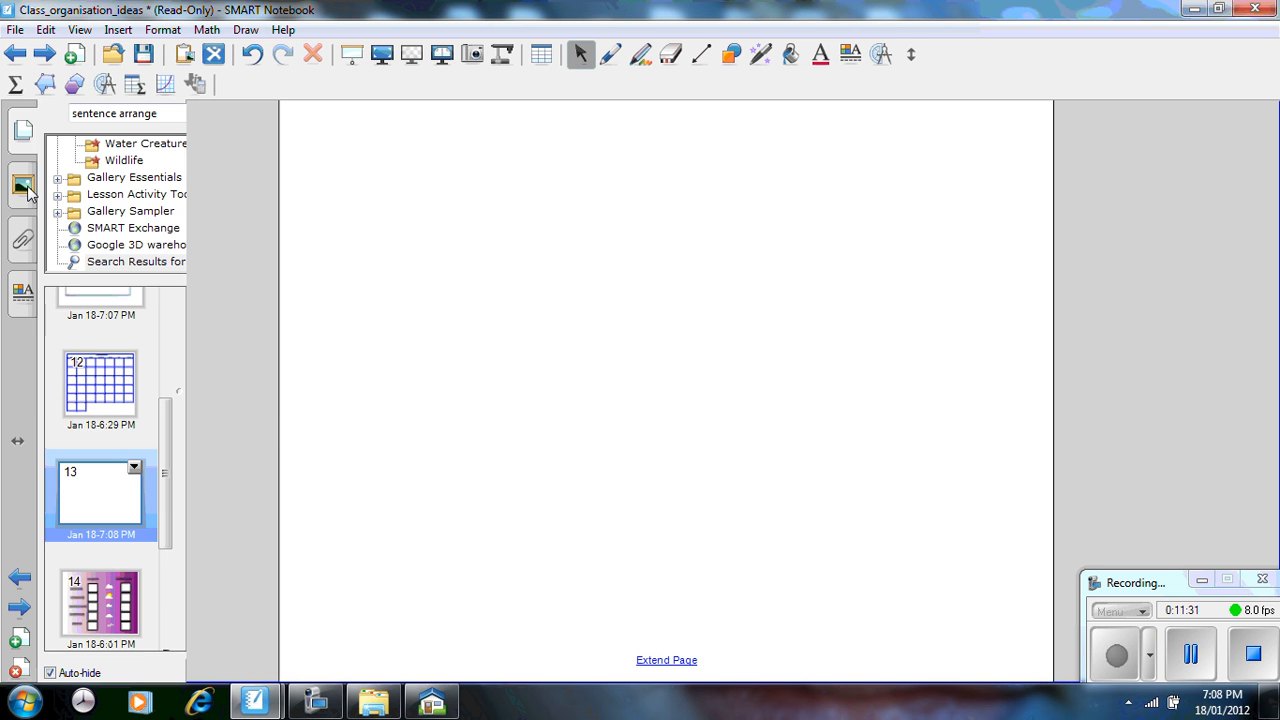
pyautogui.click(207, 114)
pyautogui.write('cal')
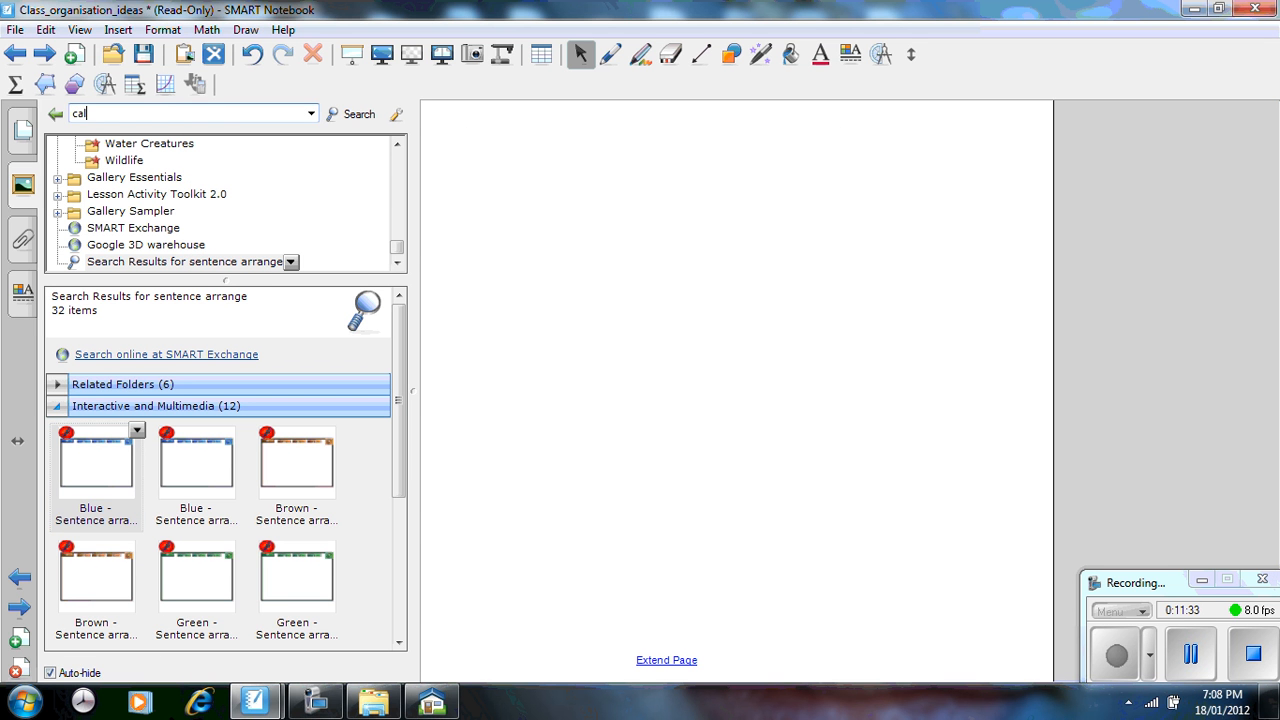
pyautogui.write('endar')
pyautogui.press('Return')
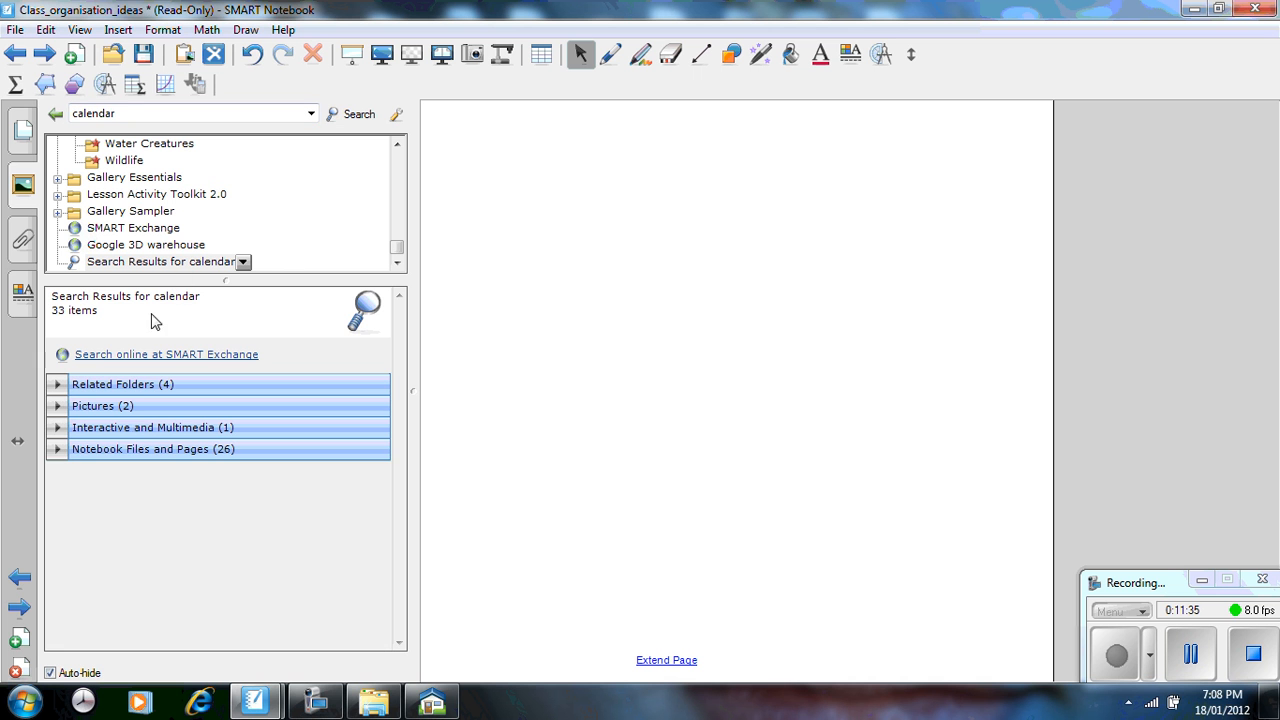
pyautogui.click(135, 437)
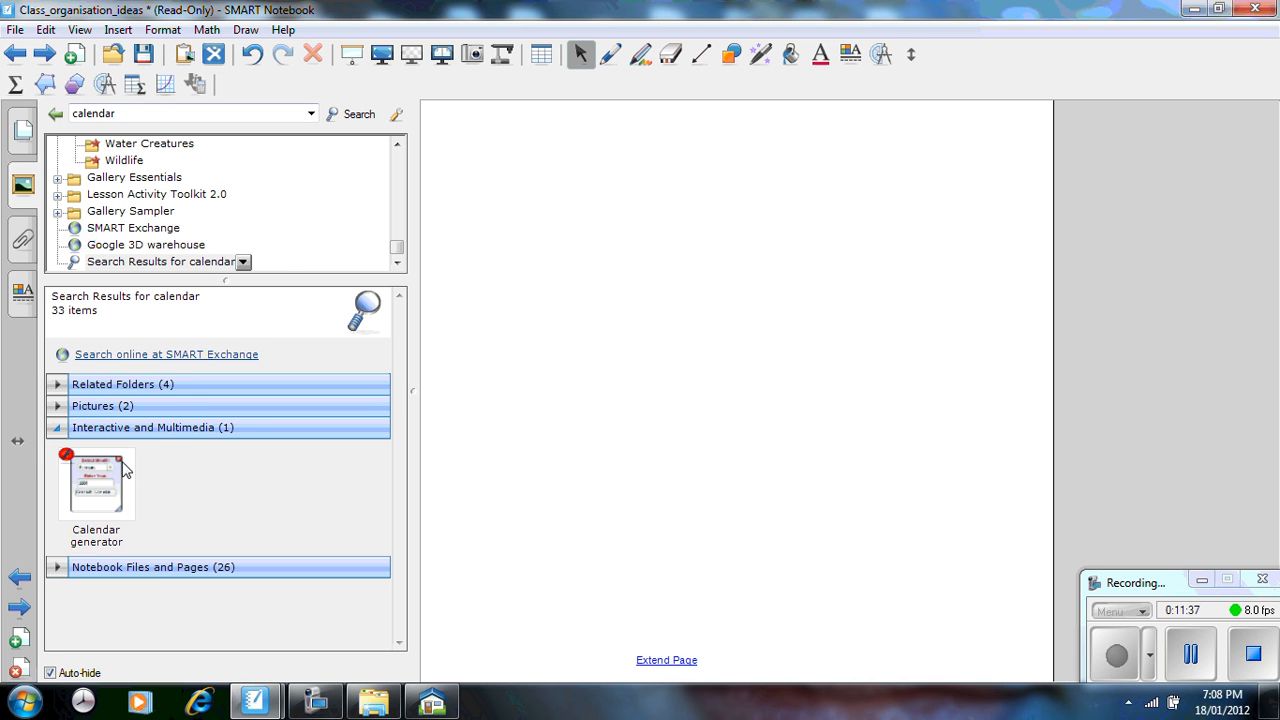
pyautogui.moveTo(100, 500); pyautogui.dragTo(569, 280)
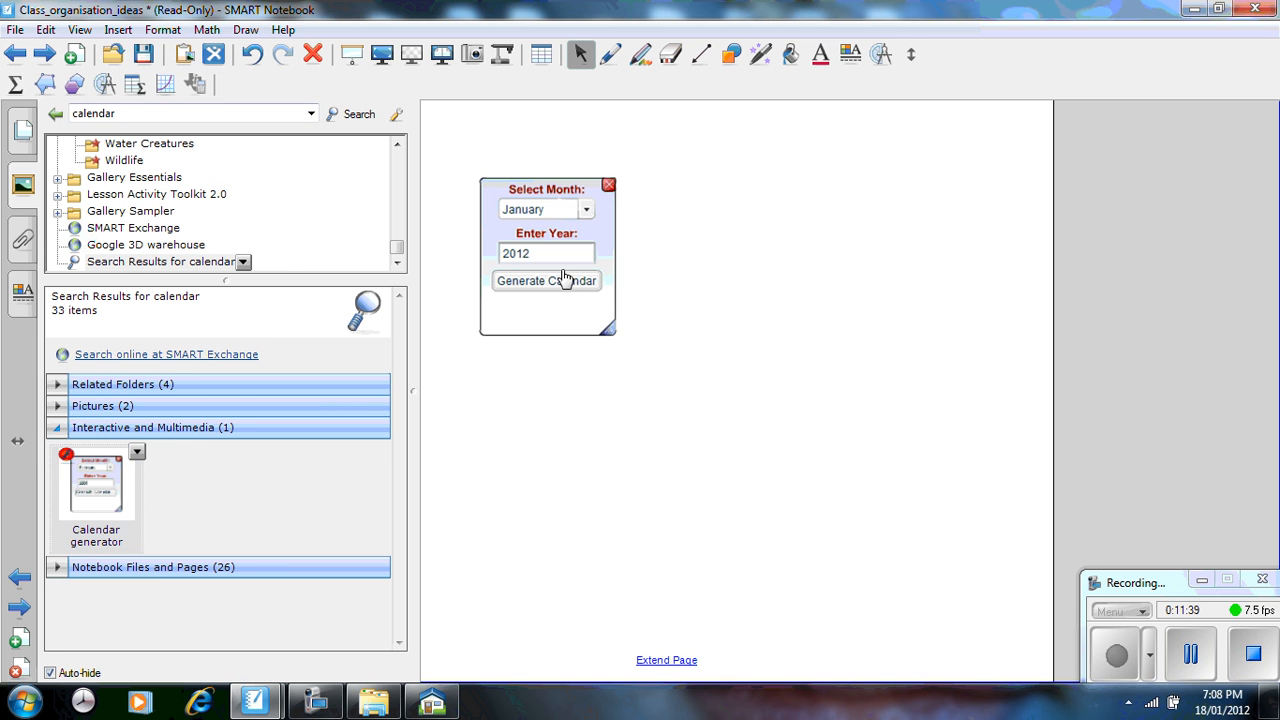
# Step: Generate a calendar for February 2012 in the Calendar generator
pyautogui.click(588, 212)
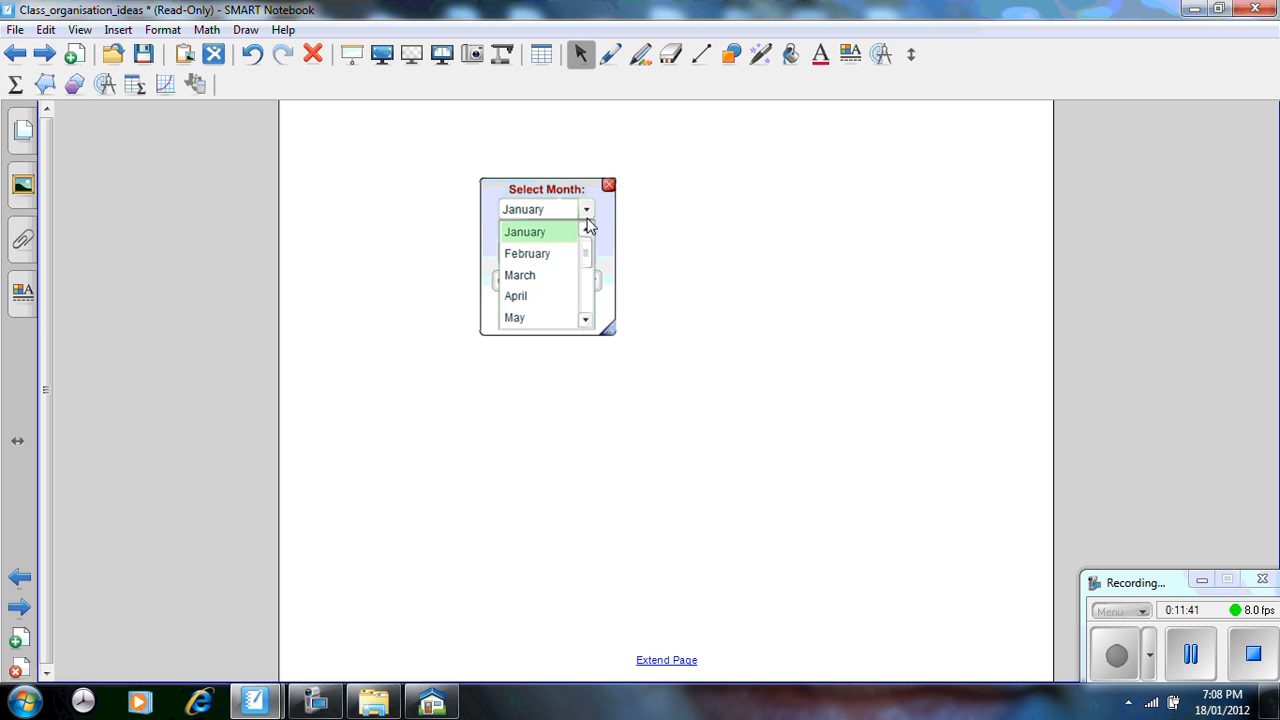
pyautogui.click(560, 258)
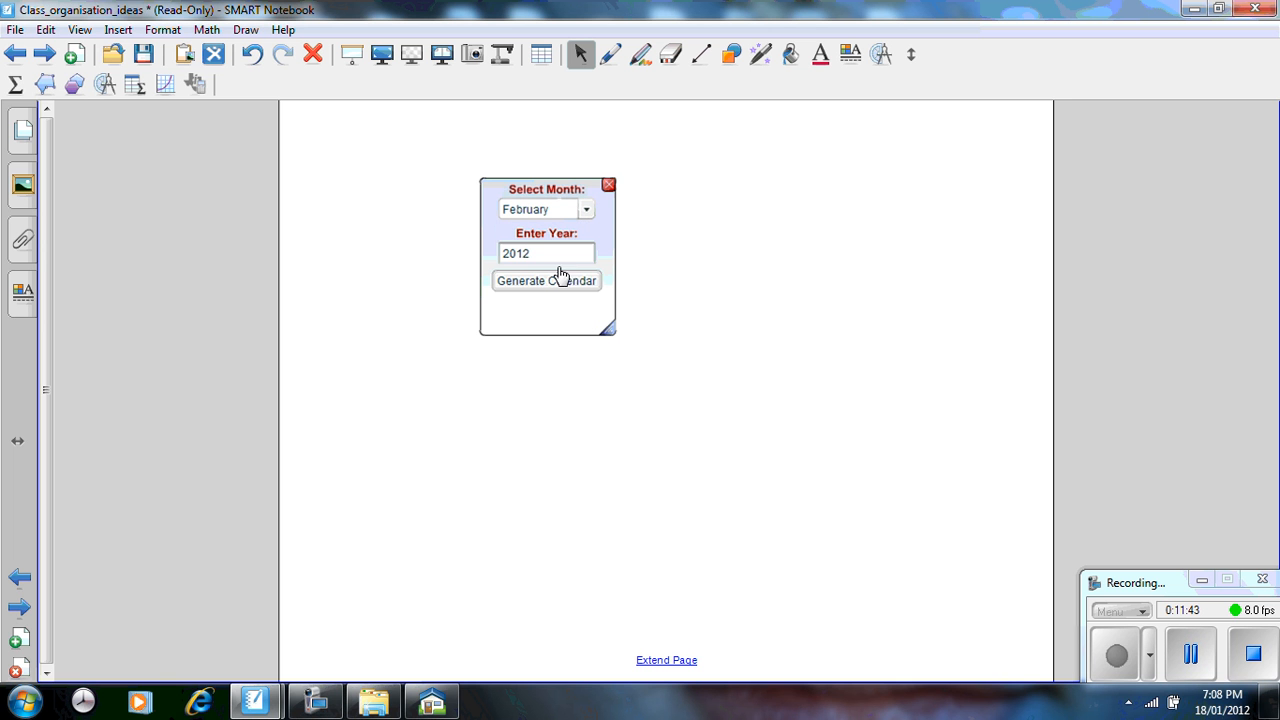
pyautogui.click(535, 287)
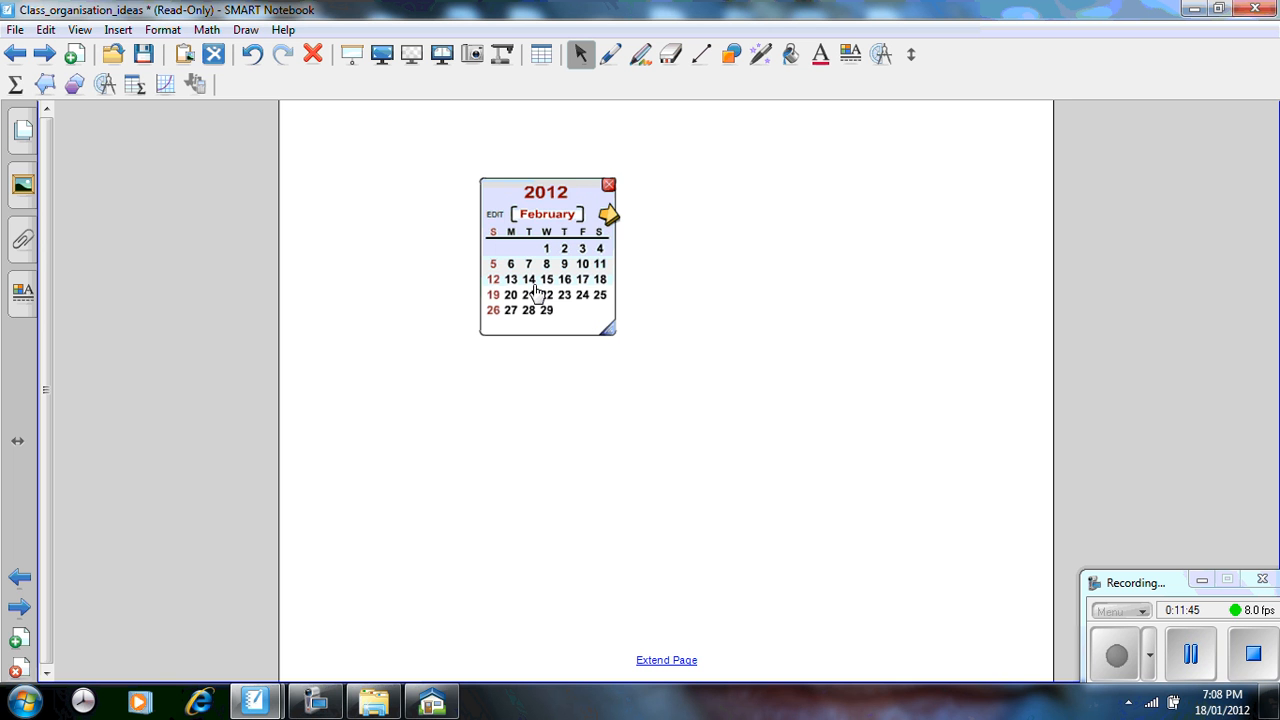
# Step: Expand the February 2012 calendar into a full-page grid and cut the small generator widget from the page
pyautogui.click(610, 222)
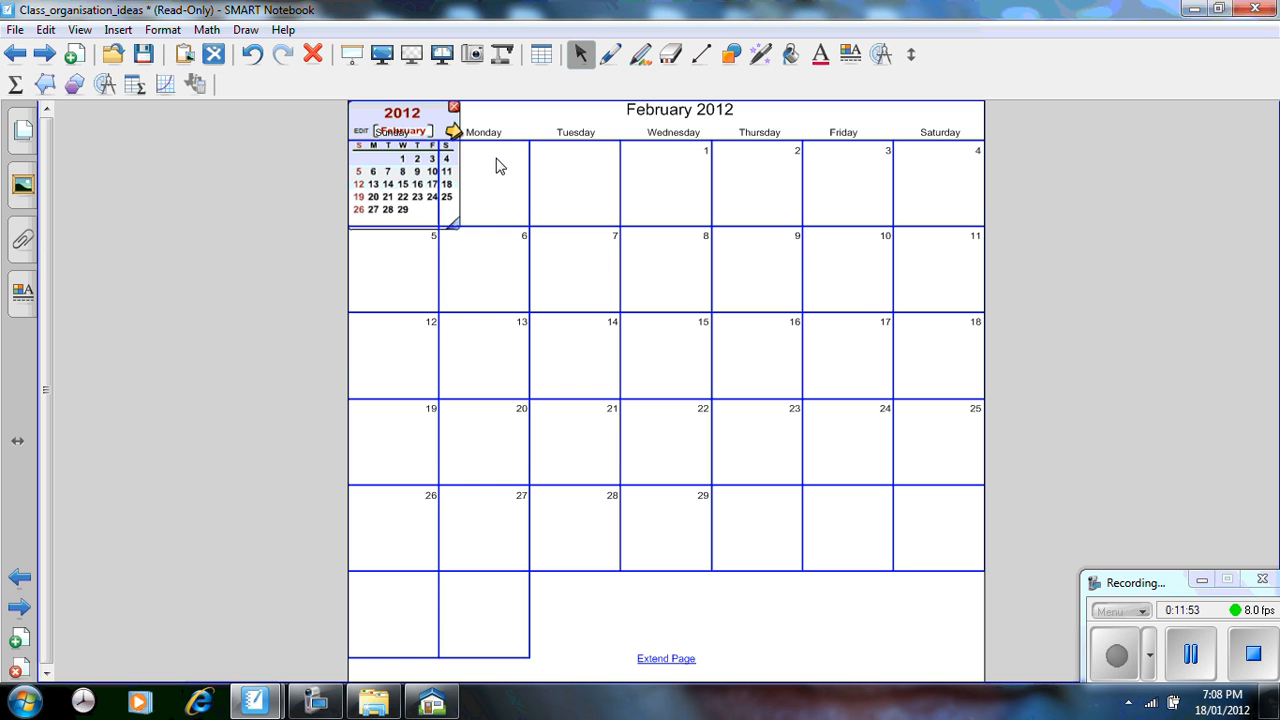
pyautogui.rightClick(435, 123)
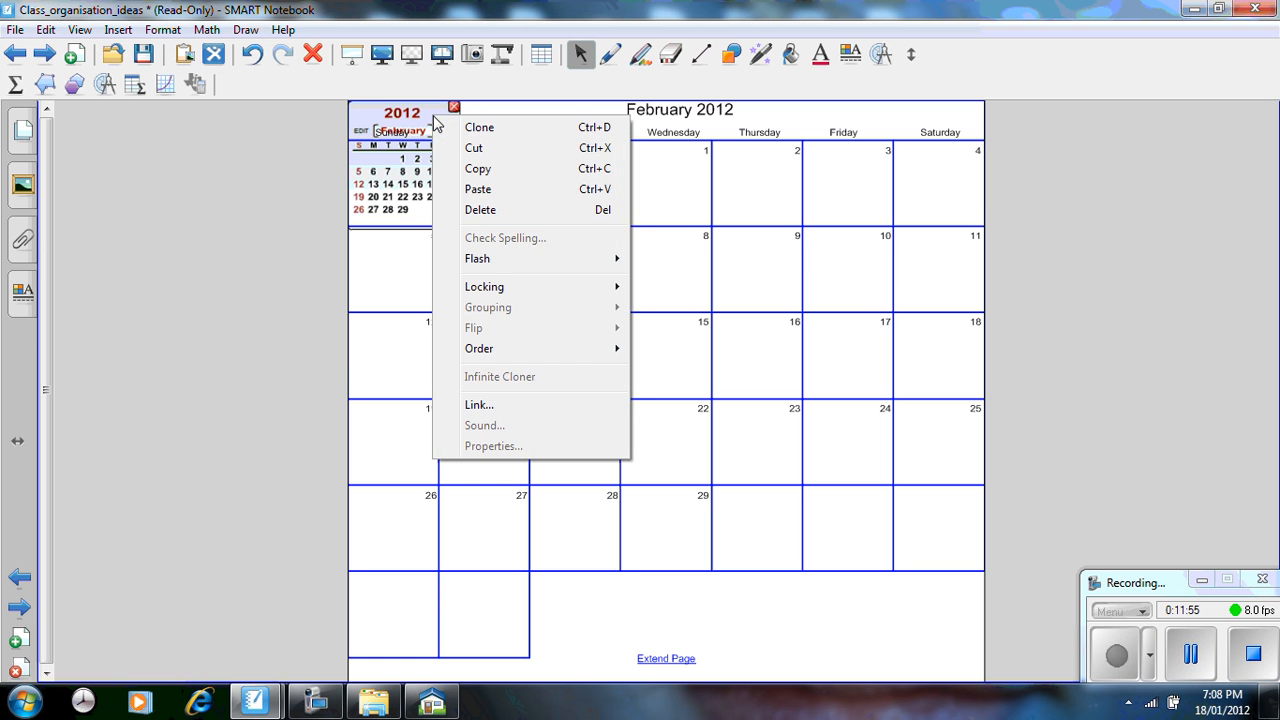
pyautogui.click(458, 160)
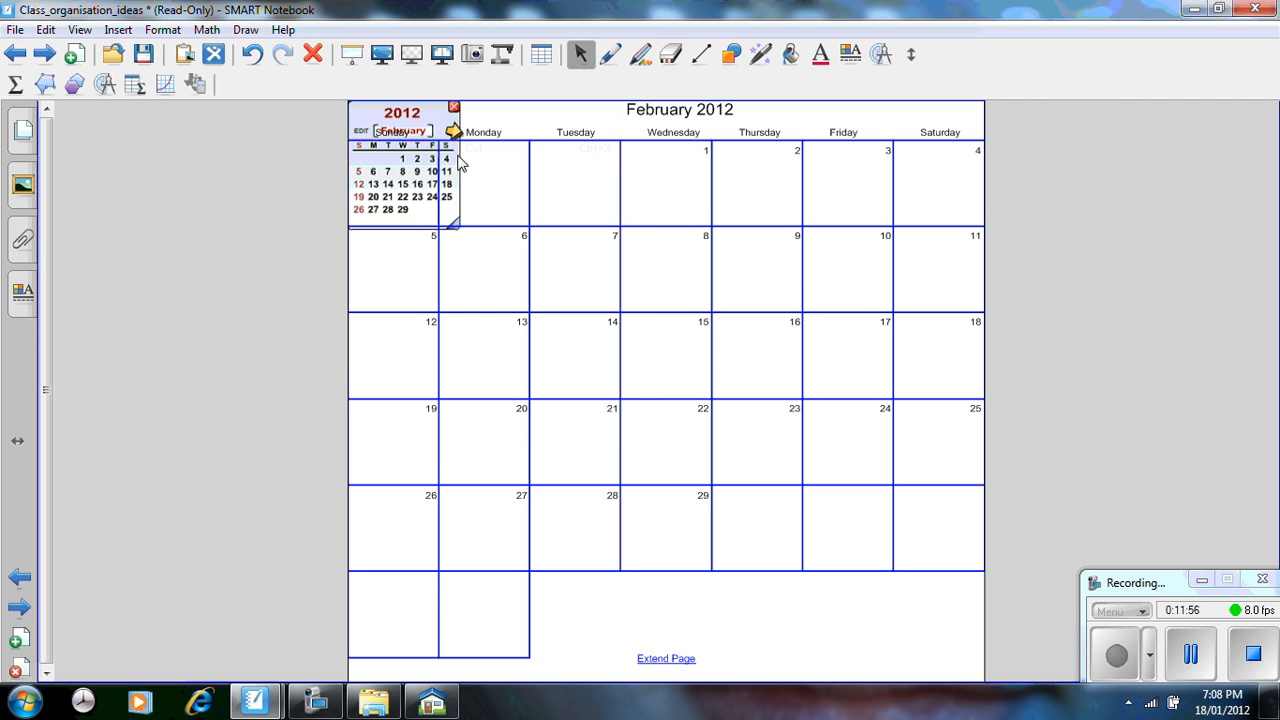
# Step: Go to the weather chart page and place a copy of the white cloud in Monday's morning box
pyautogui.click(23, 131)
pyautogui.moveTo(160, 430); pyautogui.dragTo(156, 474)
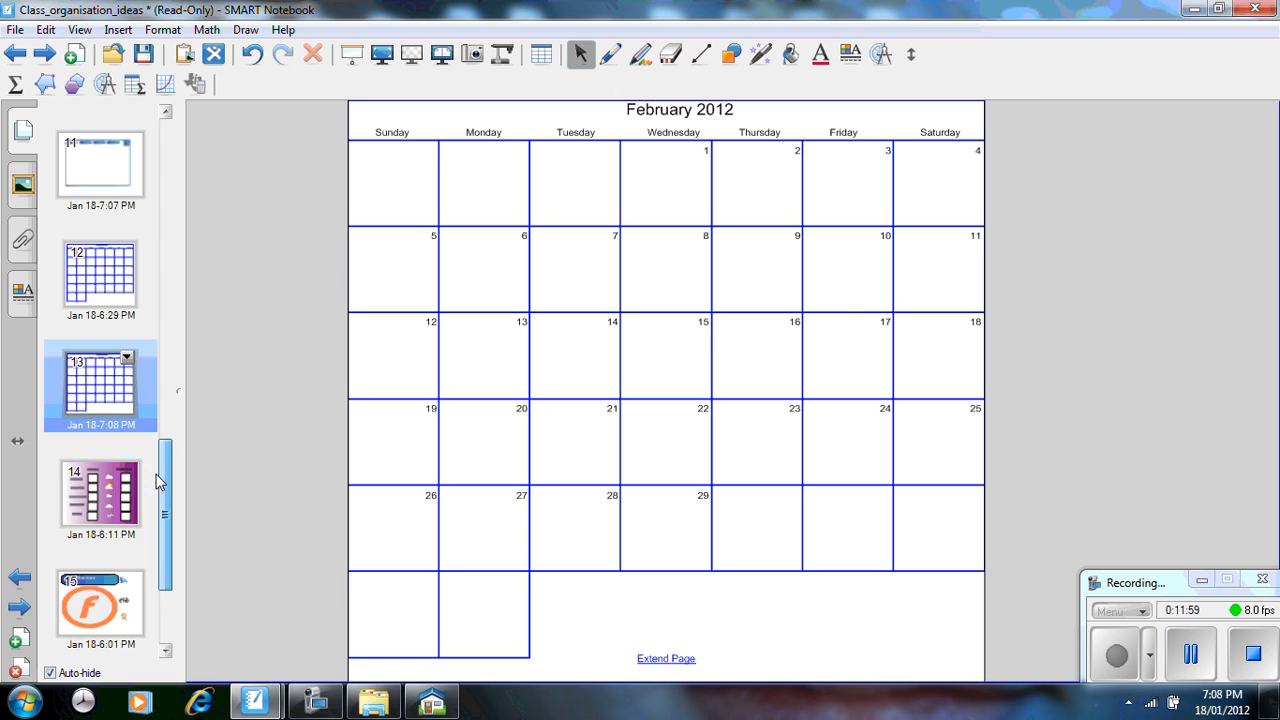
pyautogui.click(125, 488)
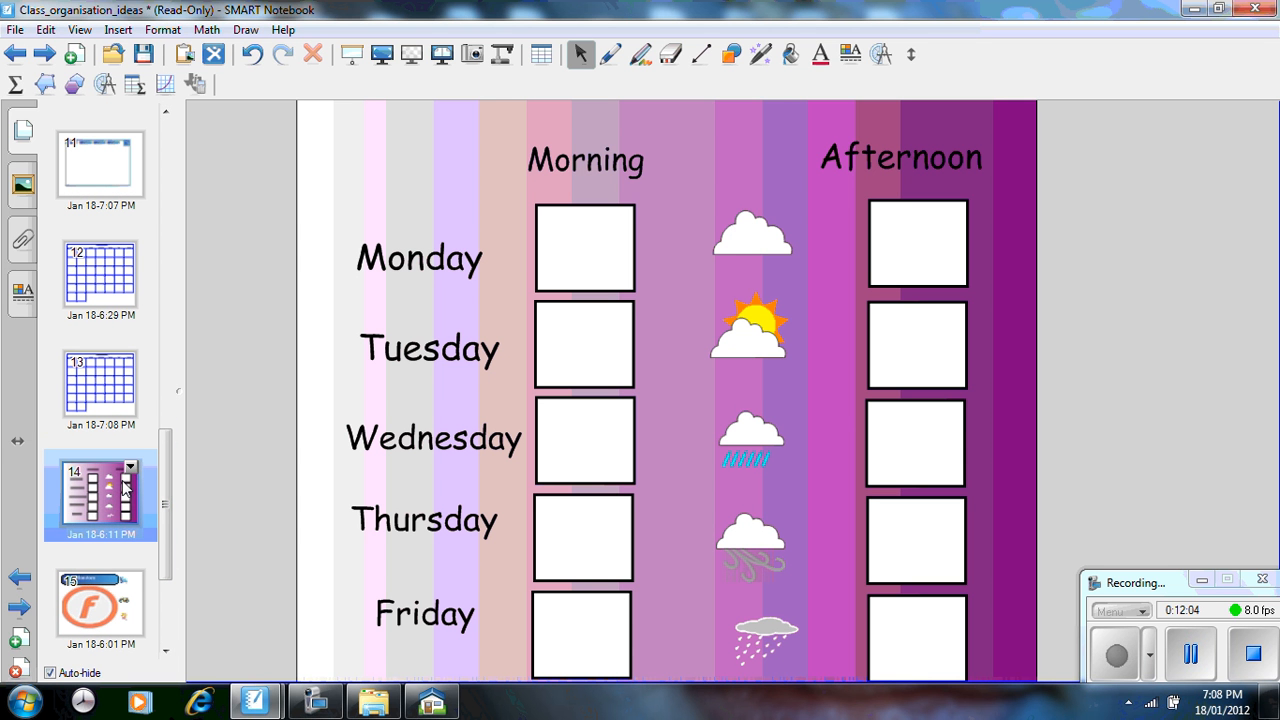
pyautogui.moveTo(754, 246); pyautogui.dragTo(571, 254)
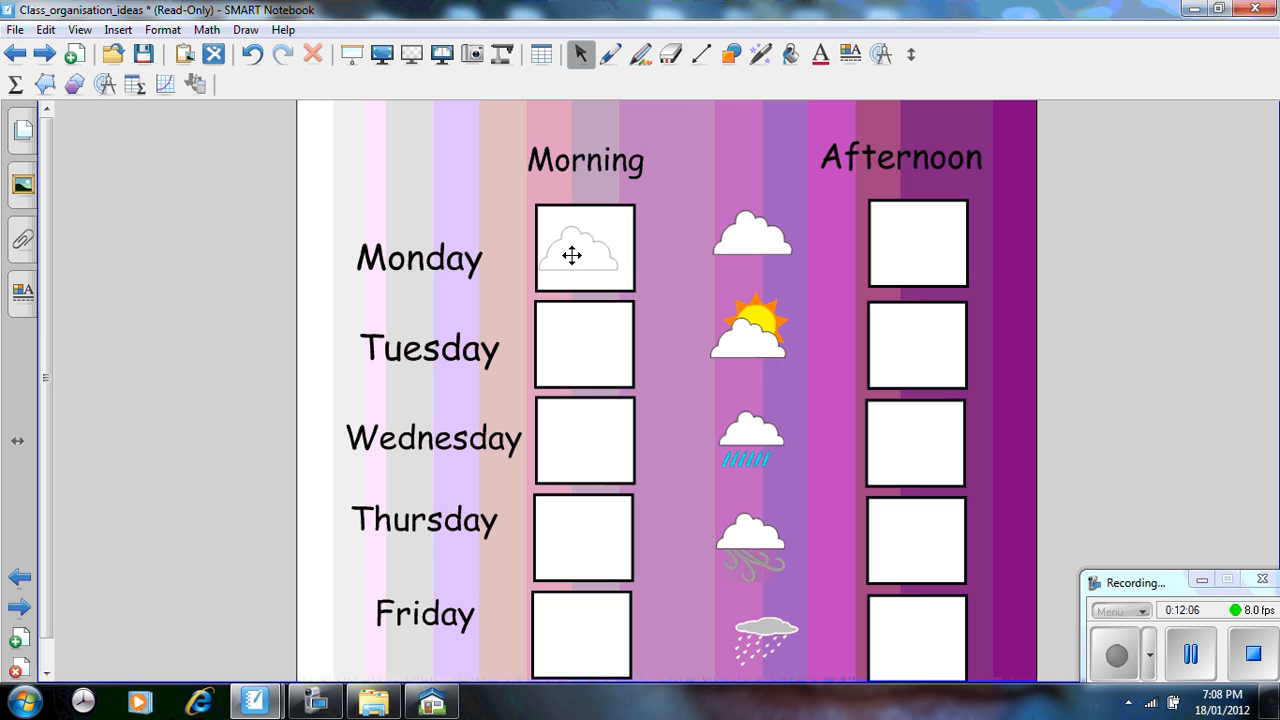
# Step: Place a sun-and-cloud copy above Monday, make it an infinite cloner and pull copies from it beside the Monday and Tuesday morning boxes
pyautogui.moveTo(726, 344); pyautogui.dragTo(358, 164)
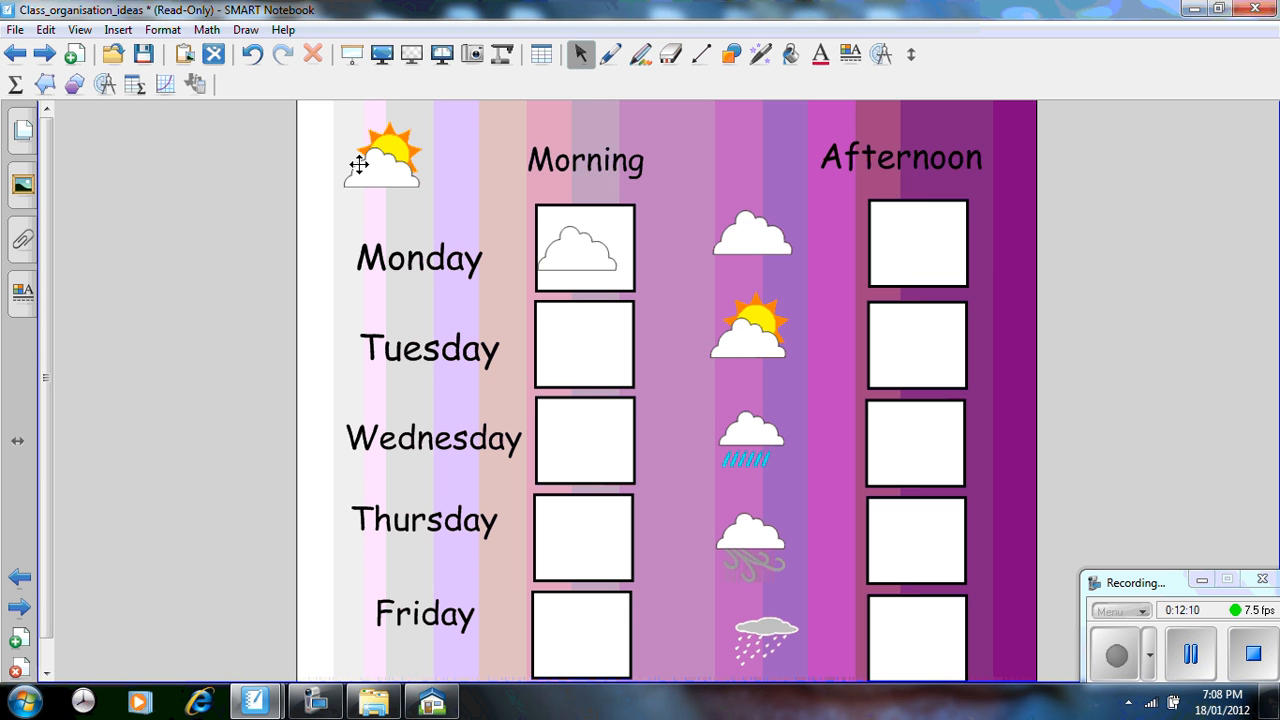
pyautogui.rightClick(361, 172)
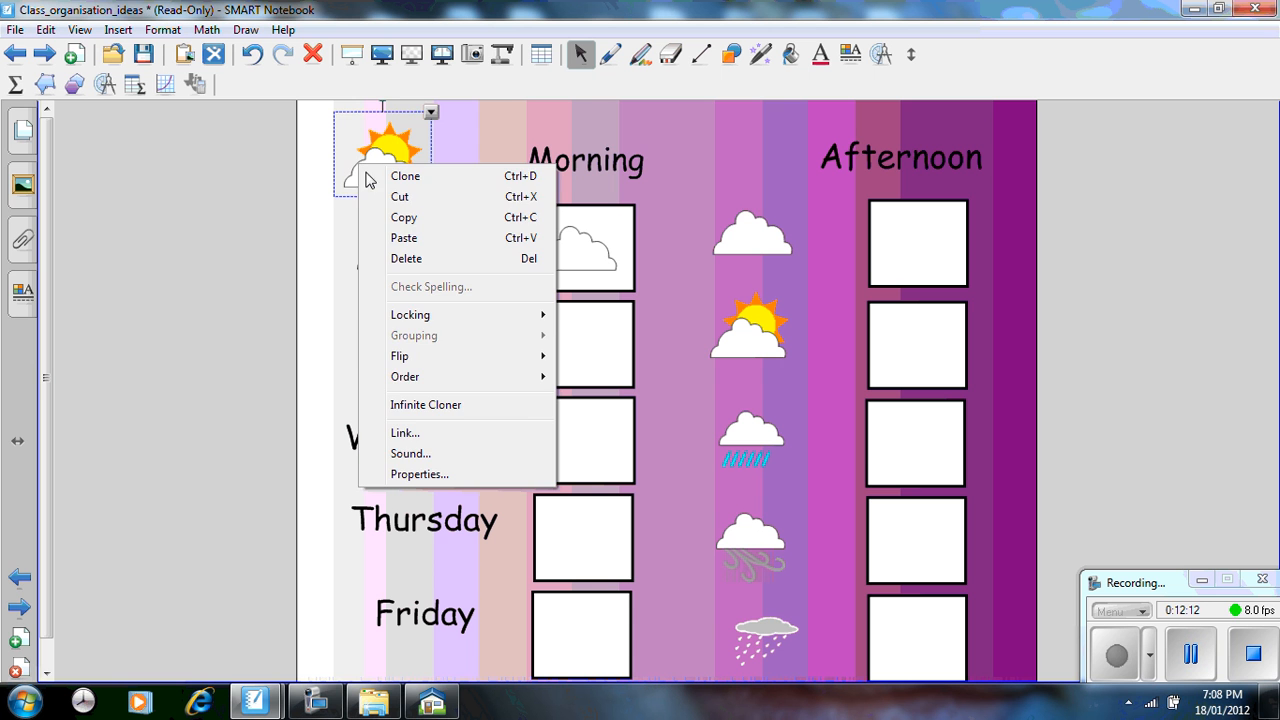
pyautogui.click(432, 404)
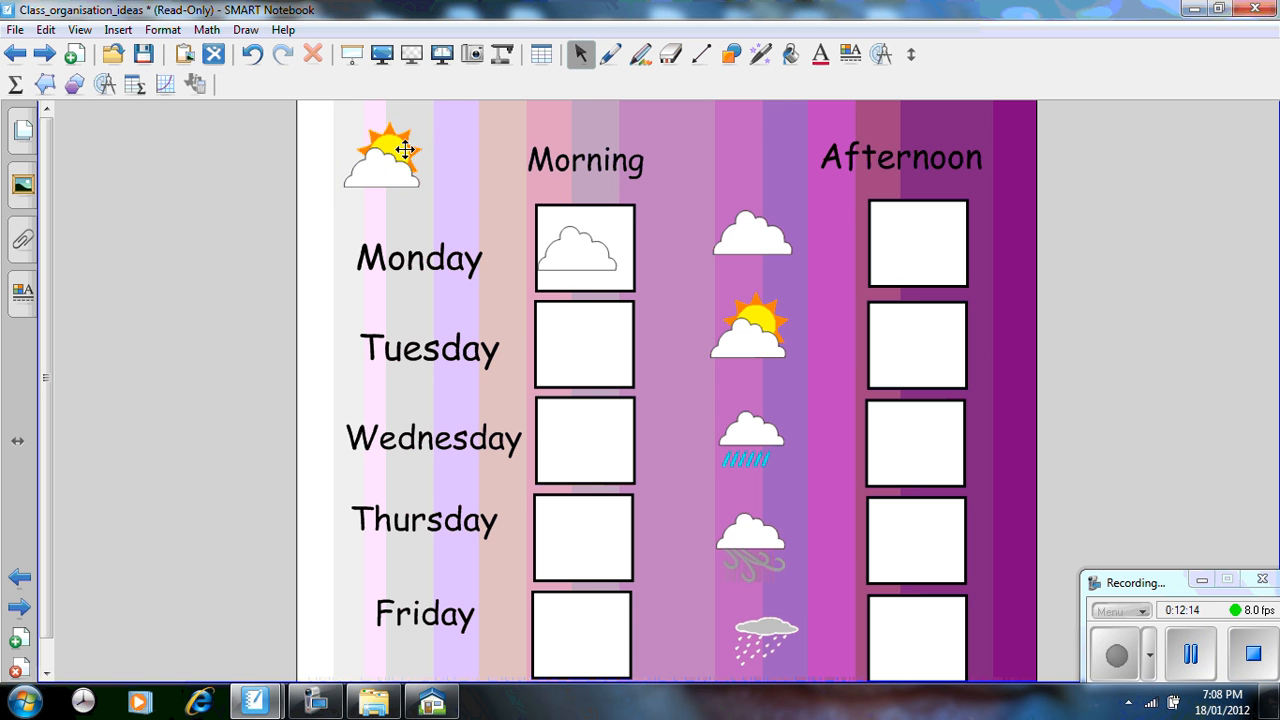
pyautogui.moveTo(390, 130)
pyautogui.mouseDown()
pyautogui.moveTo(481, 230)
pyautogui.moveTo(558, 283)
pyautogui.moveTo(481, 227)
pyautogui.moveTo(534, 289)
pyautogui.mouseUp()
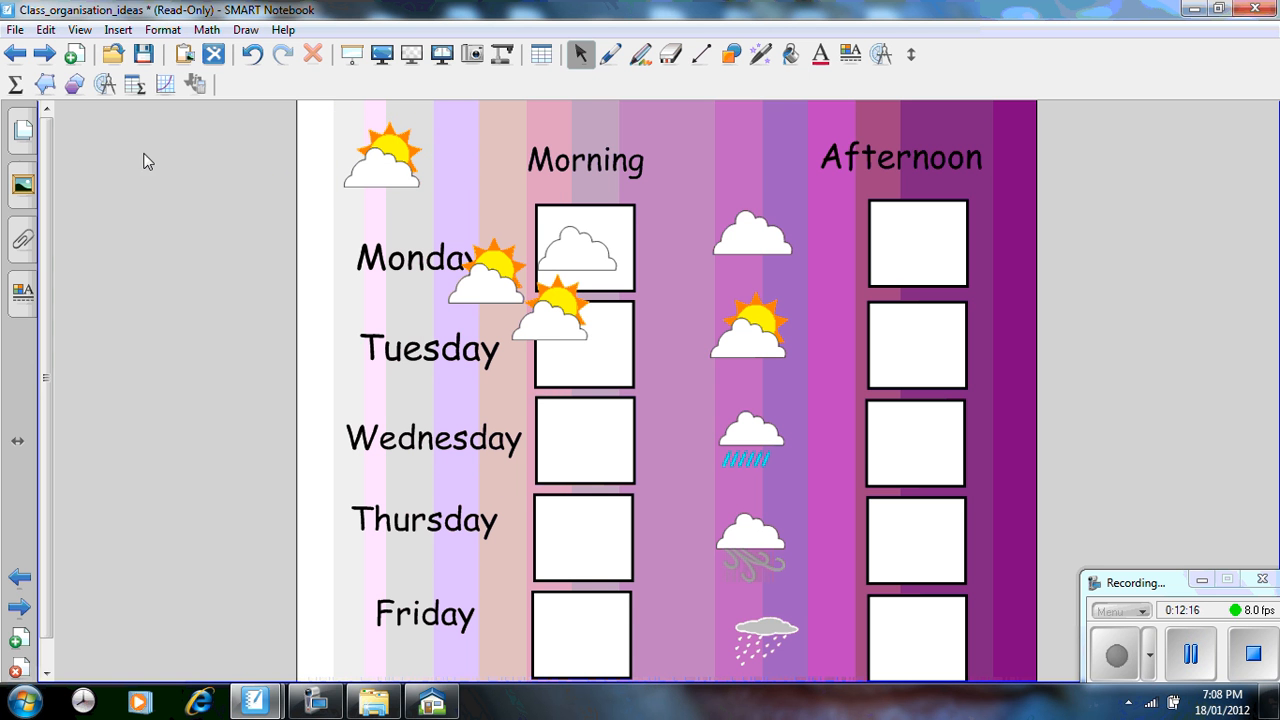
# Step: Go to page 15, Monitors, and add a blank page after it
pyautogui.click(22, 128)
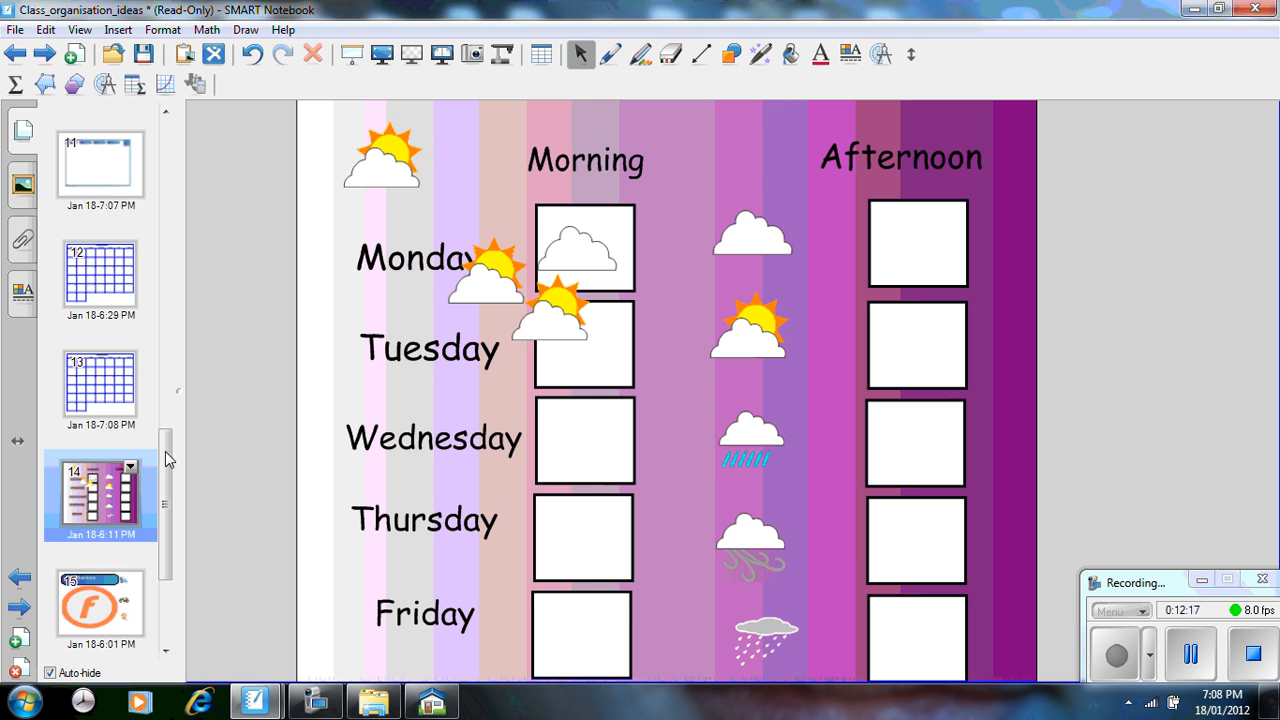
pyautogui.click(128, 600)
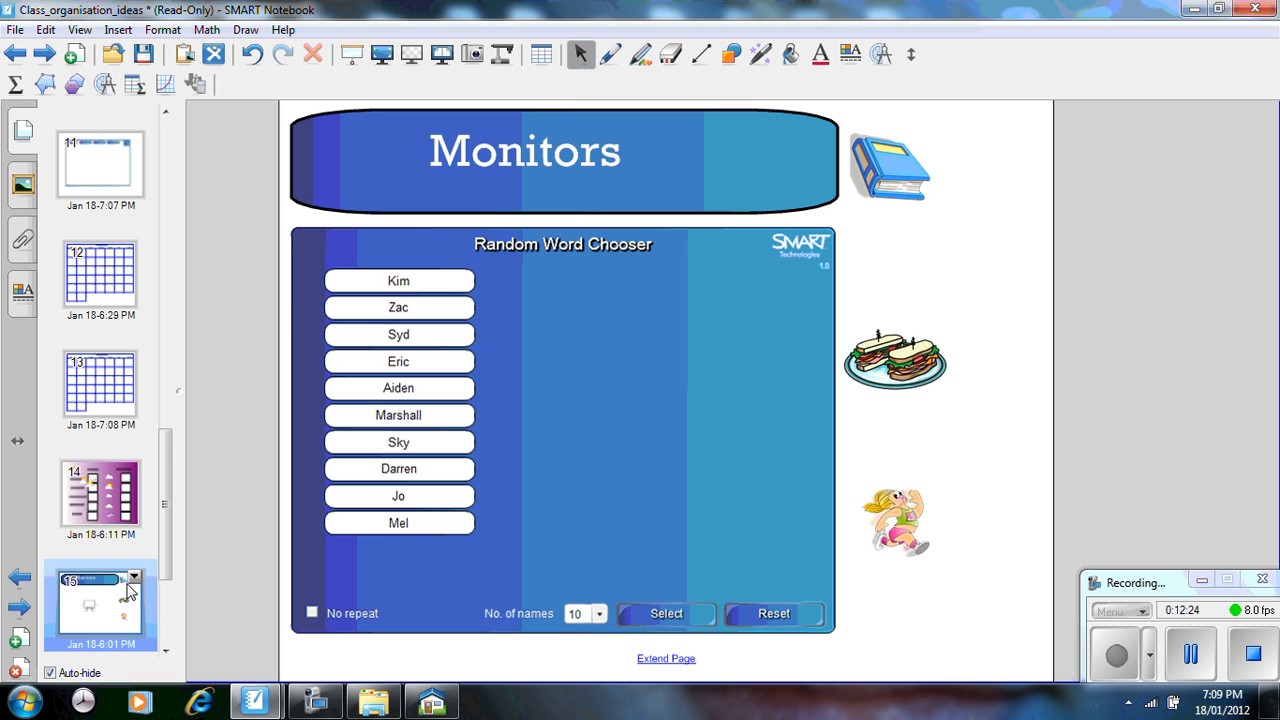
pyautogui.click(74, 54)
# Step: Search the gallery for "random word chooser" and place the interactive Random word chooser on the blank page
pyautogui.click(22, 184)
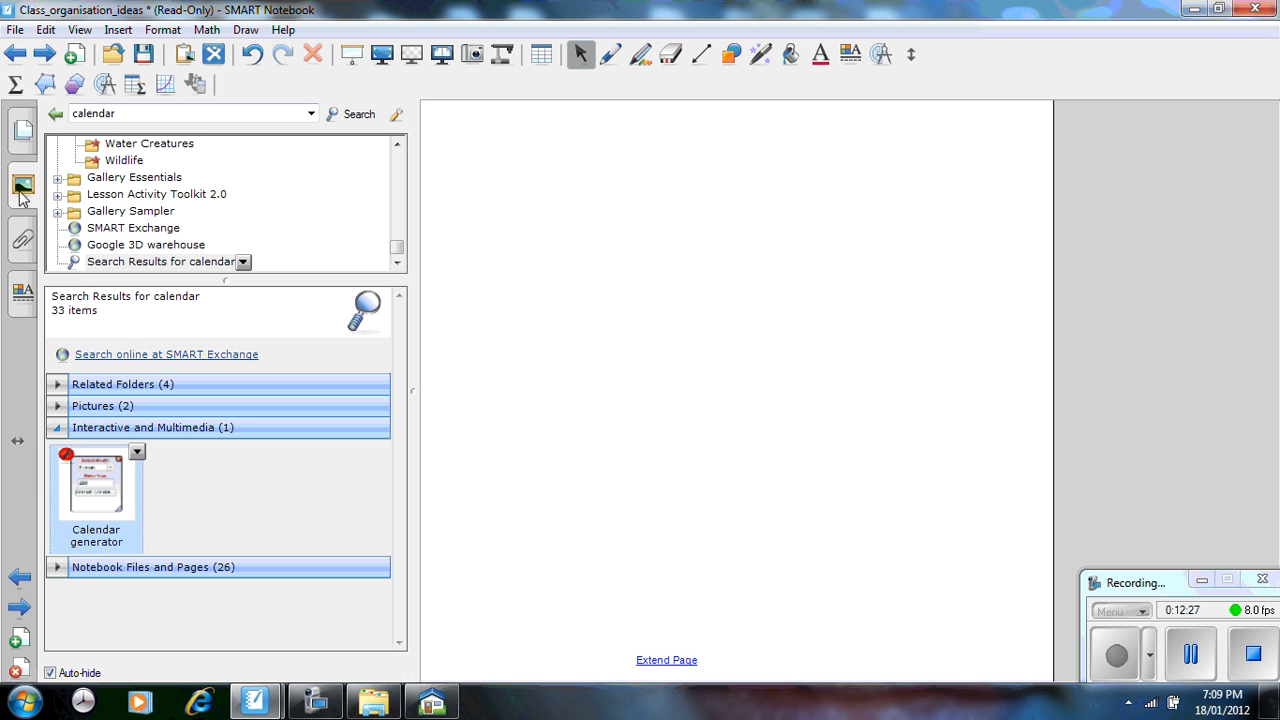
pyautogui.click(119, 114)
pyautogui.write('random')
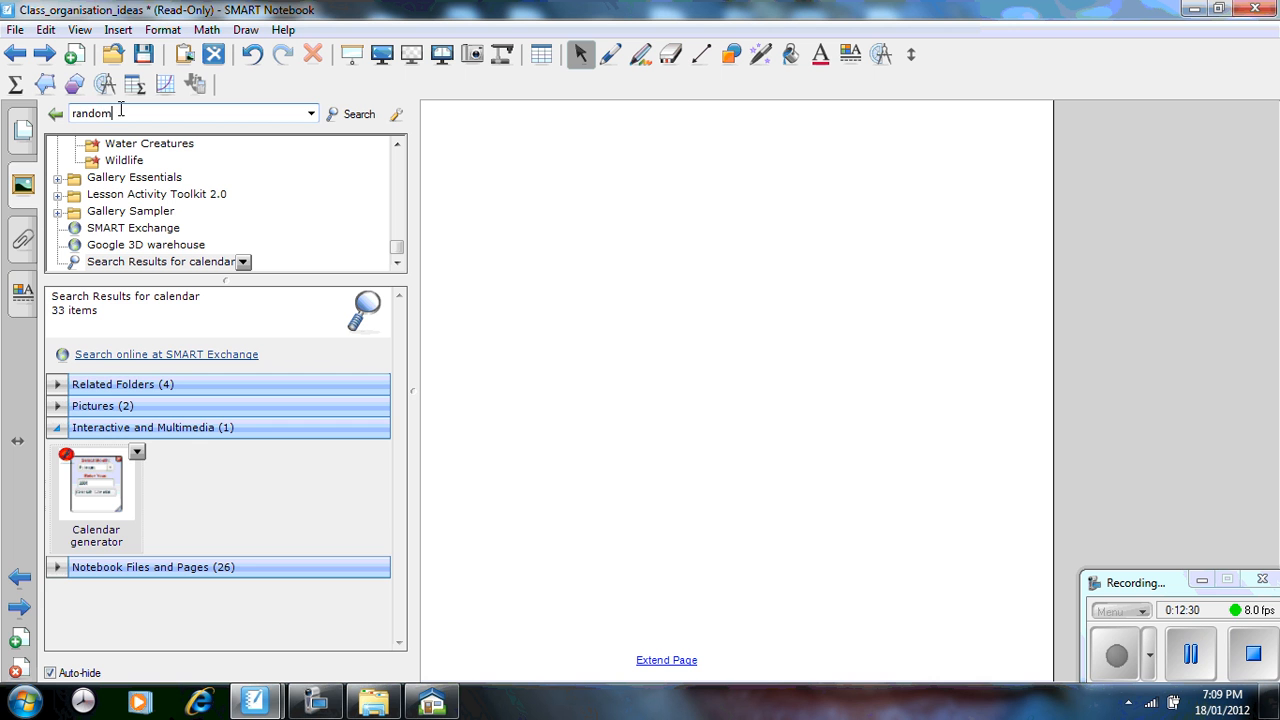
pyautogui.write(' word chooser')
pyautogui.press('Return')
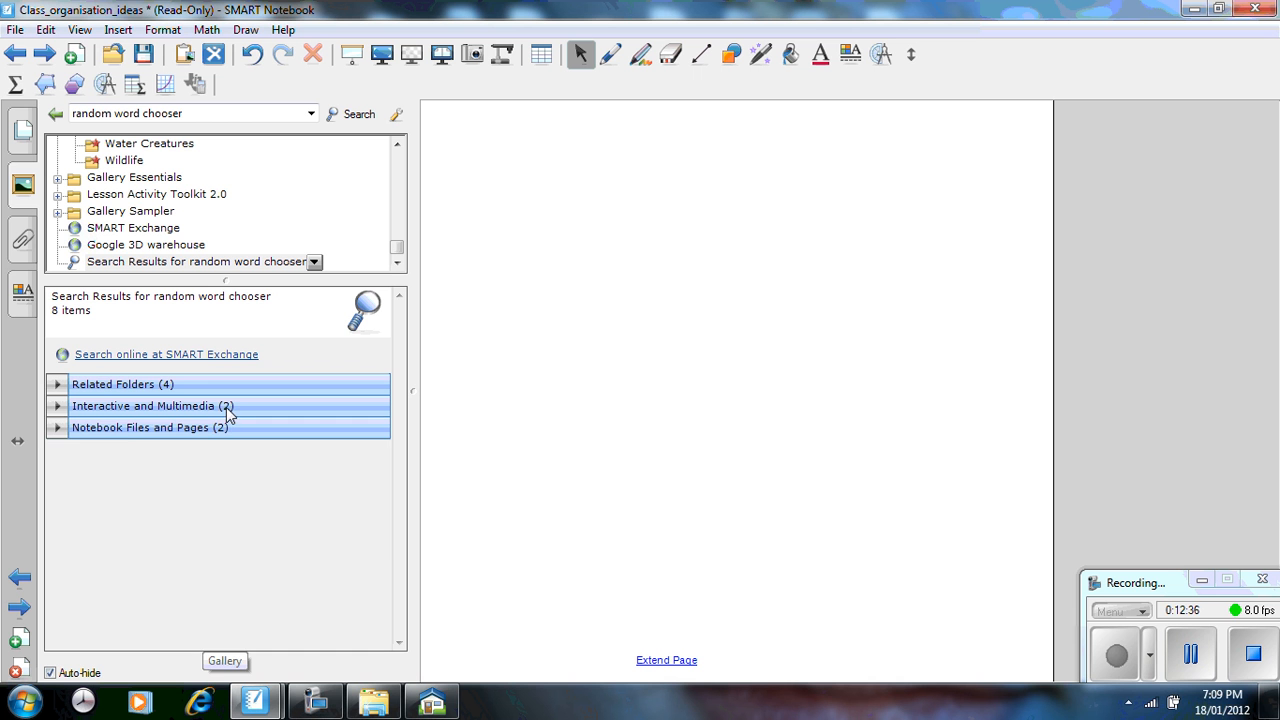
pyautogui.click(226, 407)
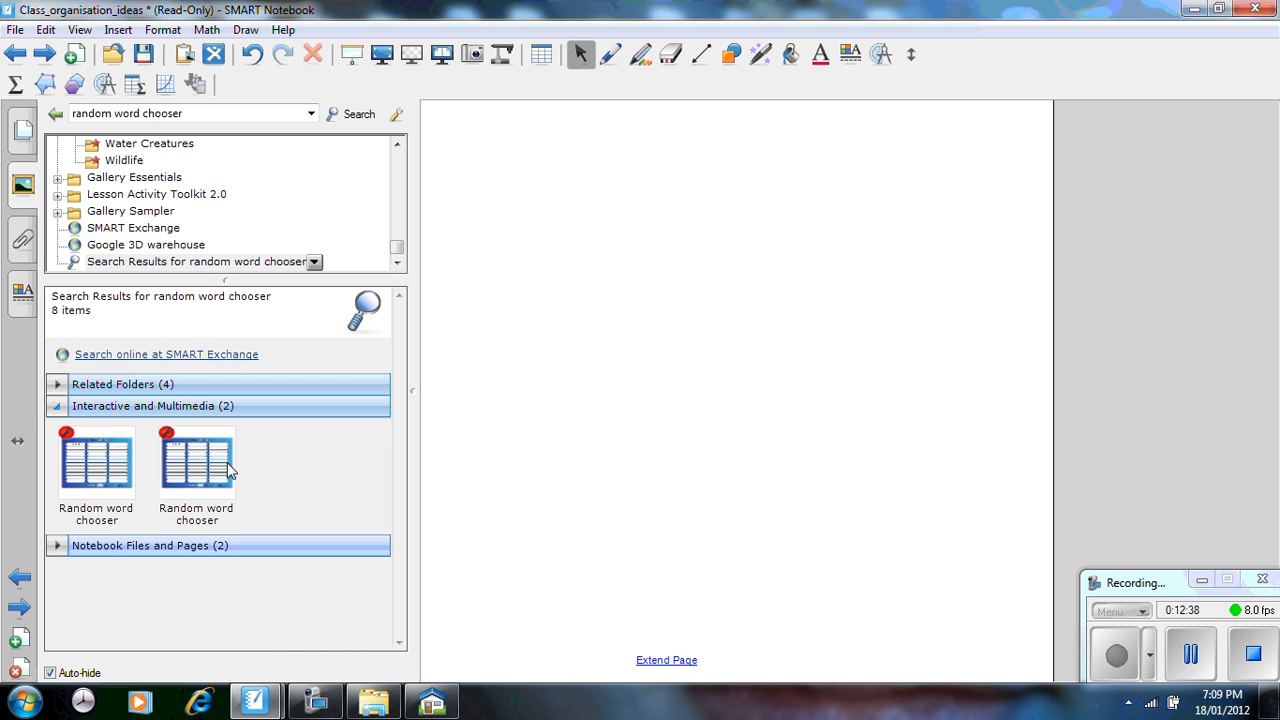
pyautogui.moveTo(208, 478); pyautogui.dragTo(729, 390)
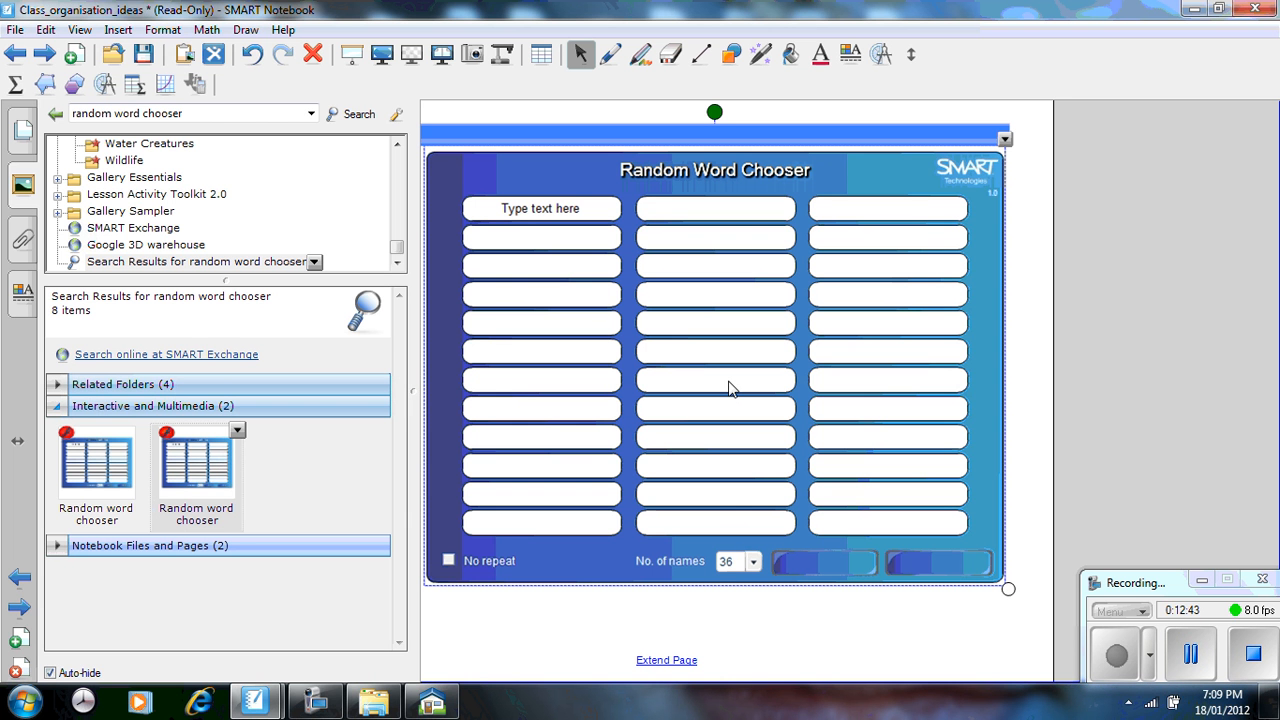
# Step: Set the Random Word Chooser's number of names to 28 and enter students' first names in the first two boxes
pyautogui.click(753, 566)
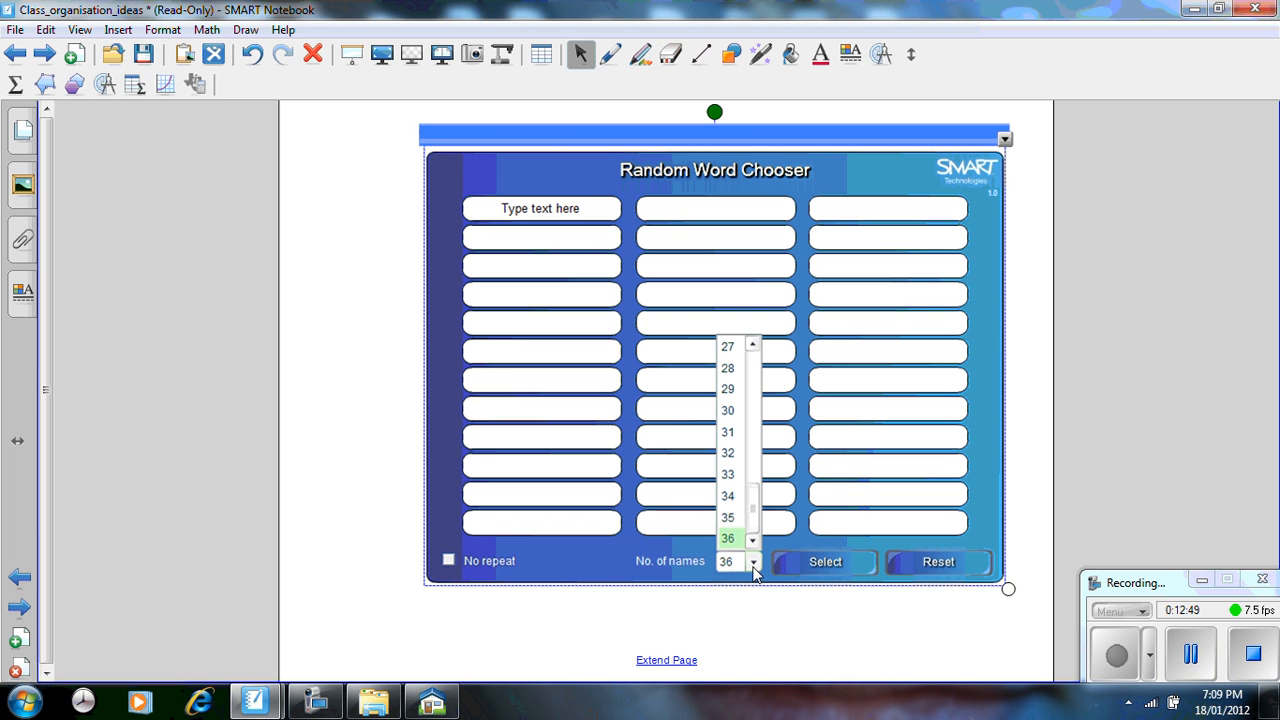
pyautogui.click(731, 369)
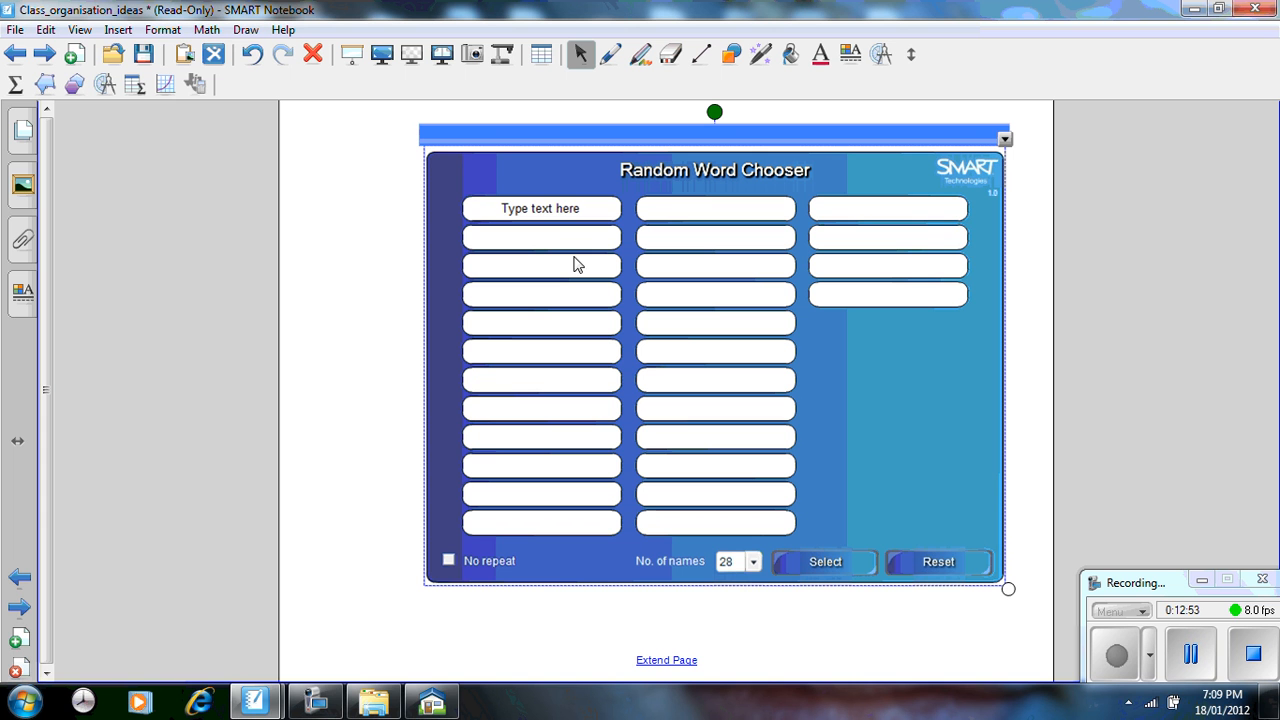
pyautogui.click(565, 213)
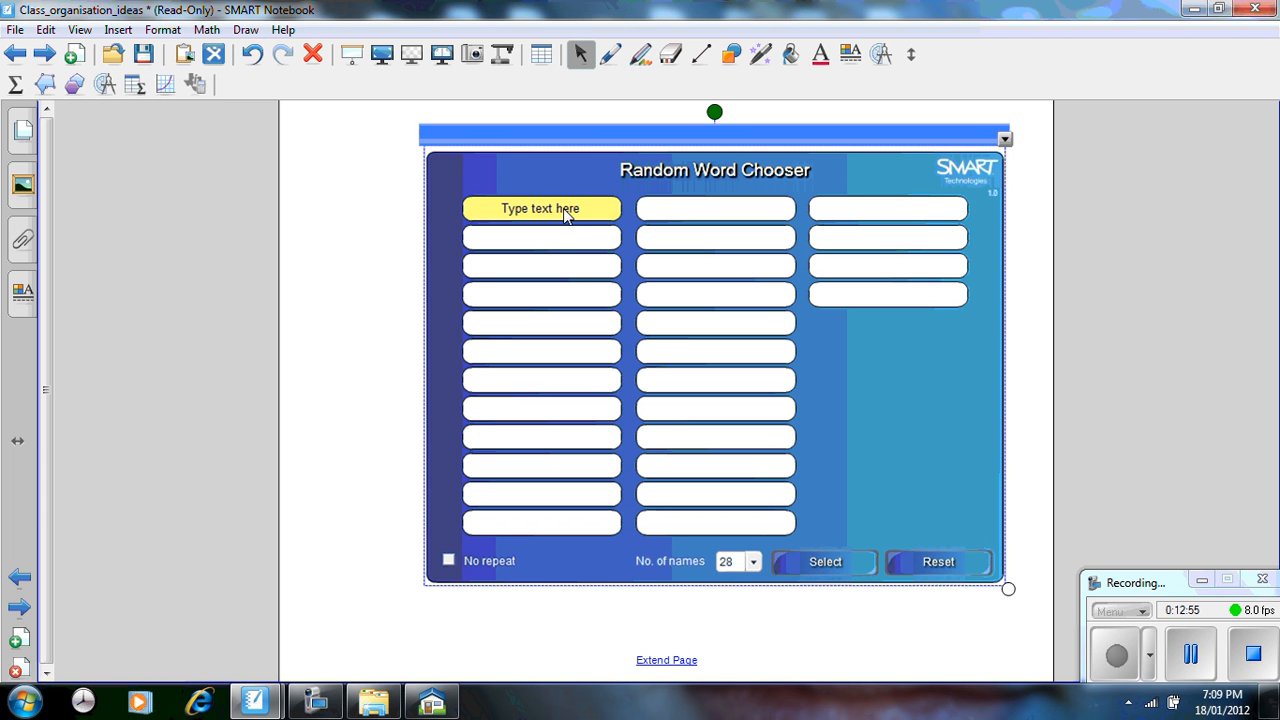
pyautogui.moveTo(587, 213); pyautogui.dragTo(477, 216)
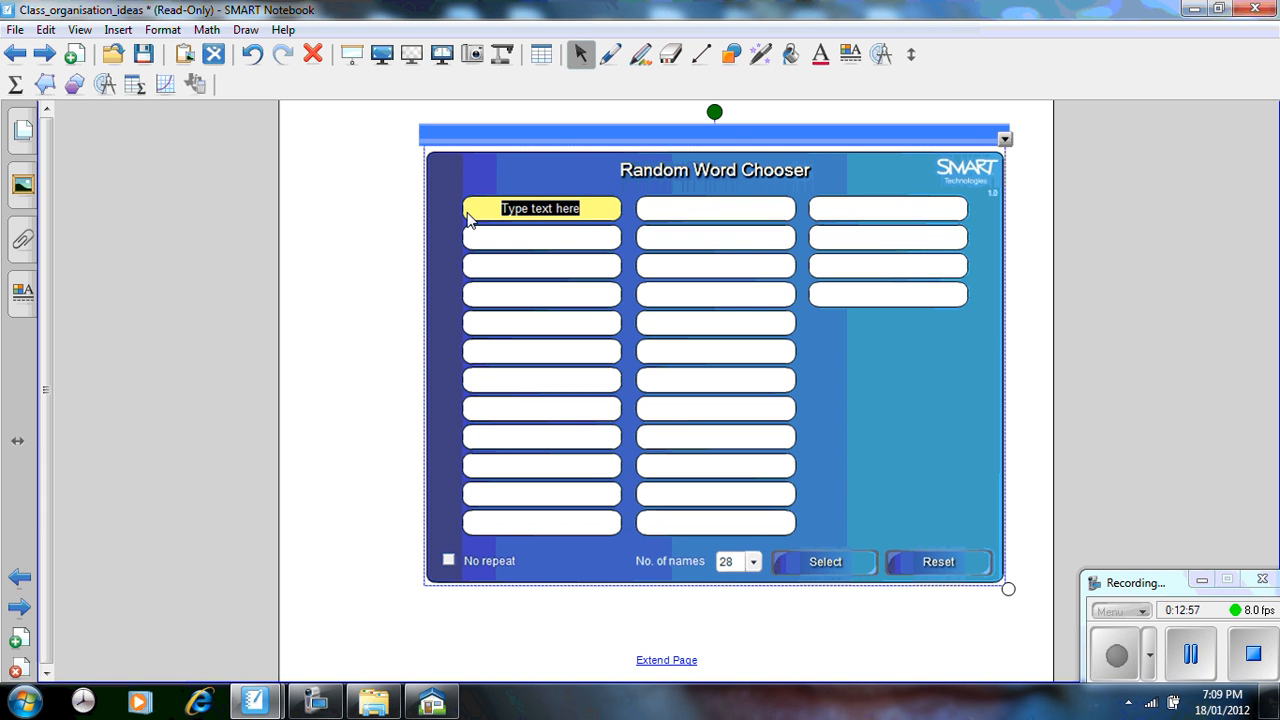
pyautogui.write('Jim')
pyautogui.click(553, 242)
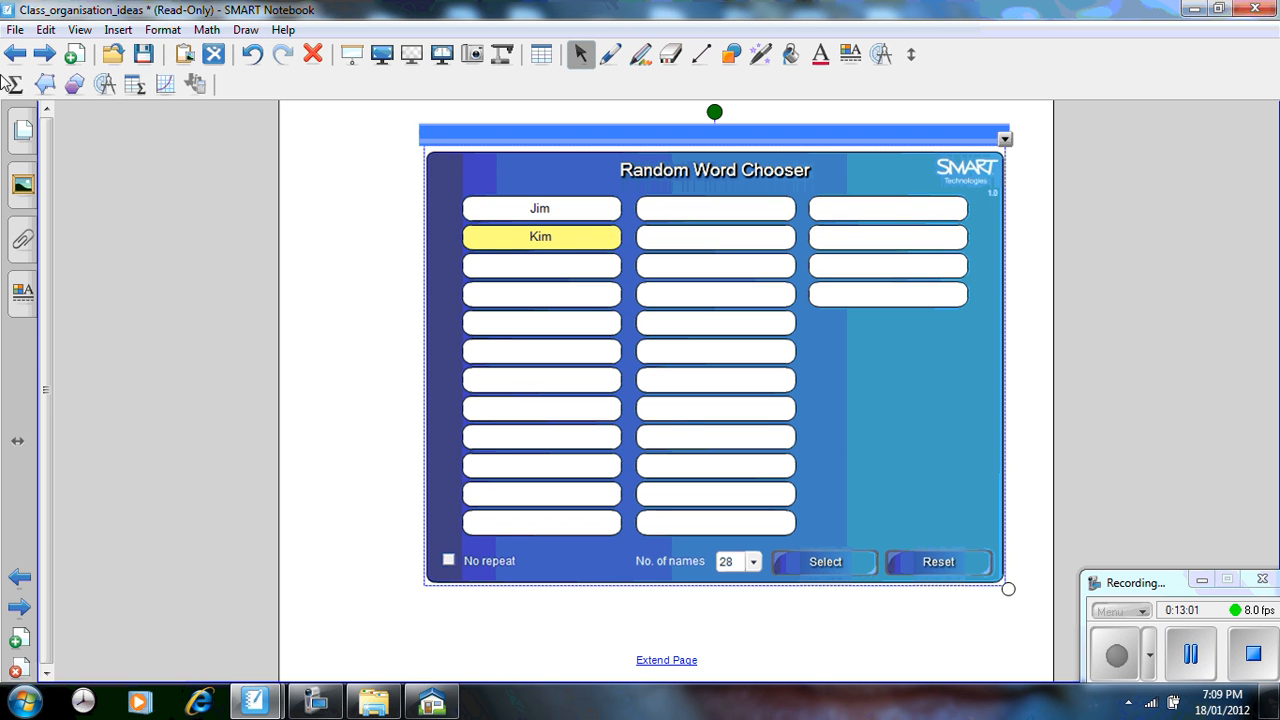
# Step: Go to page 17, the "God is Love" song page
pyautogui.click(23, 130)
pyautogui.moveTo(165, 472); pyautogui.dragTo(165, 531)
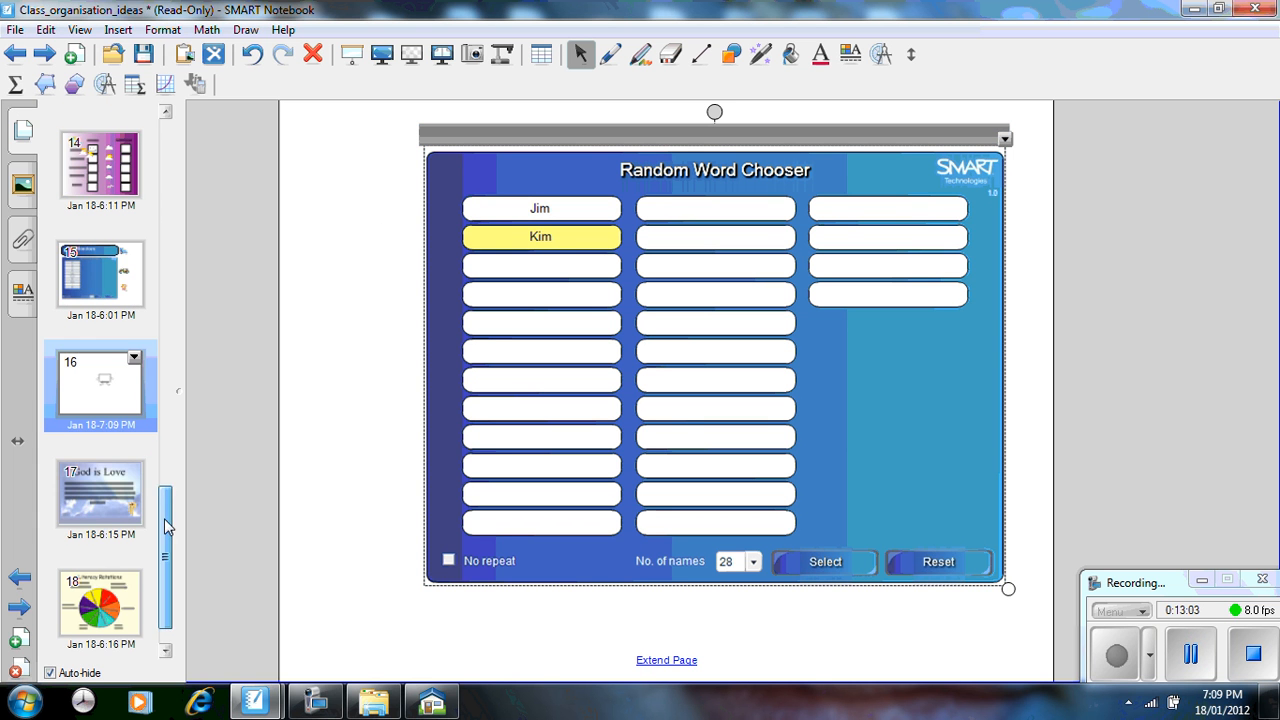
pyautogui.click(99, 505)
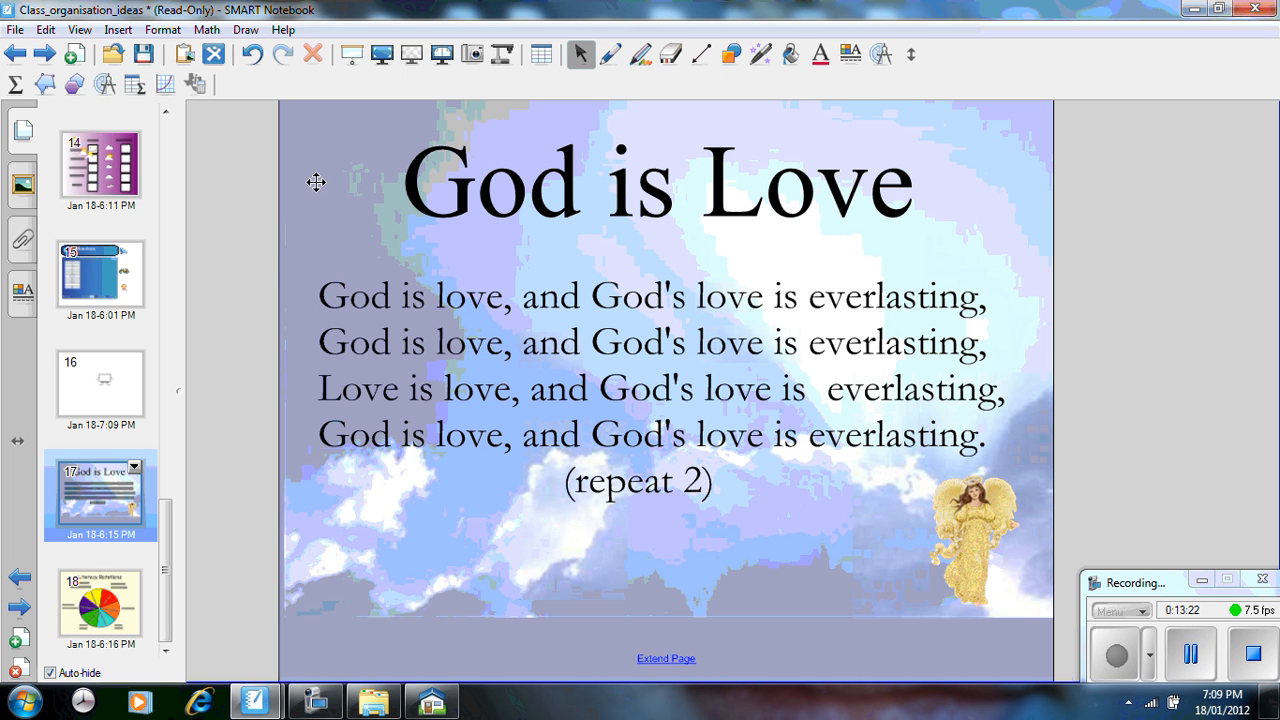
# Step: Add the text "Word" below the song lyrics
pyautogui.click(372, 535)
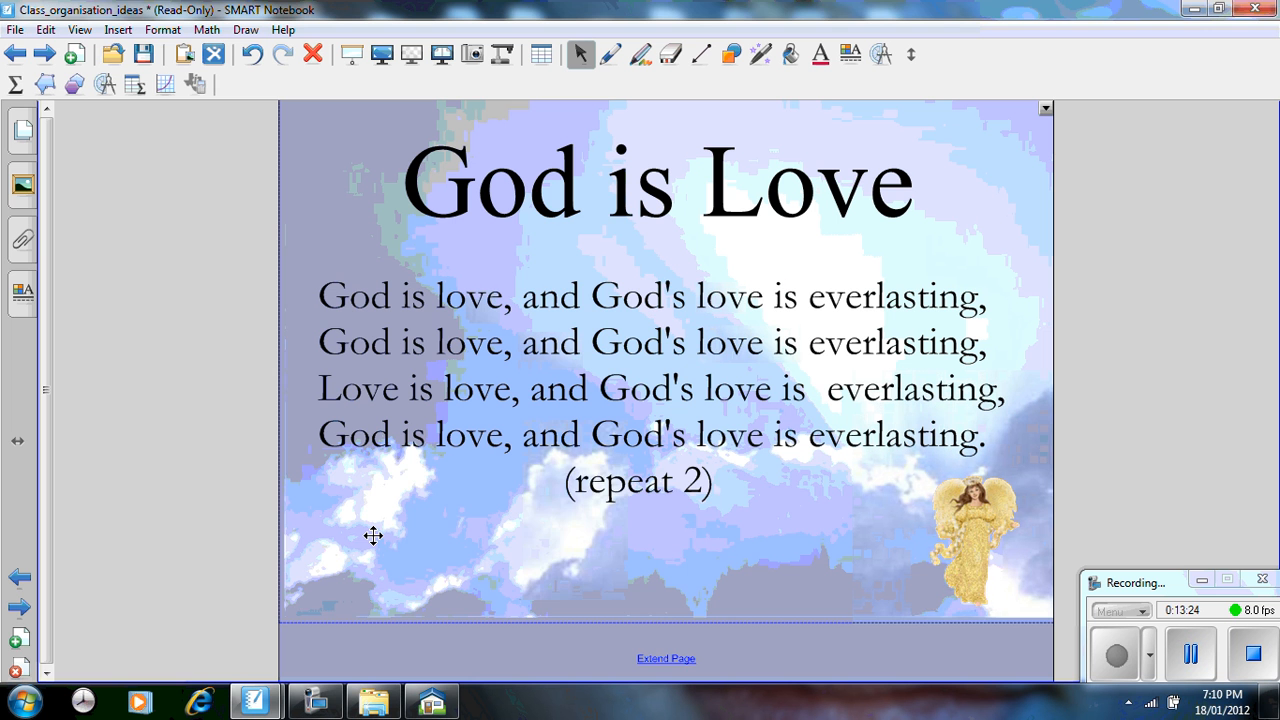
pyautogui.write('Word')
pyautogui.click(337, 563)
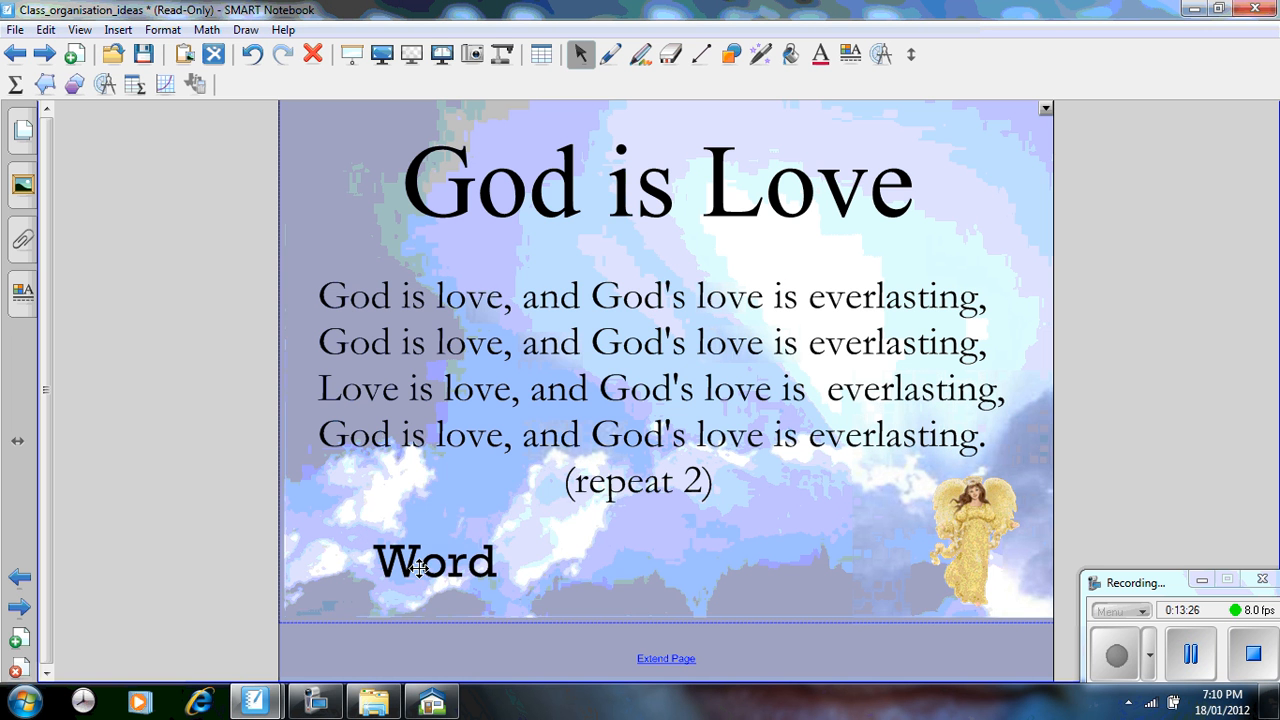
# Step: View the sound attachment settings for the text "Word" and close them without attaching a sound
pyautogui.rightClick(420, 565)
pyautogui.click(473, 532)
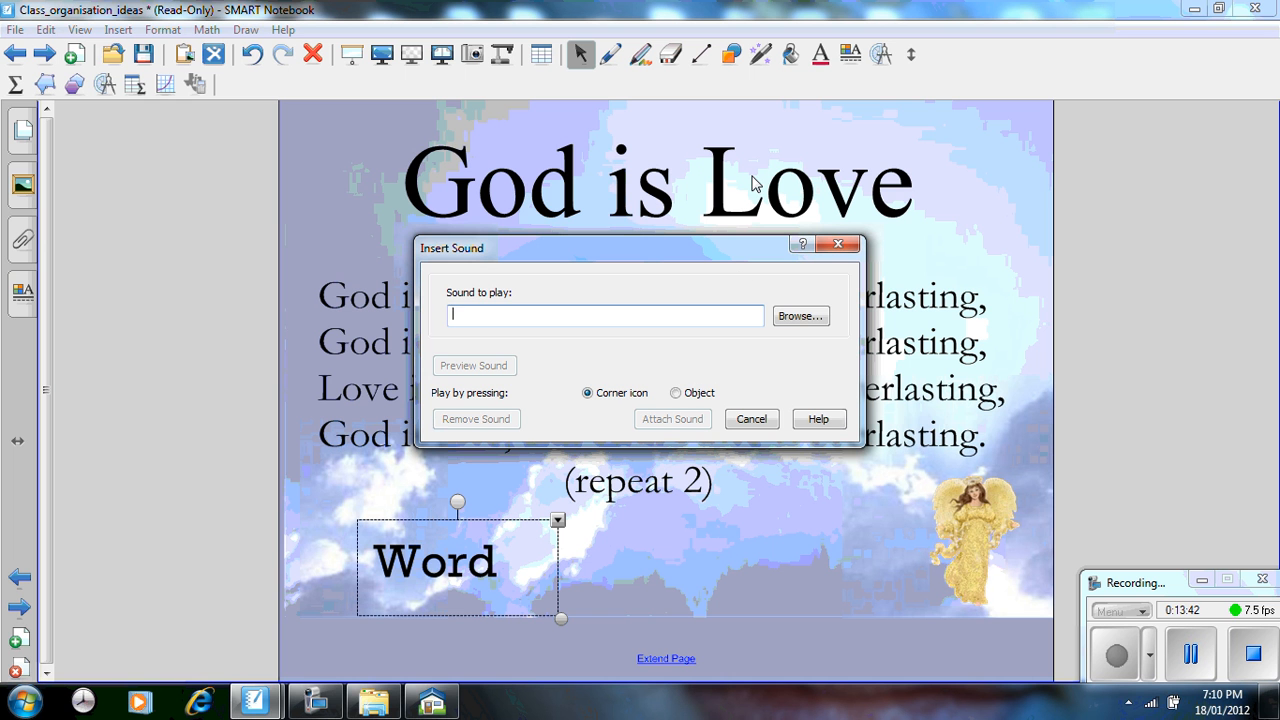
pyautogui.click(752, 419)
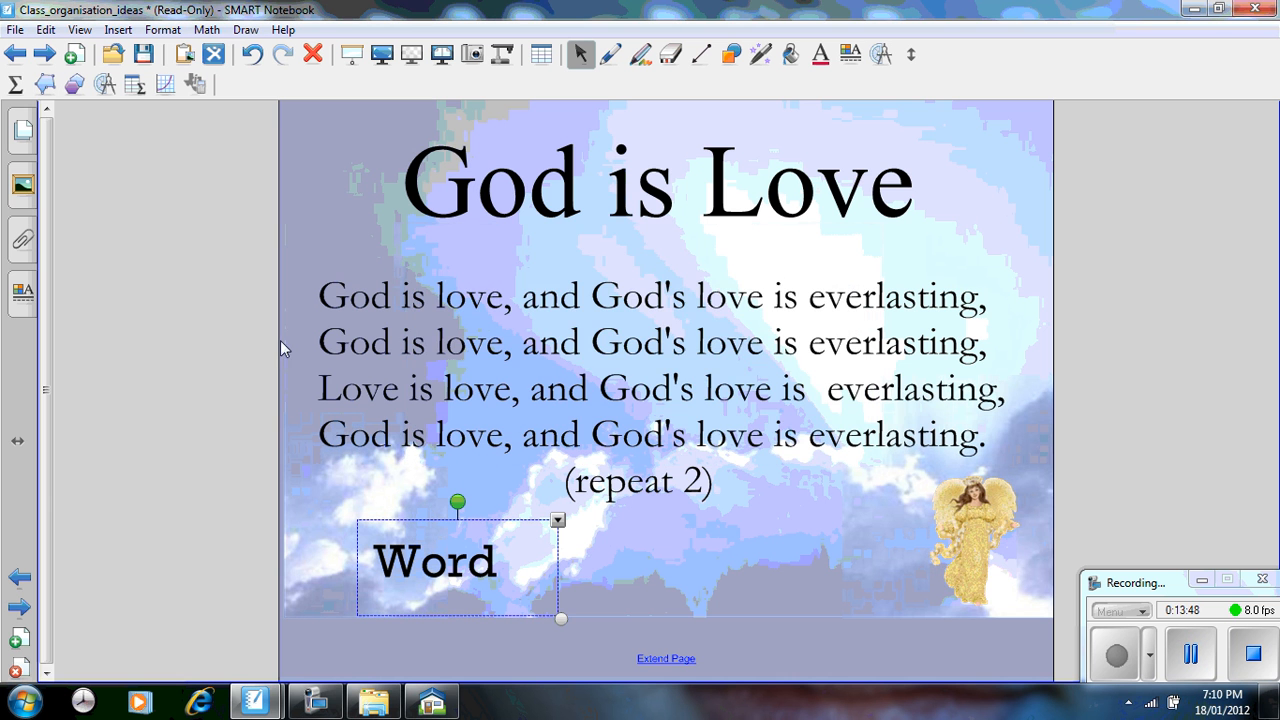
# Step: Go to page 18, Literacy Rotations, and add a blank page after it
pyautogui.click(22, 130)
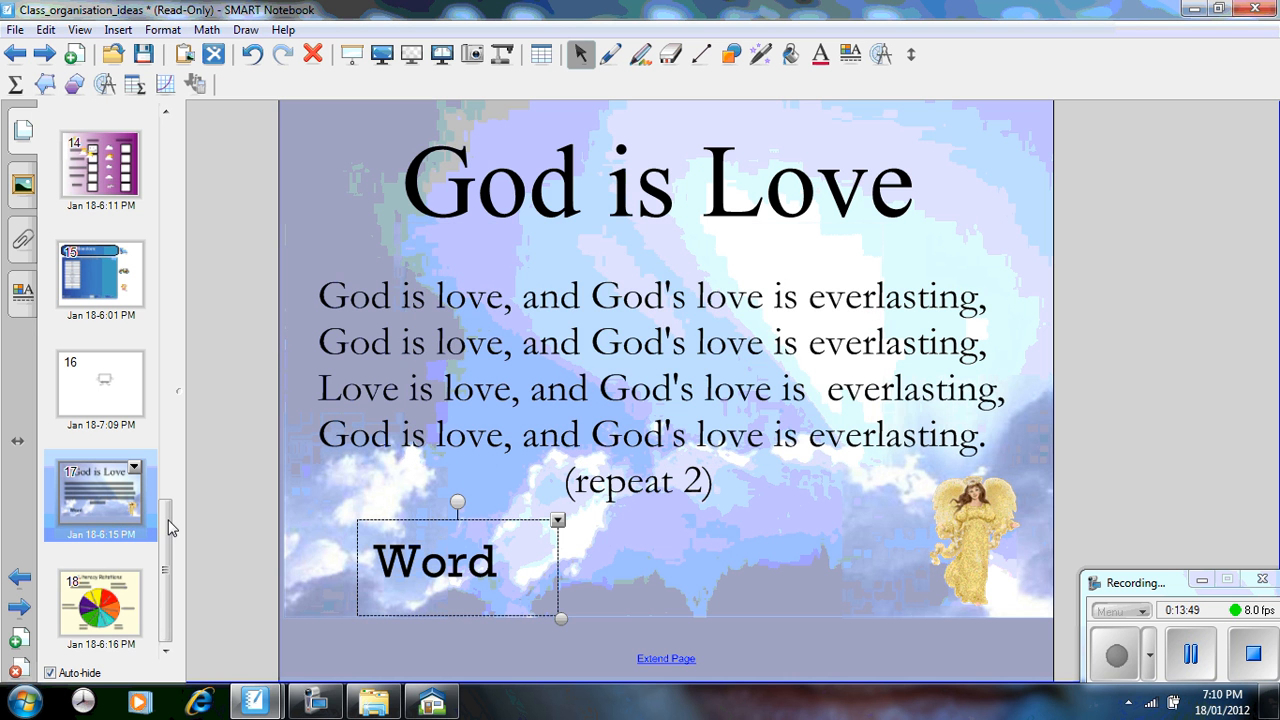
pyautogui.click(103, 612)
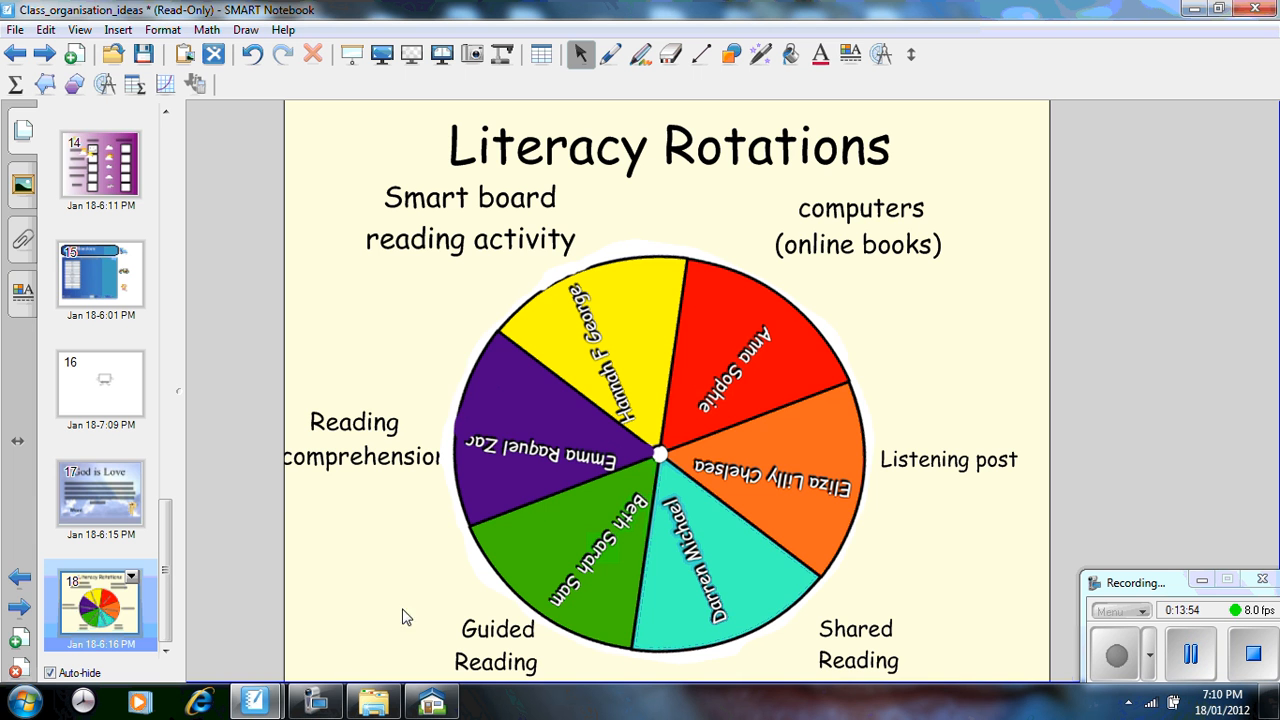
pyautogui.click(73, 53)
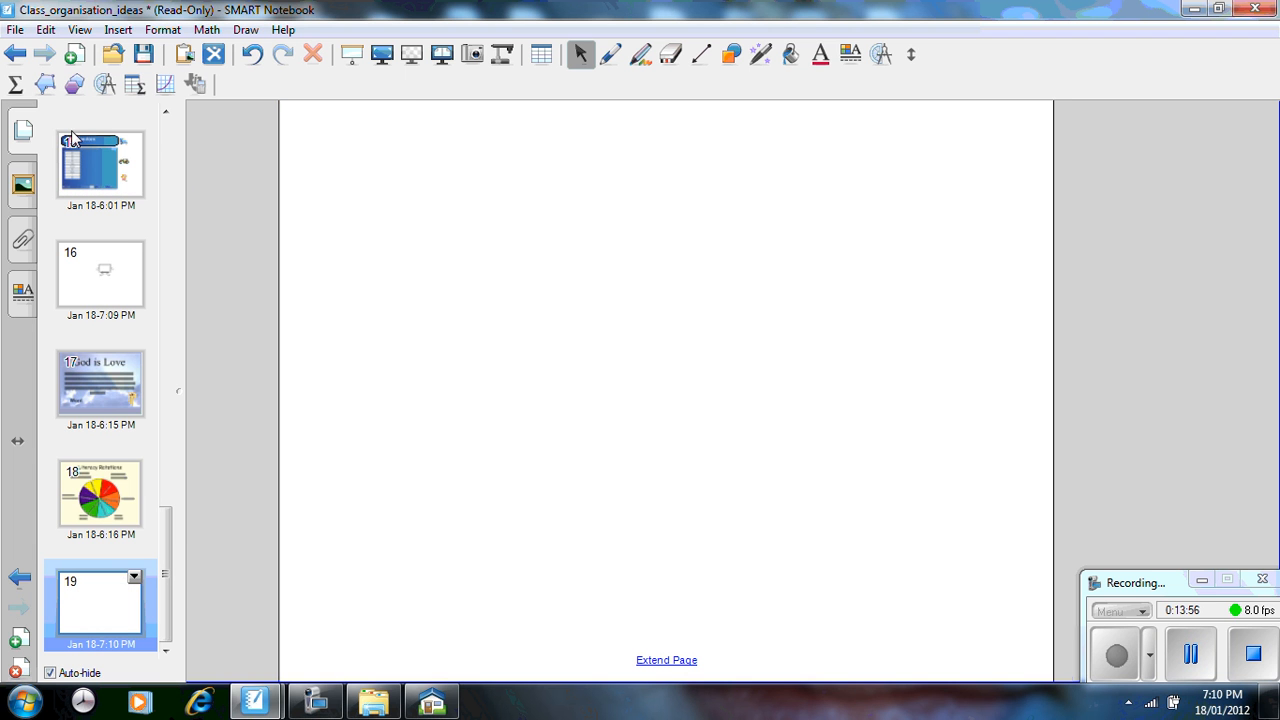
# Step: Search the gallery for "spinner", place the interactive Spinner on the blank page and spin it
pyautogui.click(24, 188)
pyautogui.click(286, 113)
pyautogui.write('sp')
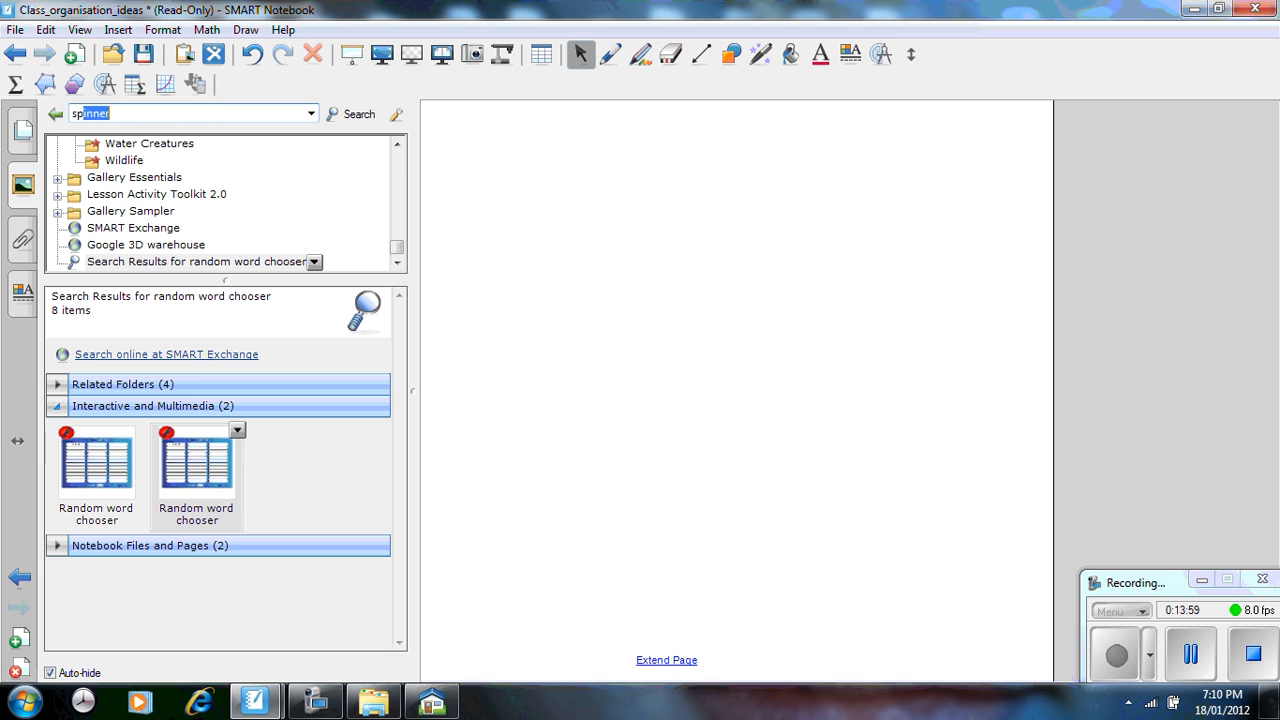
pyautogui.write('inner')
pyautogui.press('Return')
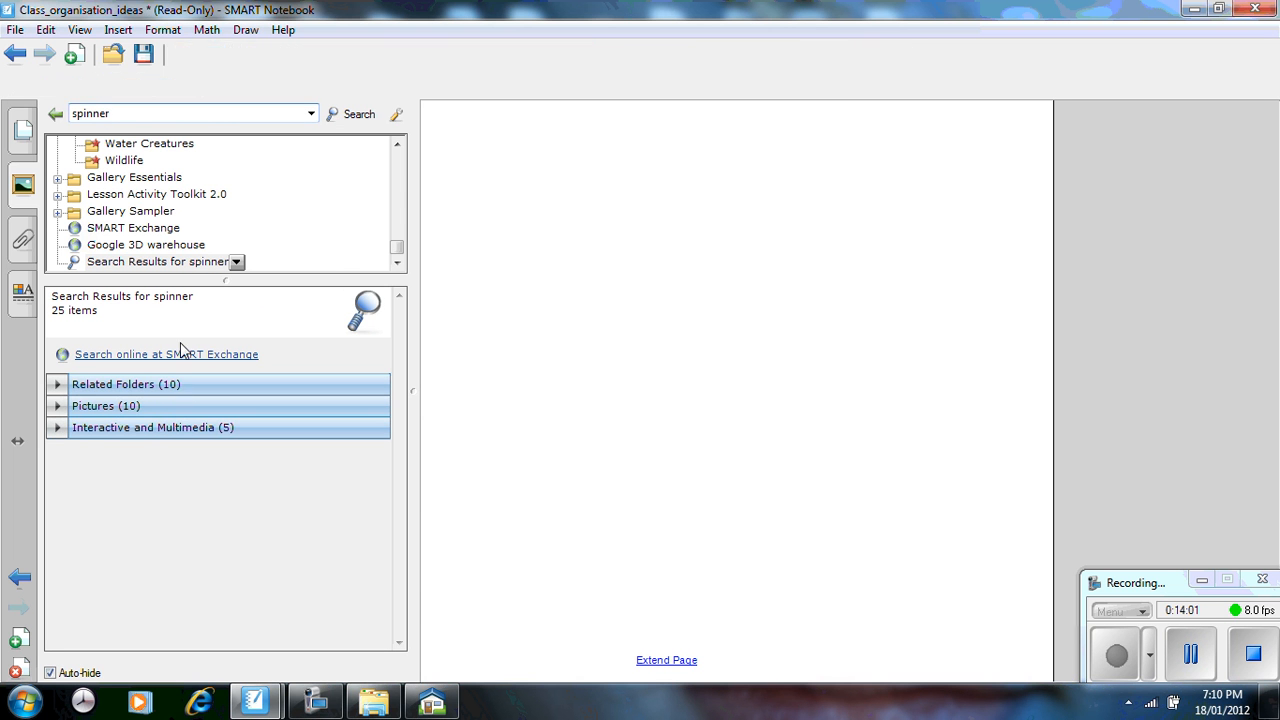
pyautogui.click(141, 427)
pyautogui.moveTo(128, 447)
pyautogui.mouseDown()
pyautogui.moveTo(234, 451)
pyautogui.moveTo(705, 362)
pyautogui.mouseUp()
pyautogui.click(705, 350)
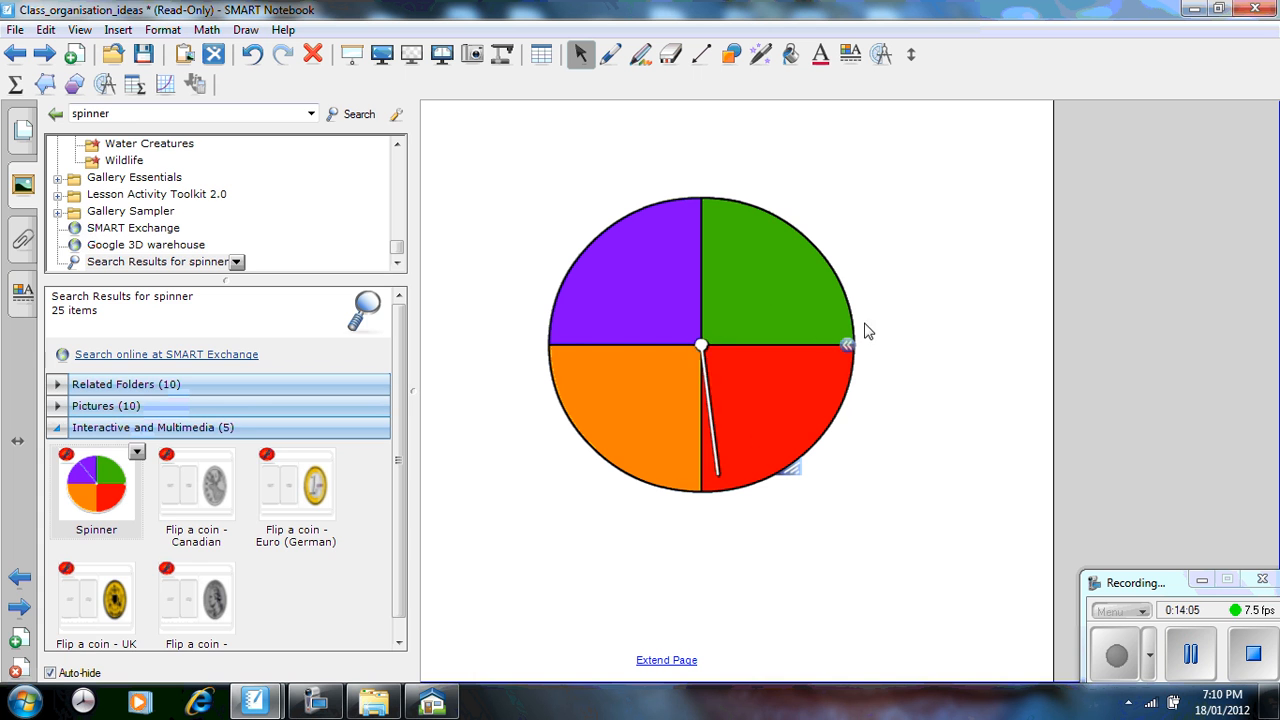
# Step: Set the spinner to 5 segments and save its settings
pyautogui.click(847, 345)
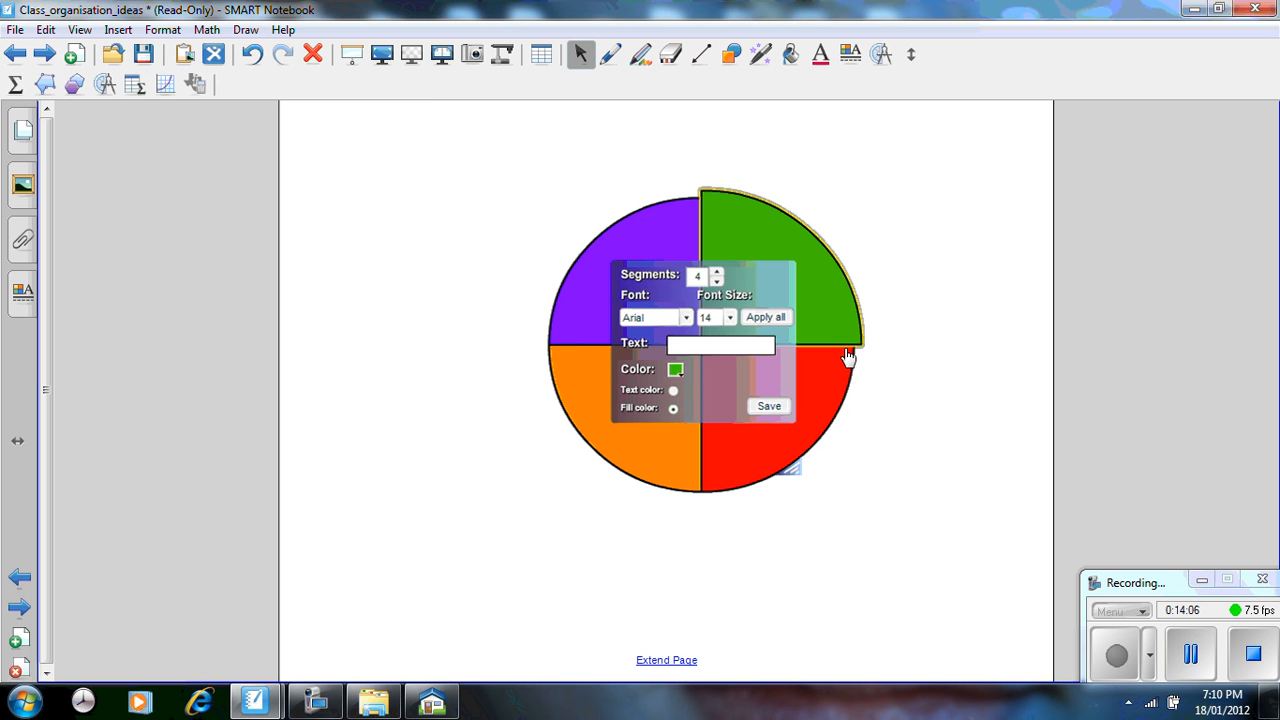
pyautogui.click(717, 271)
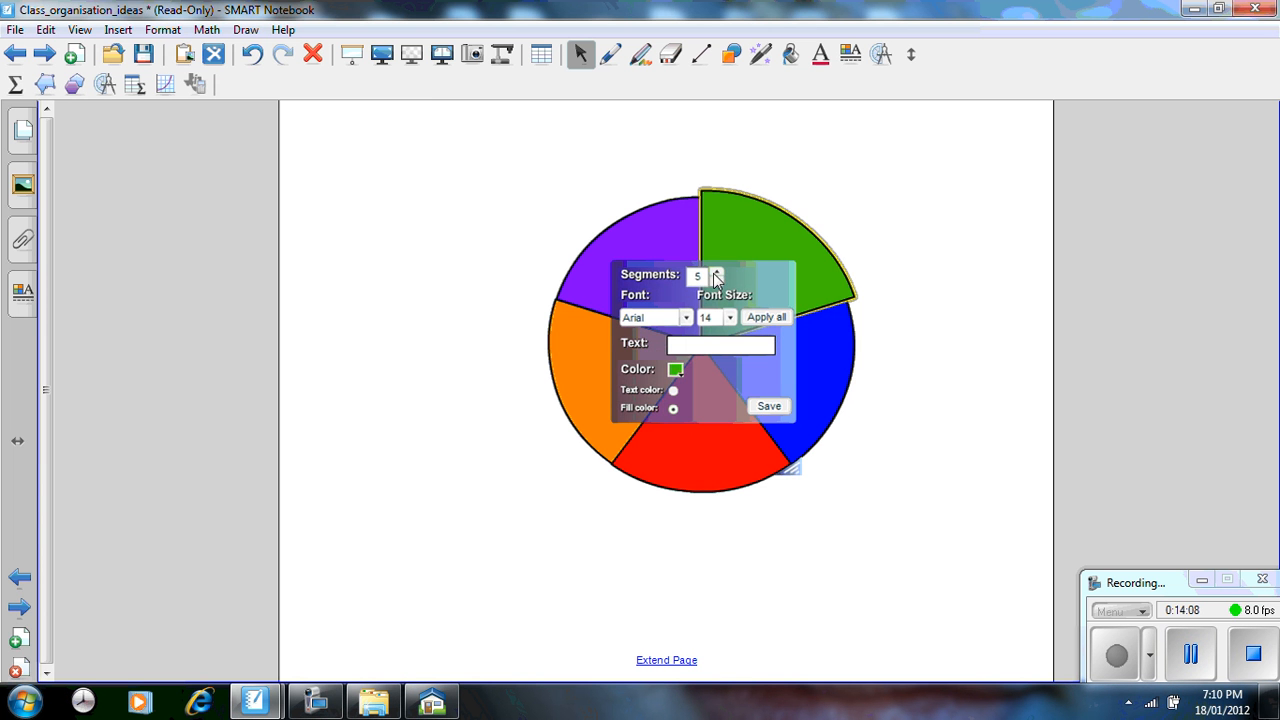
pyautogui.click(766, 407)
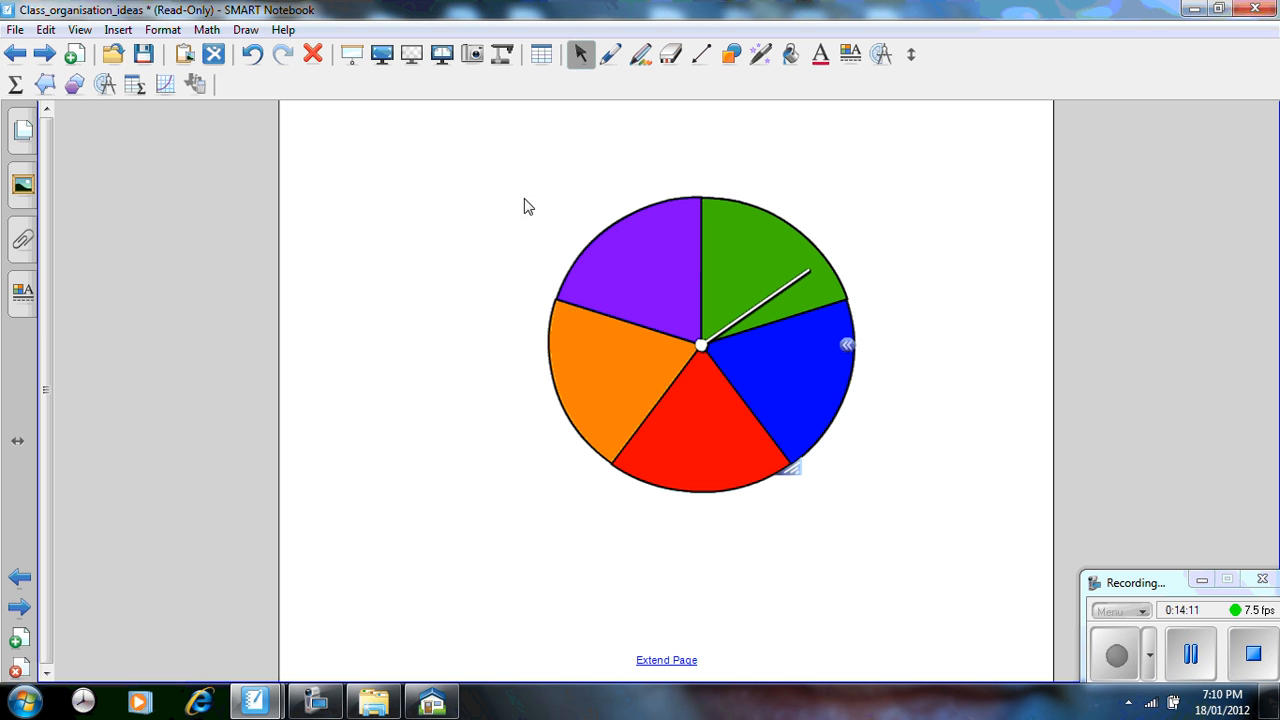
pyautogui.click(472, 54)
pyautogui.click(1140, 628)
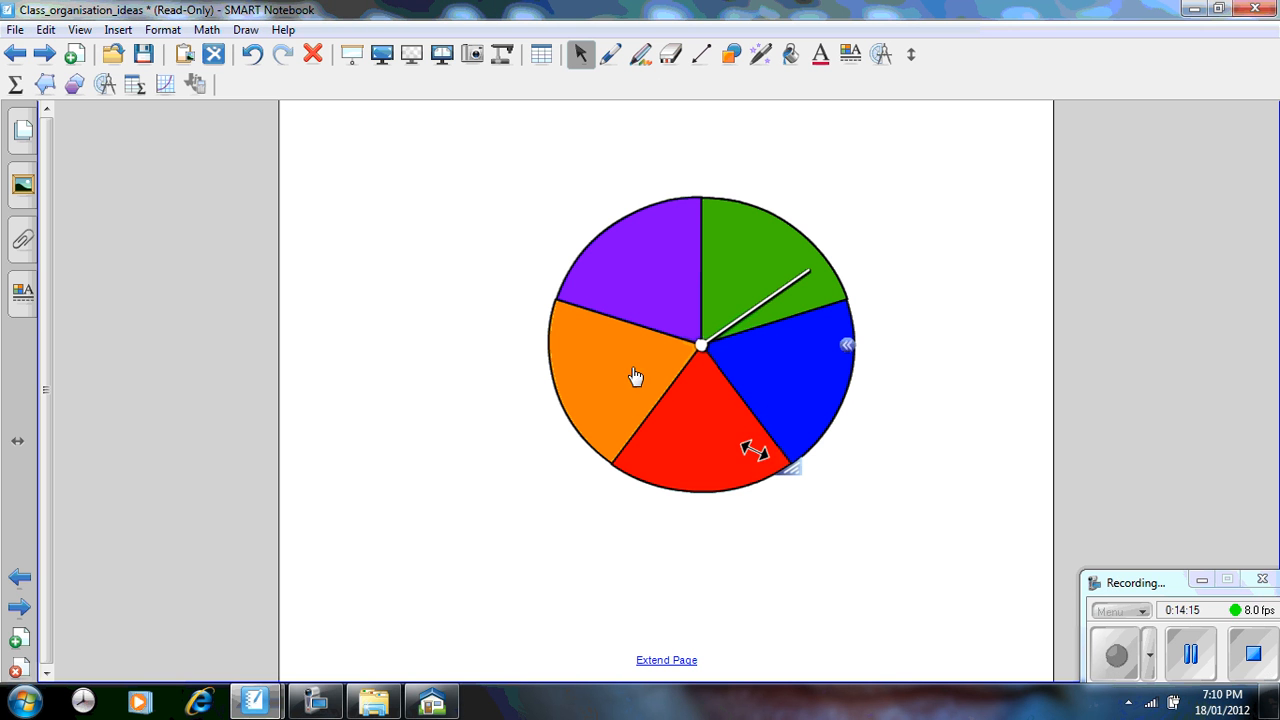
# Step: Capture the area around the five-segment spinner as a picture and move the capture beside the interactive spinner, partly overlapping it
pyautogui.moveTo(776, 432)
pyautogui.mouseDown()
pyautogui.moveTo(877, 543)
pyautogui.moveTo(897, 543)
pyautogui.moveTo(880, 554)
pyautogui.moveTo(863, 543)
pyautogui.mouseUp()
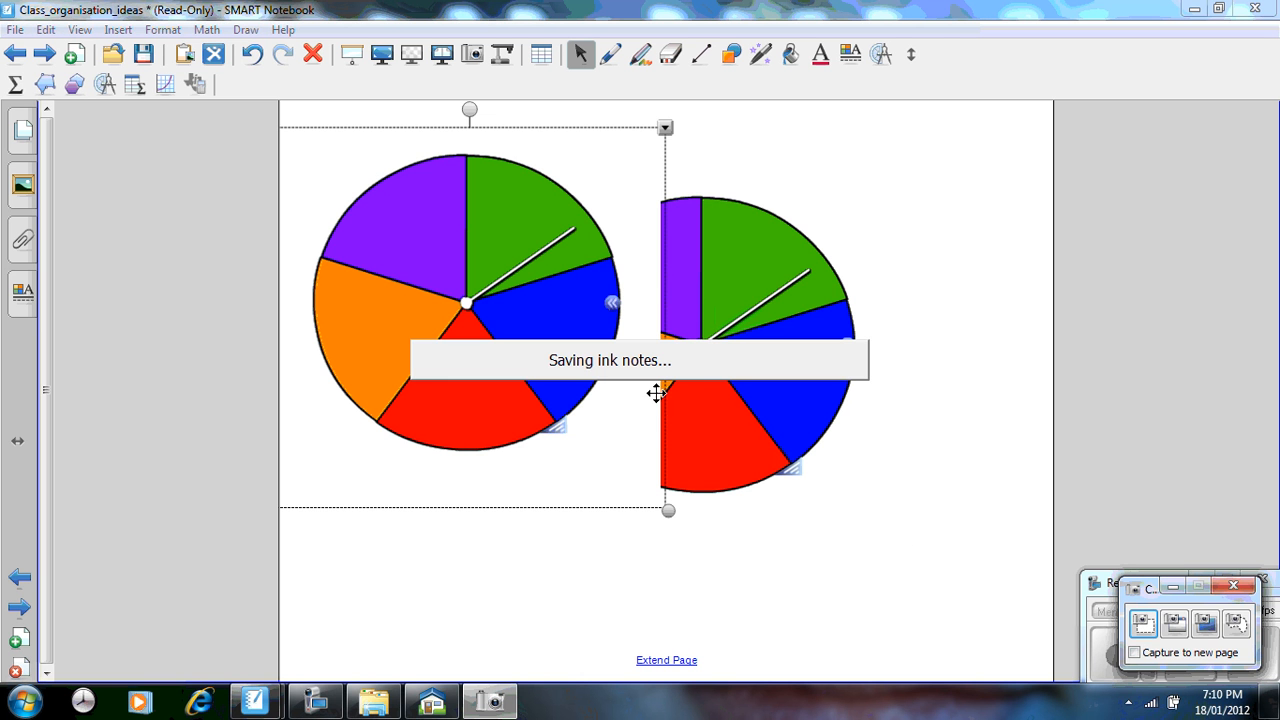
pyautogui.moveTo(538, 354); pyautogui.dragTo(623, 423)
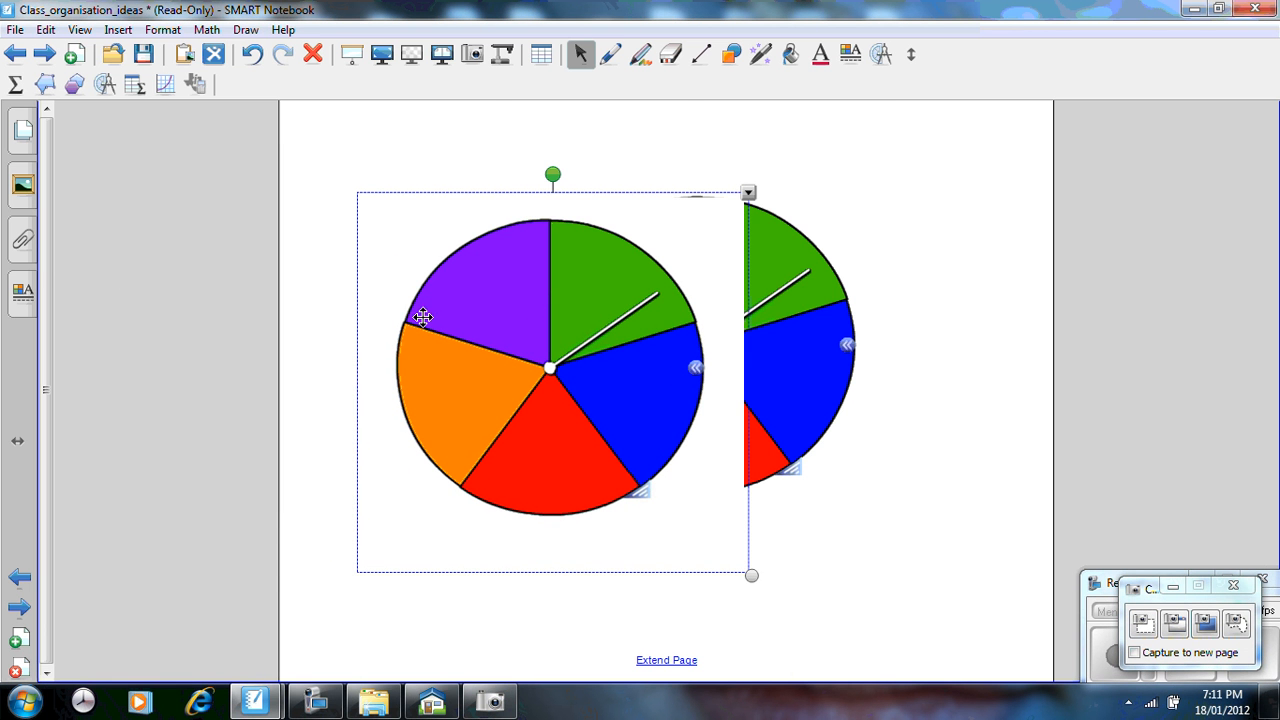
# Step: Sample the captured wheel's green as the pen colour and paint over the needle in the green segment
pyautogui.click(609, 55)
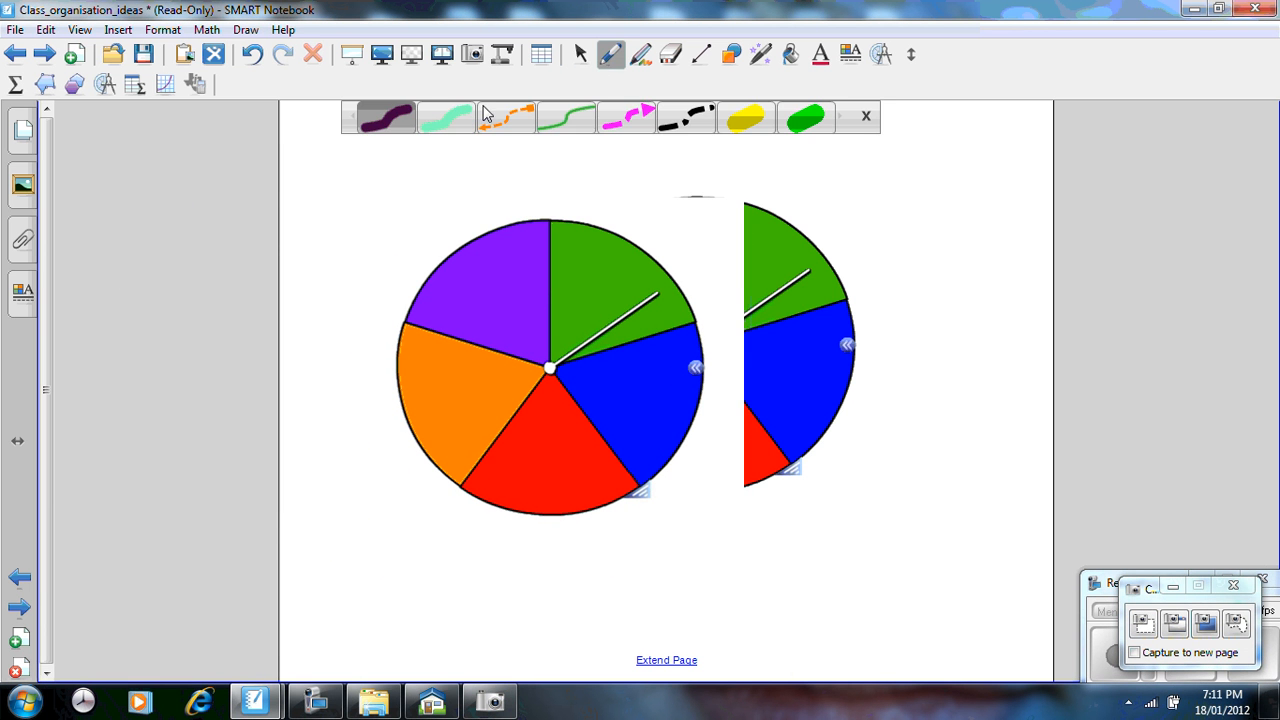
pyautogui.click(22, 290)
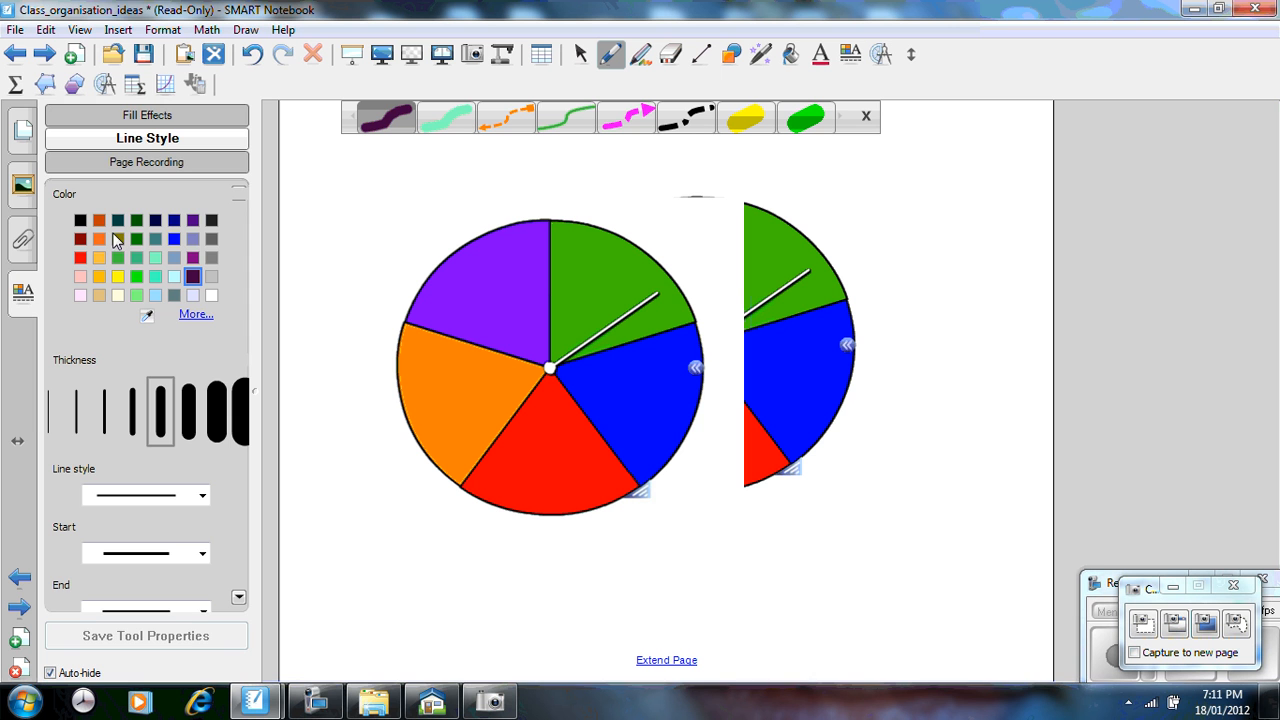
pyautogui.click(147, 317)
pyautogui.click(660, 288)
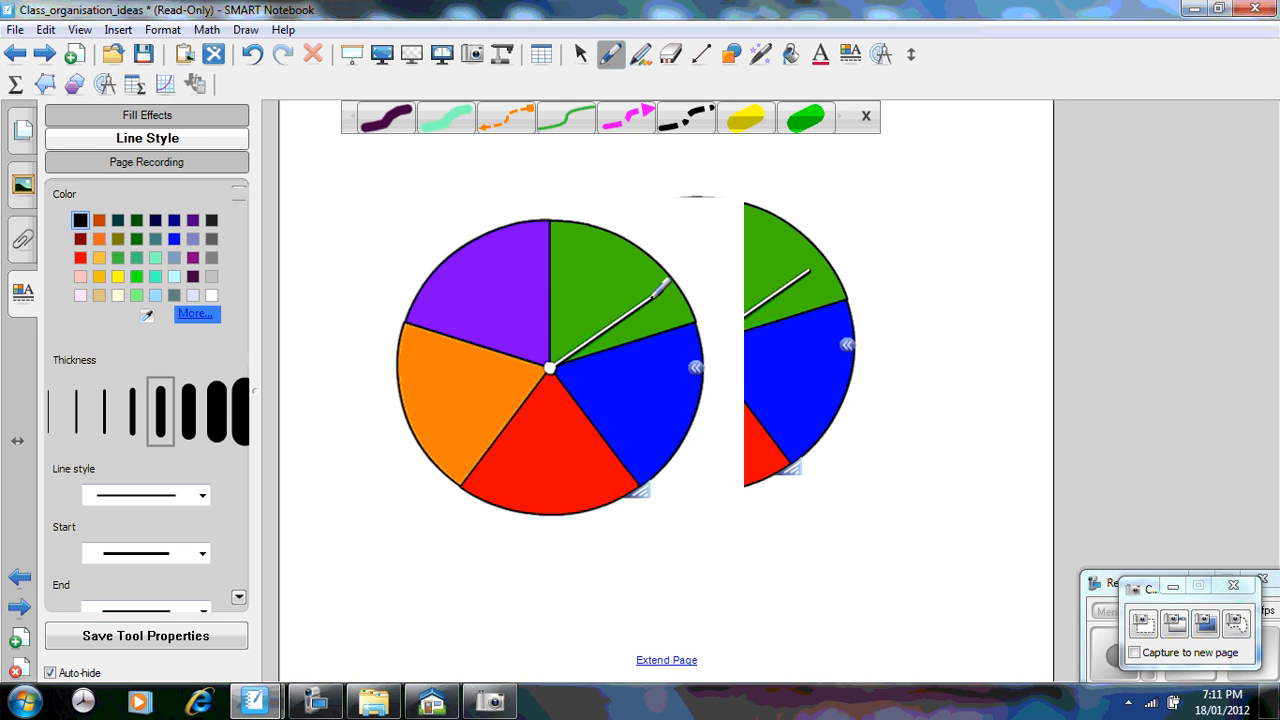
pyautogui.moveTo(660, 293)
pyautogui.mouseDown()
pyautogui.moveTo(558, 357)
pyautogui.moveTo(618, 320)
pyautogui.mouseUp()
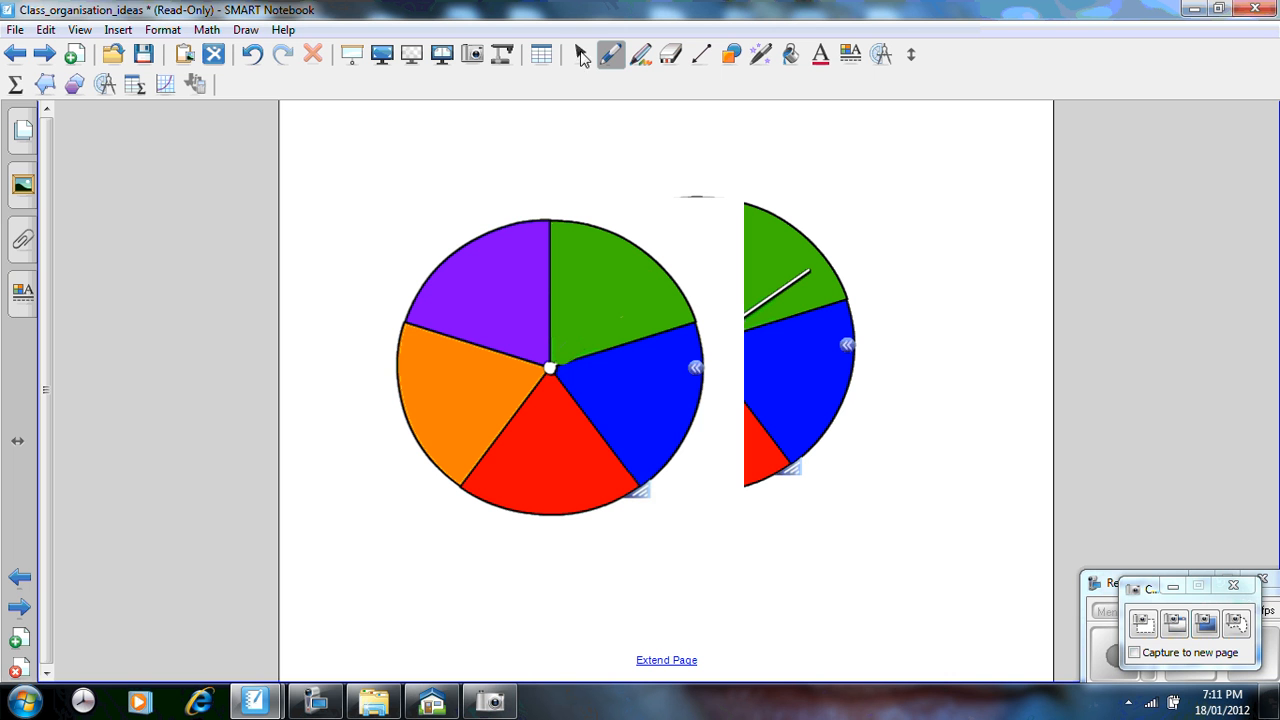
pyautogui.click(582, 56)
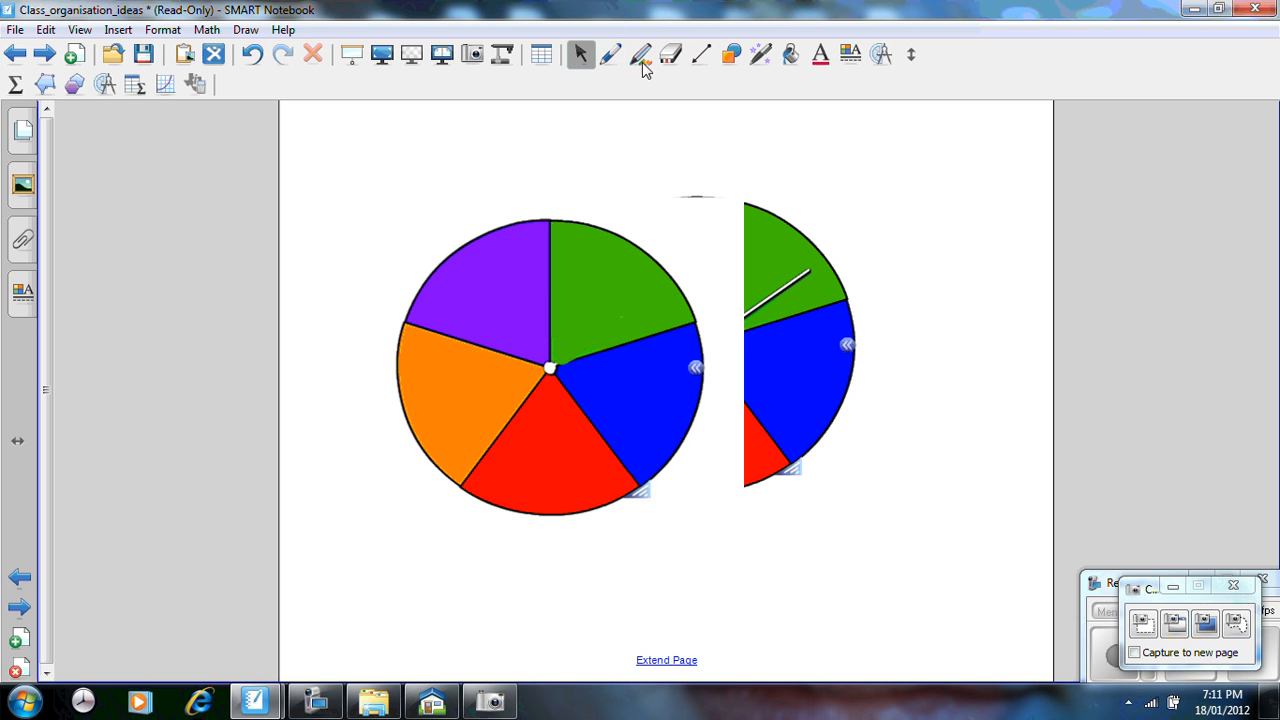
# Step: Capture the area of the needle-free wheel as a new picture and move it clear of the earlier copy
pyautogui.click(1143, 624)
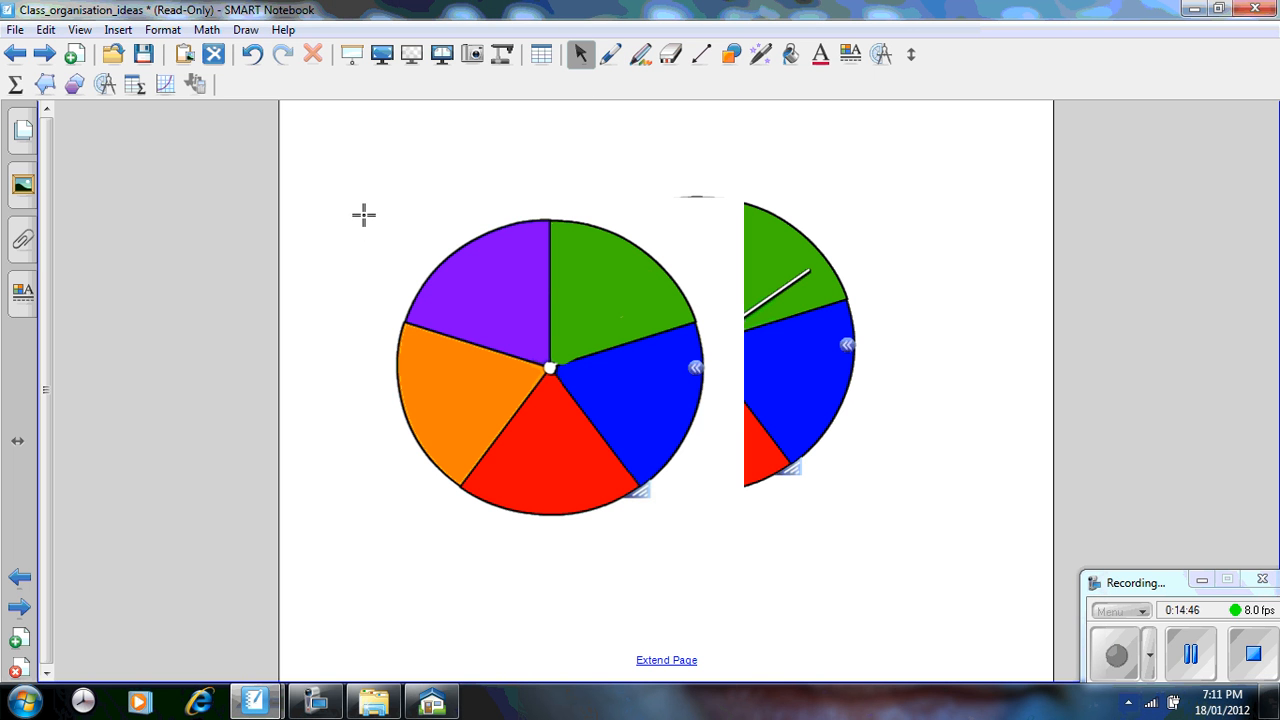
pyautogui.moveTo(518, 425); pyautogui.dragTo(712, 519)
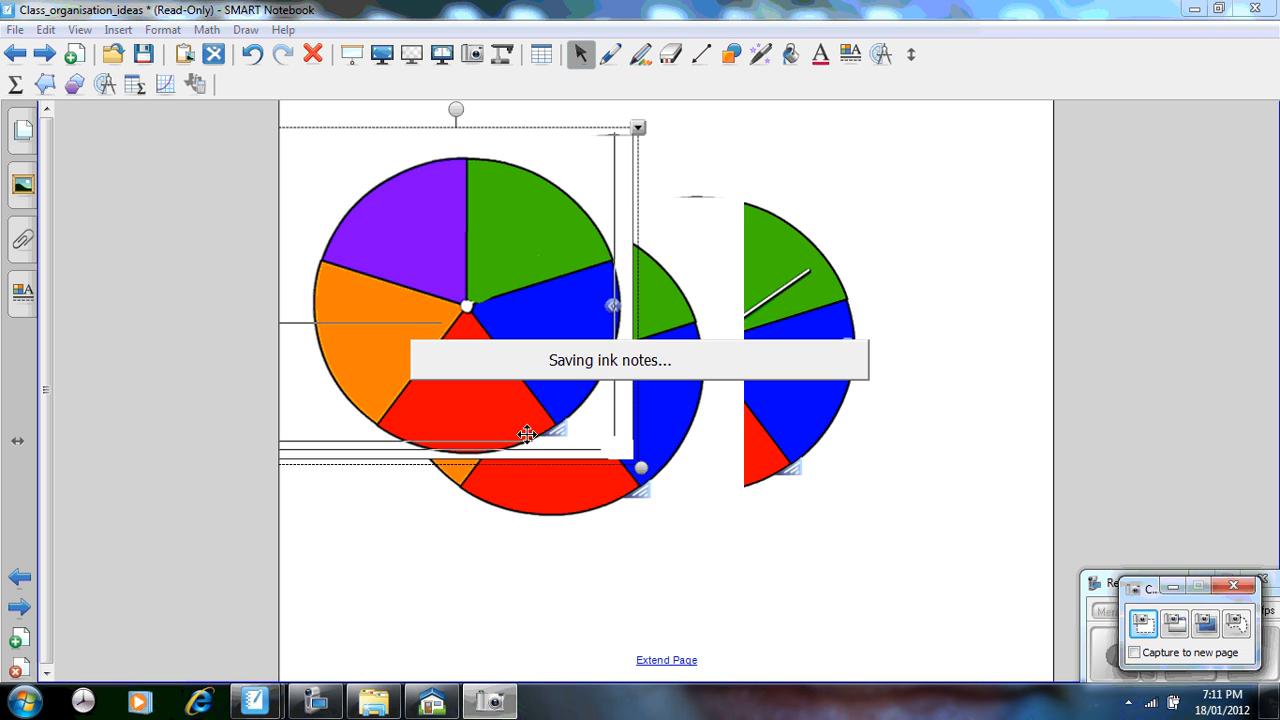
pyautogui.moveTo(486, 364)
pyautogui.mouseDown()
pyautogui.moveTo(806, 474)
pyautogui.moveTo(817, 508)
pyautogui.mouseUp()
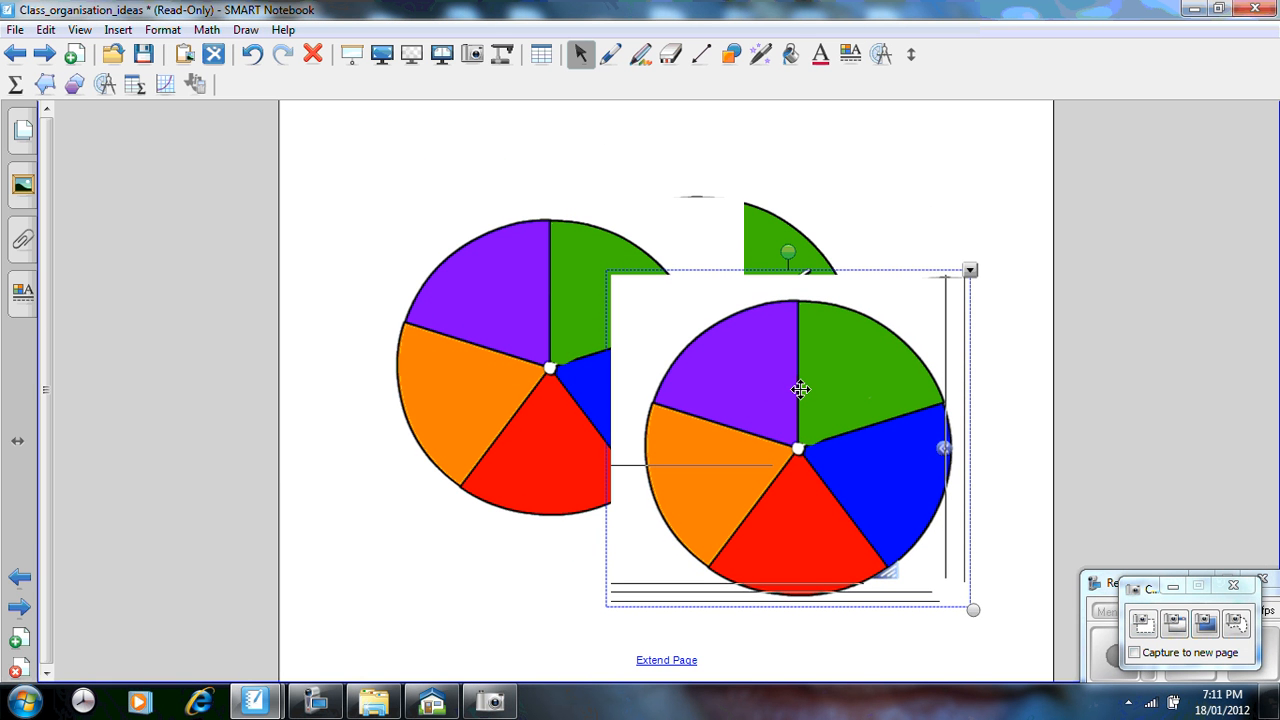
# Step: Rotate the new wheel picture slightly anticlockwise, move it over the earlier captured wheel, and spin the interactive spinner
pyautogui.moveTo(790, 255); pyautogui.dragTo(708, 269)
pyautogui.moveTo(764, 383); pyautogui.dragTo(482, 330)
pyautogui.click(963, 372)
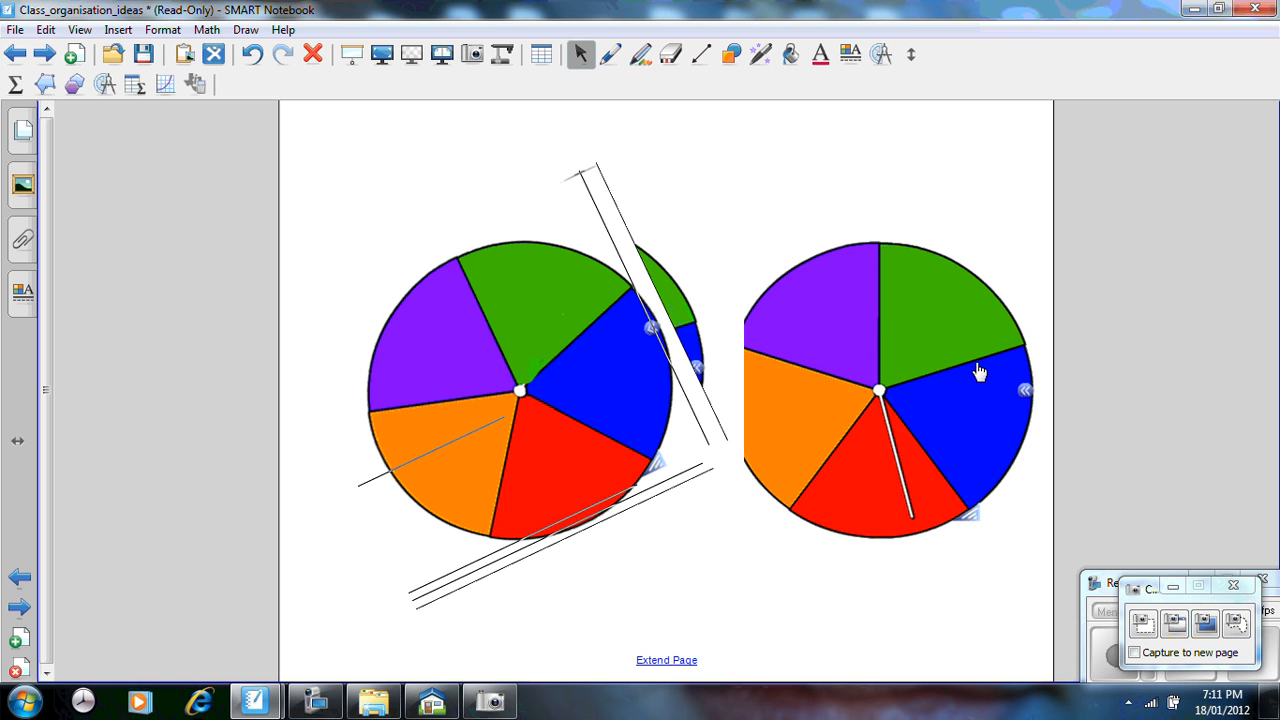